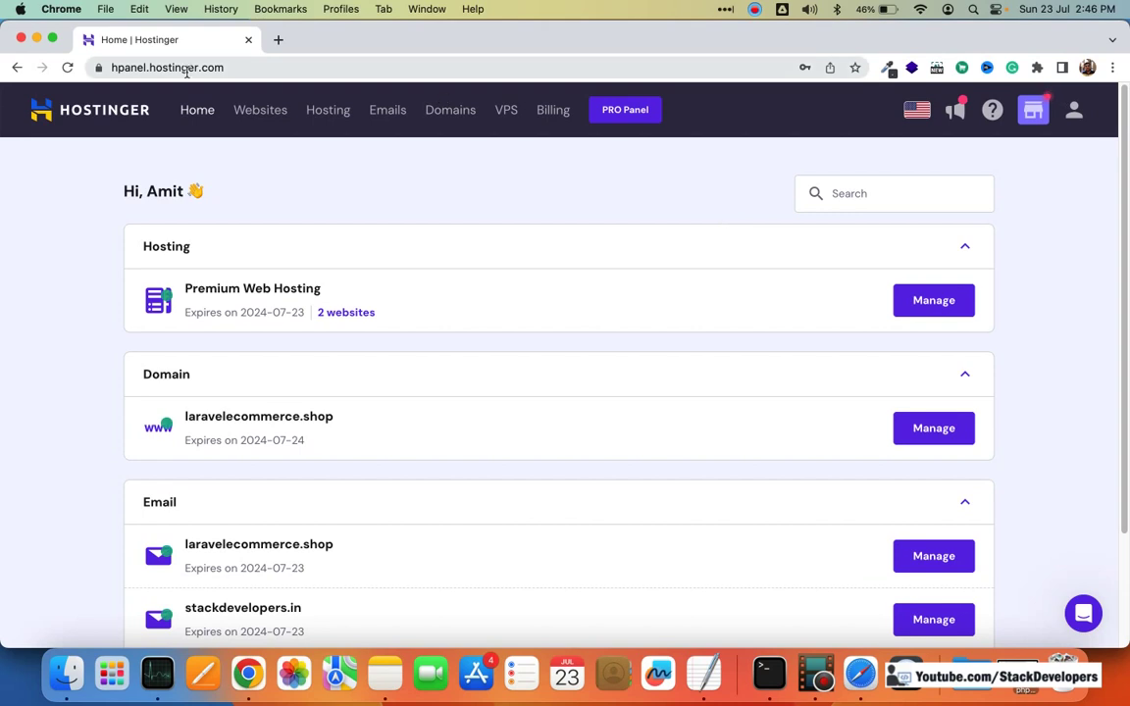
# Browse the Home overview, then go to Domains, where laravelecommerce.shop shows Active until 2024-07-24.
pyautogui.scroll(-1, 608, 322)
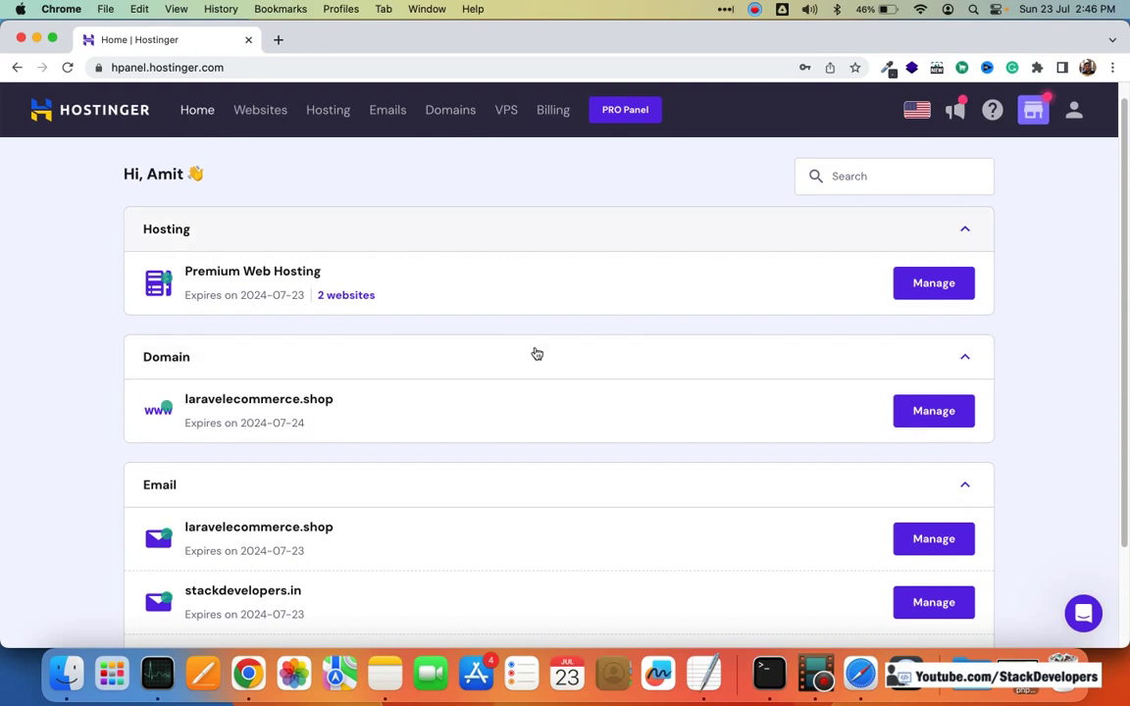
pyautogui.scroll(-3, 579, 304)
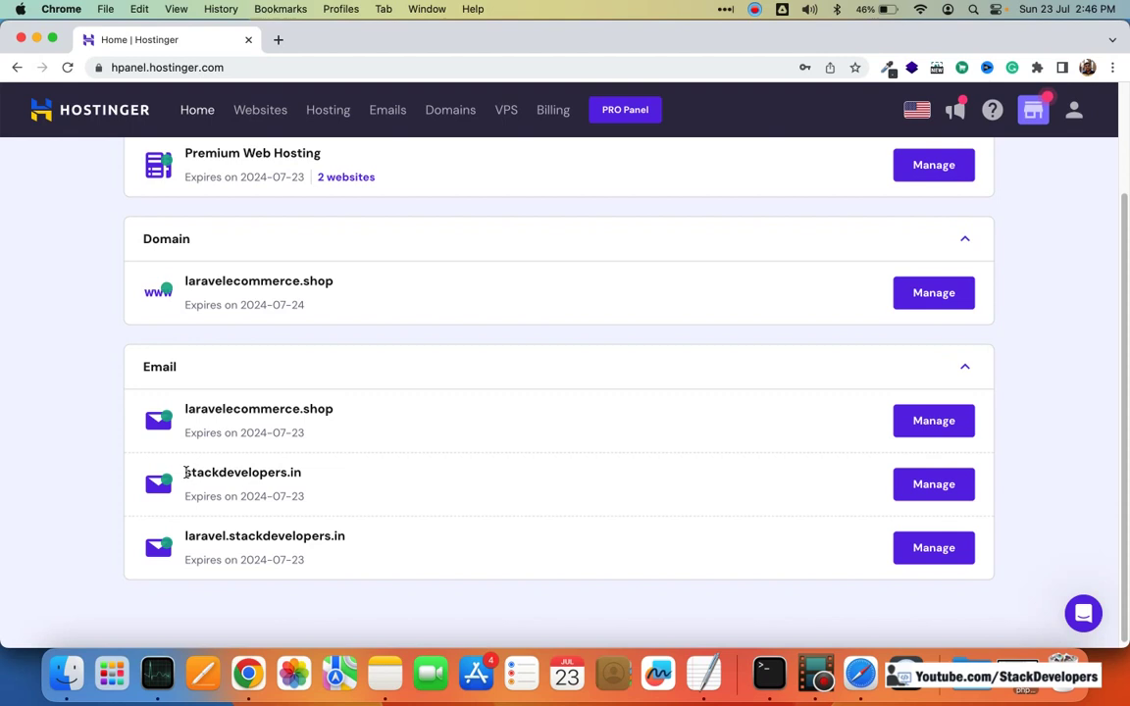
pyautogui.moveTo(185, 472); pyautogui.dragTo(334, 474)
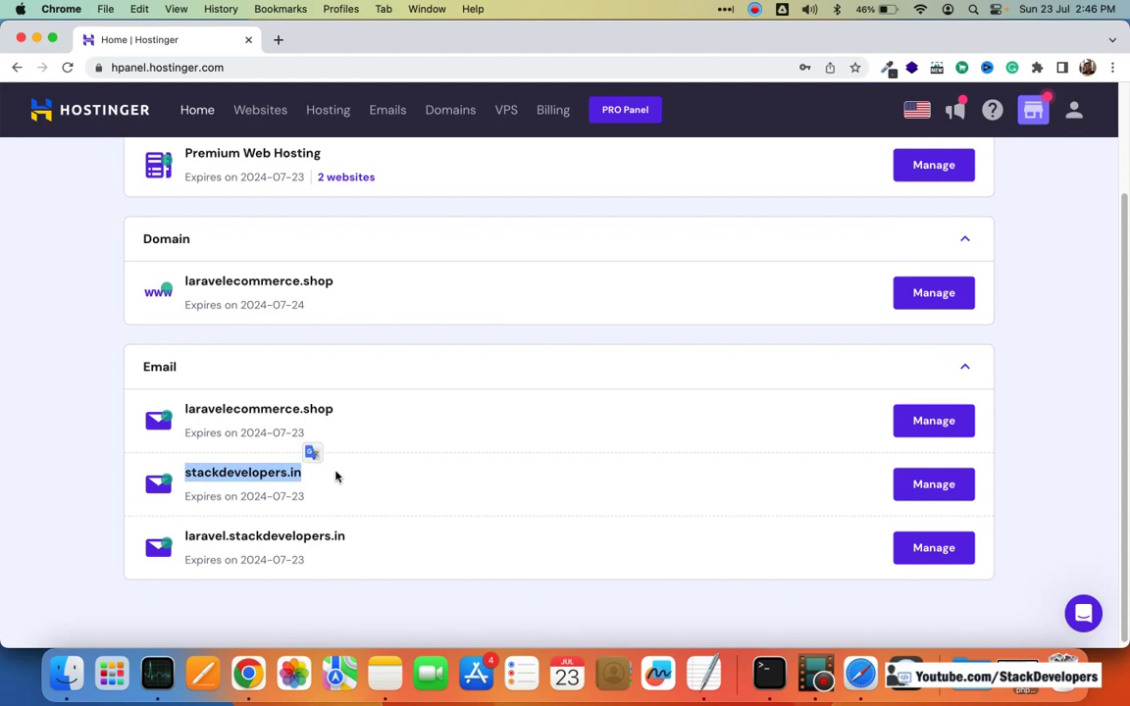
pyautogui.click(340, 479)
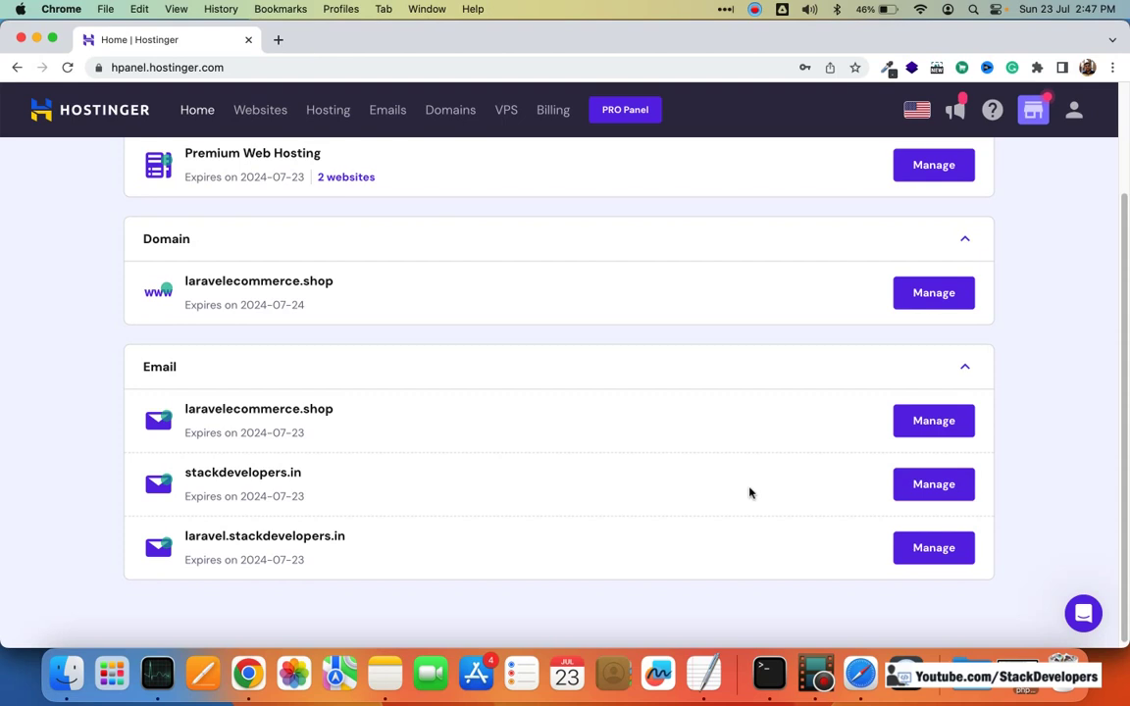
pyautogui.click(450, 109)
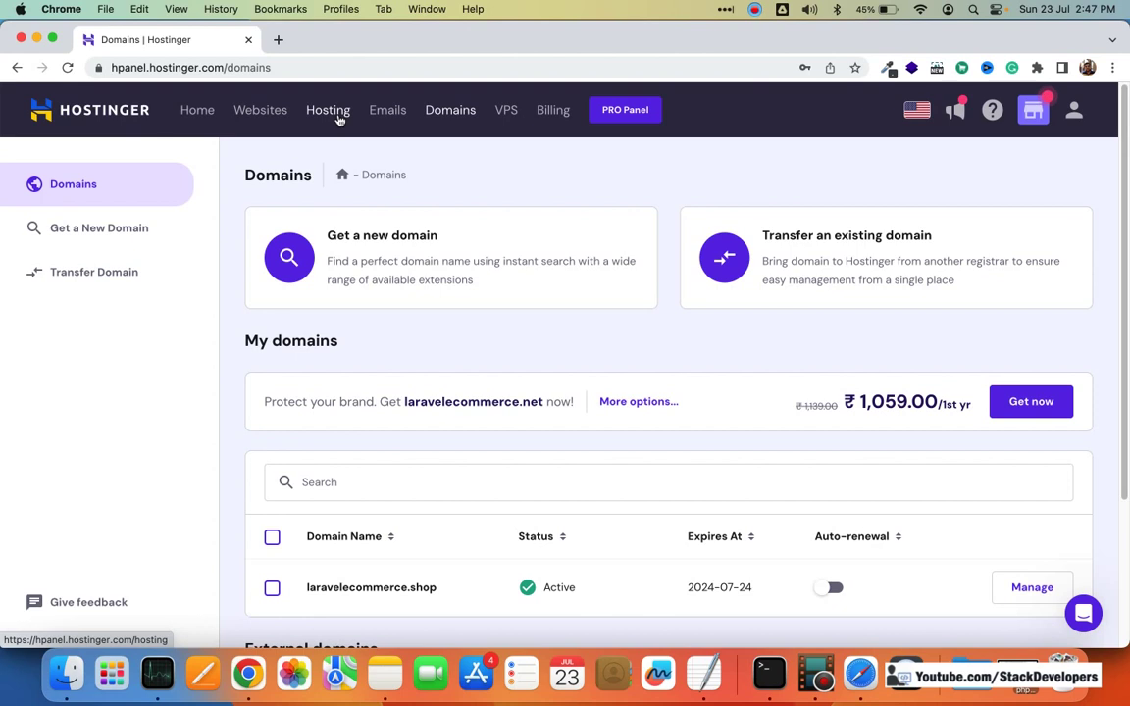
# From the hosting plan's '2 websites' list, open the stackdevelopers.in website dashboard.
pyautogui.click(327, 111)
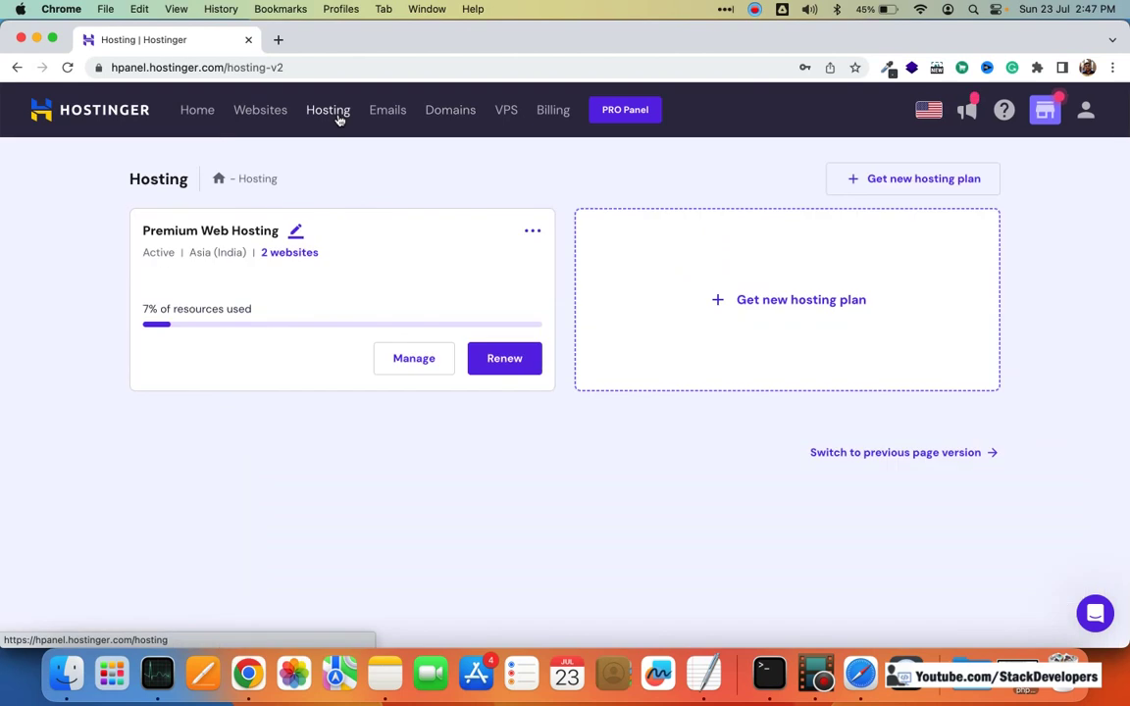
pyautogui.click(299, 257)
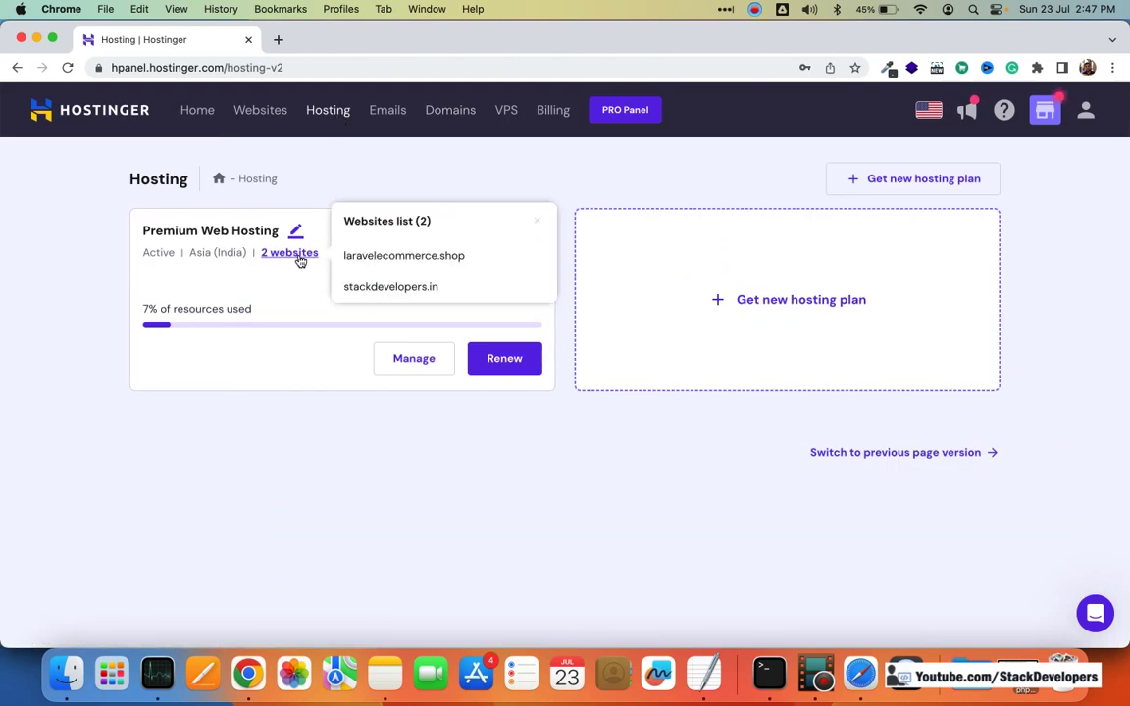
pyautogui.click(403, 289)
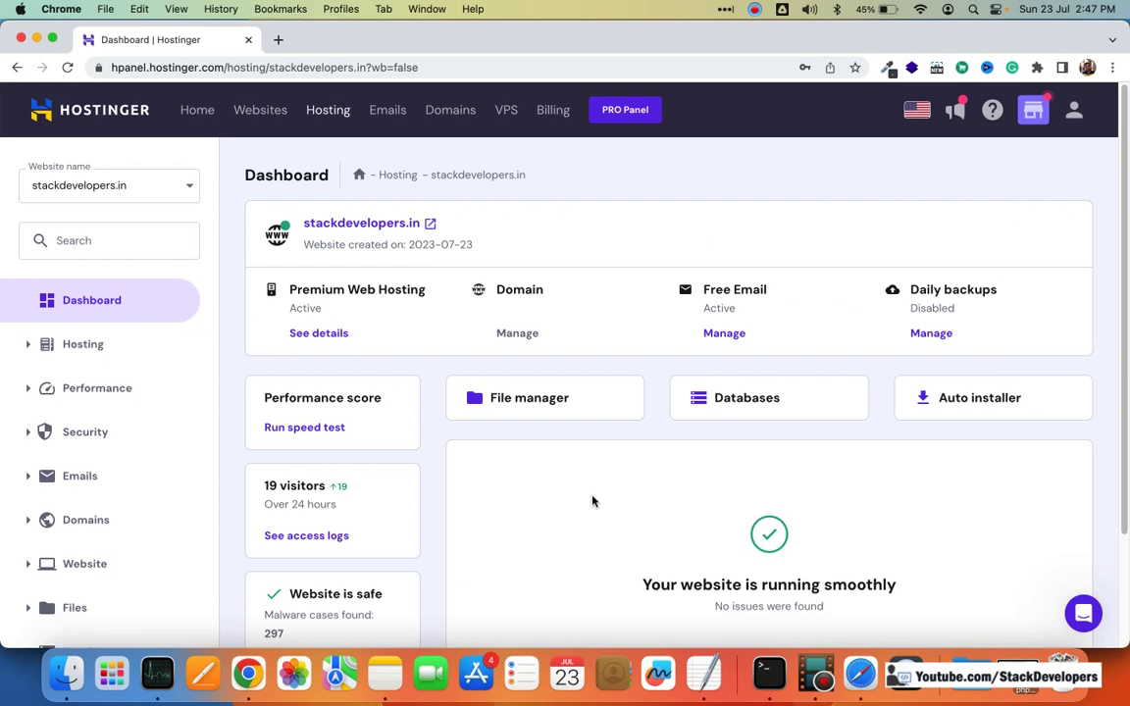
pyautogui.scroll(-3, 137, 471)
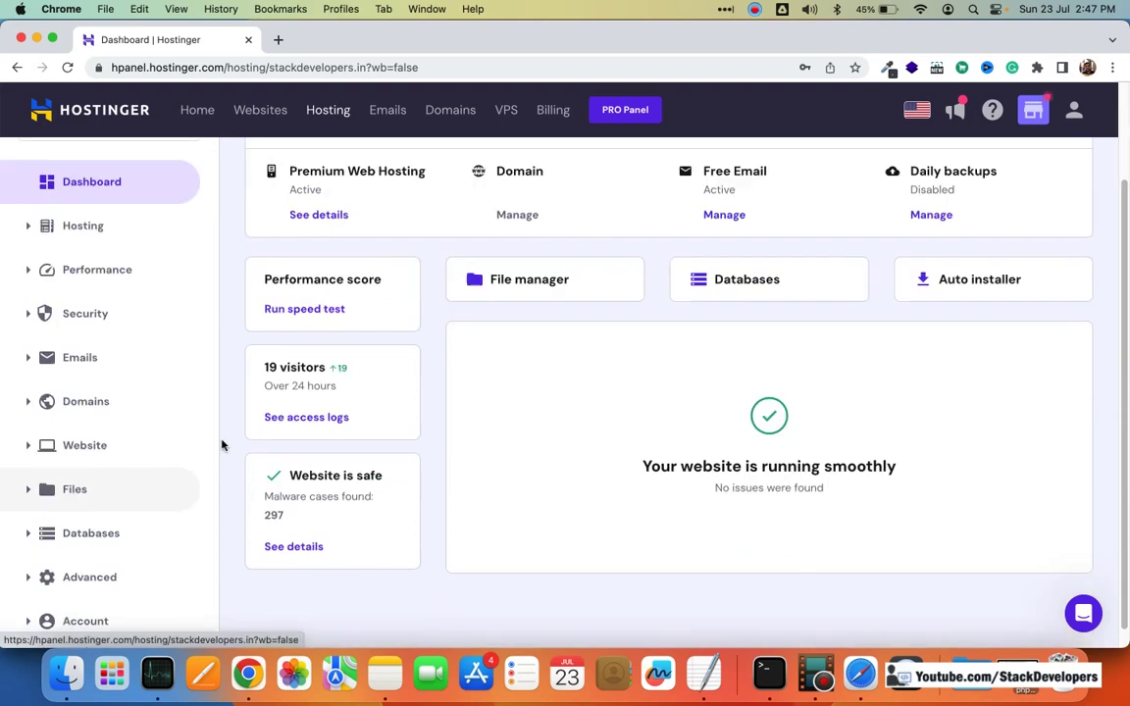
pyautogui.scroll(3, 212, 472)
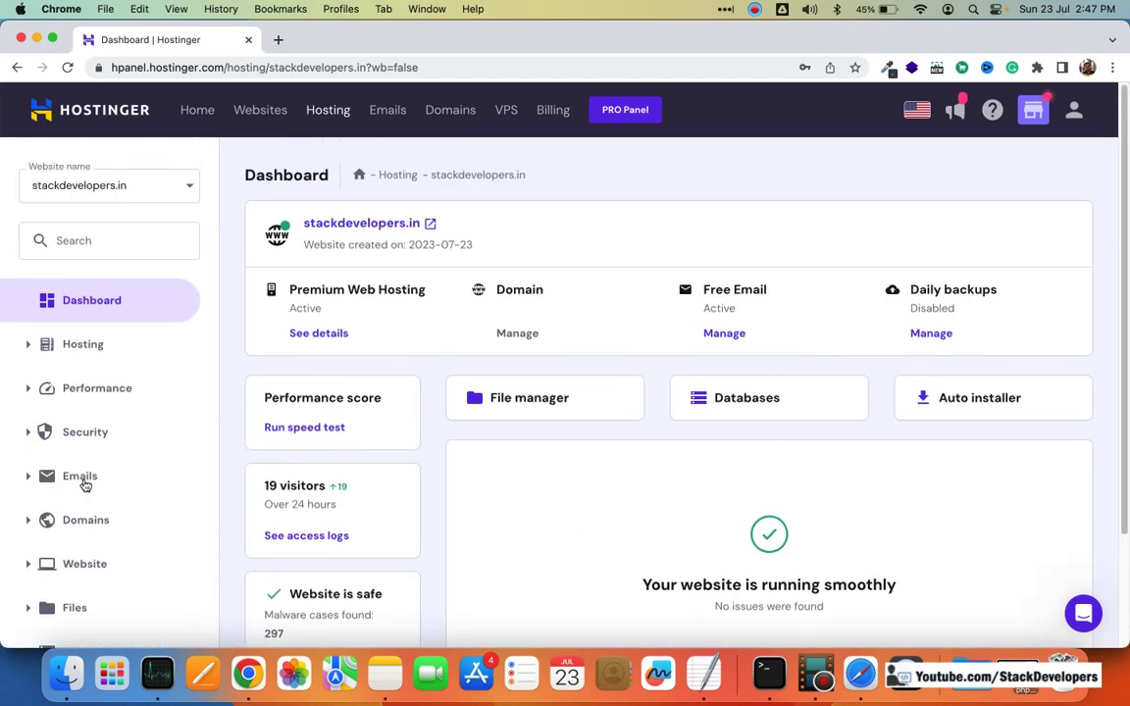
pyautogui.scroll(-3, 91, 495)
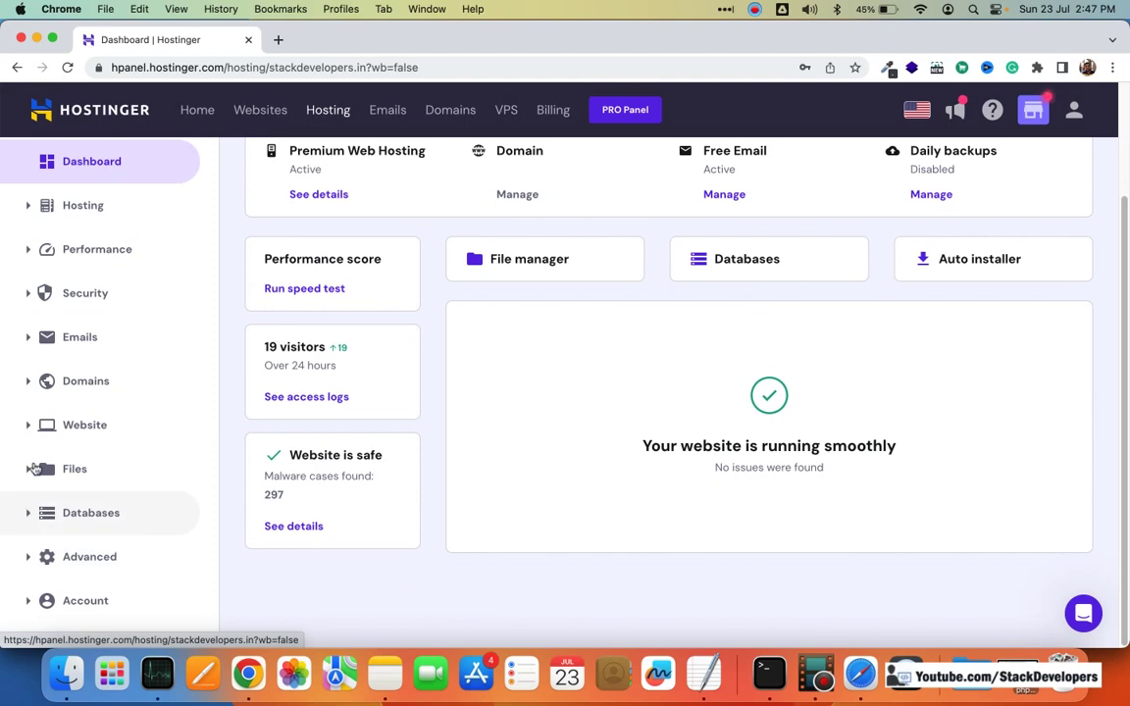
# Create the 'ecommerce' subdomain under Subdomains, then start deleting it from the list.
pyautogui.click(32, 382)
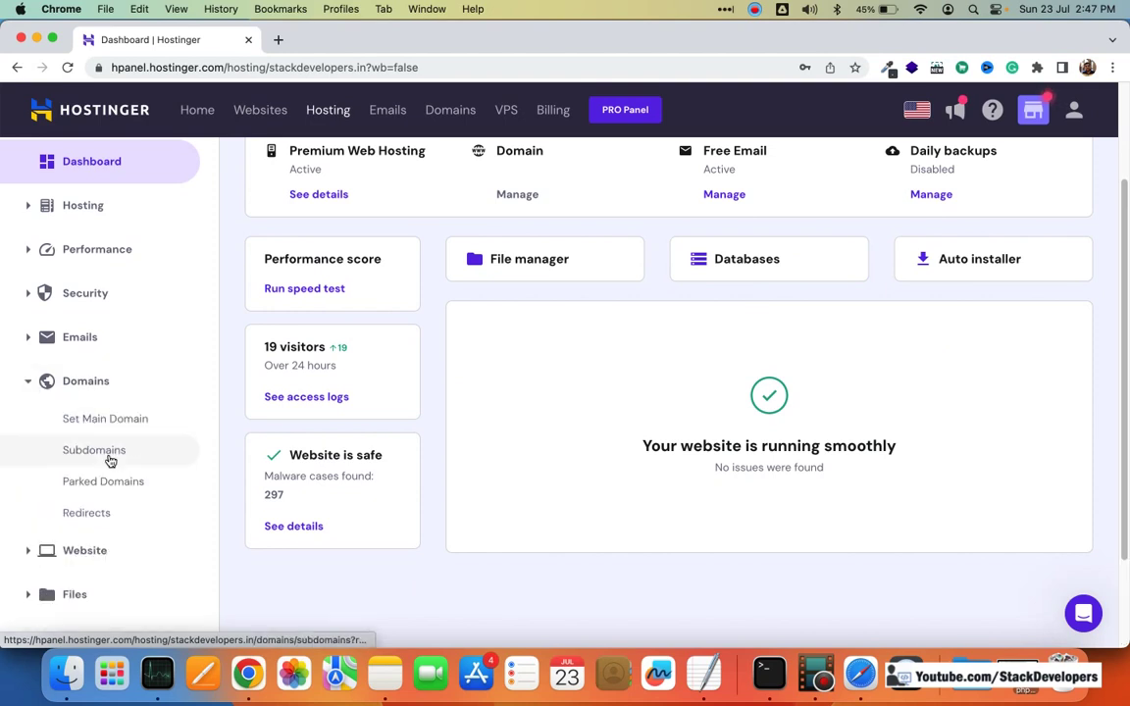
pyautogui.click(94, 451)
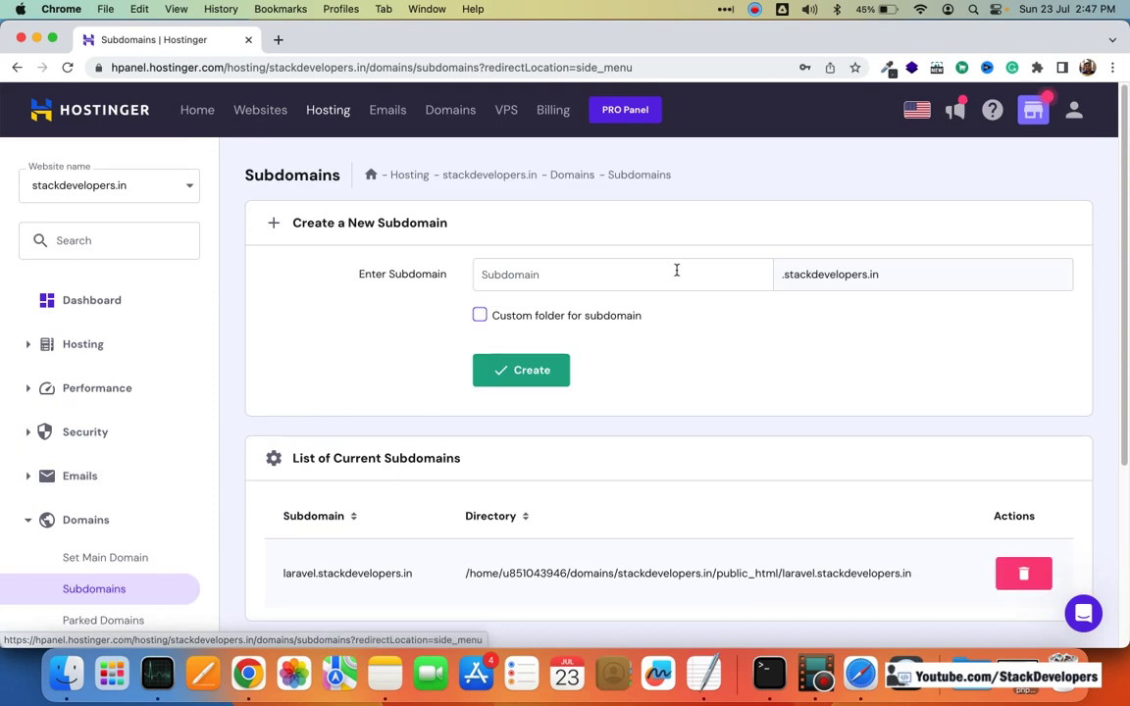
pyautogui.click(675, 273)
pyautogui.write('ecommerce')
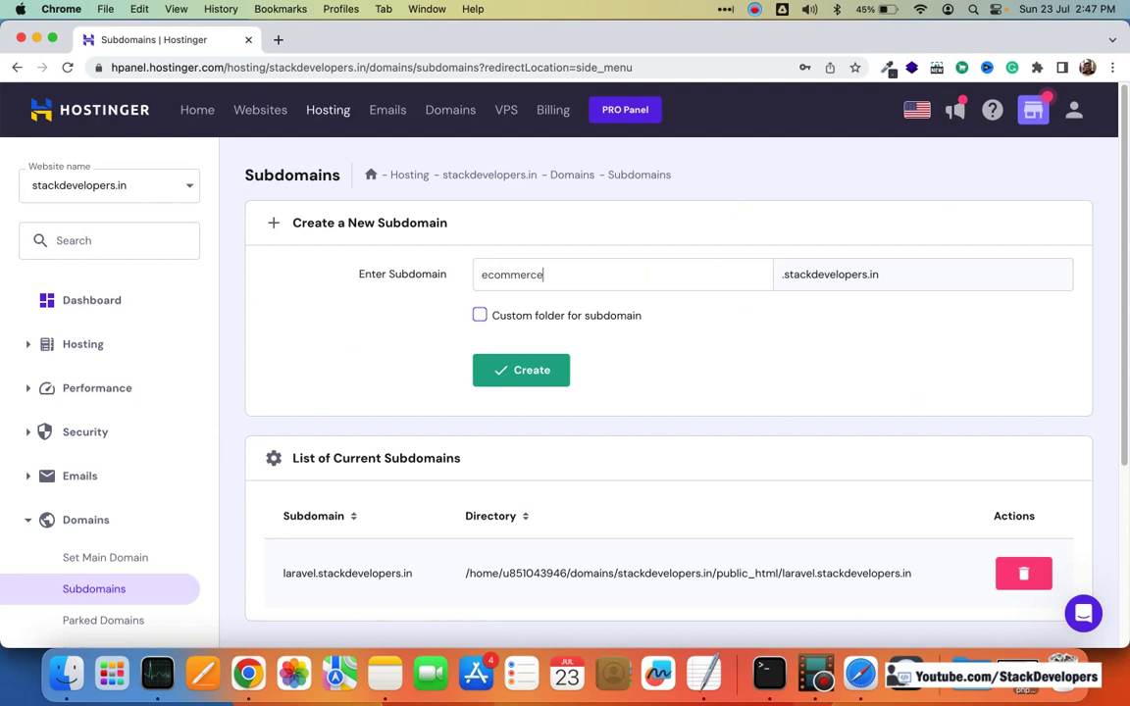
pyautogui.click(526, 372)
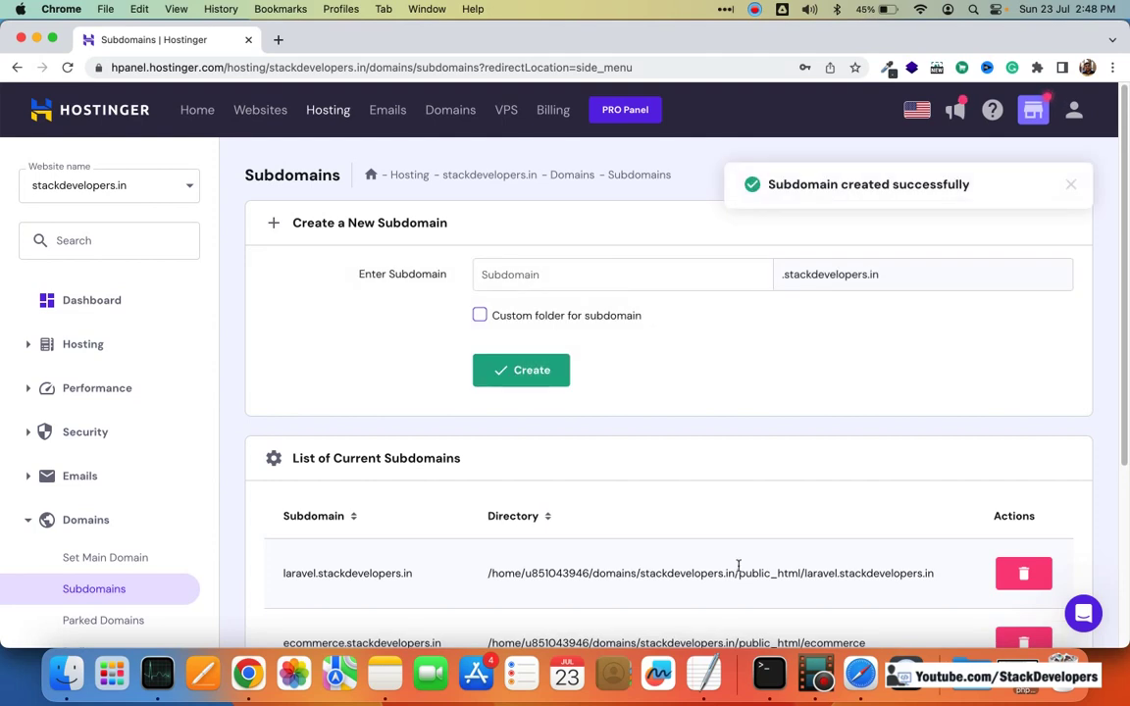
pyautogui.scroll(-2, 687, 570)
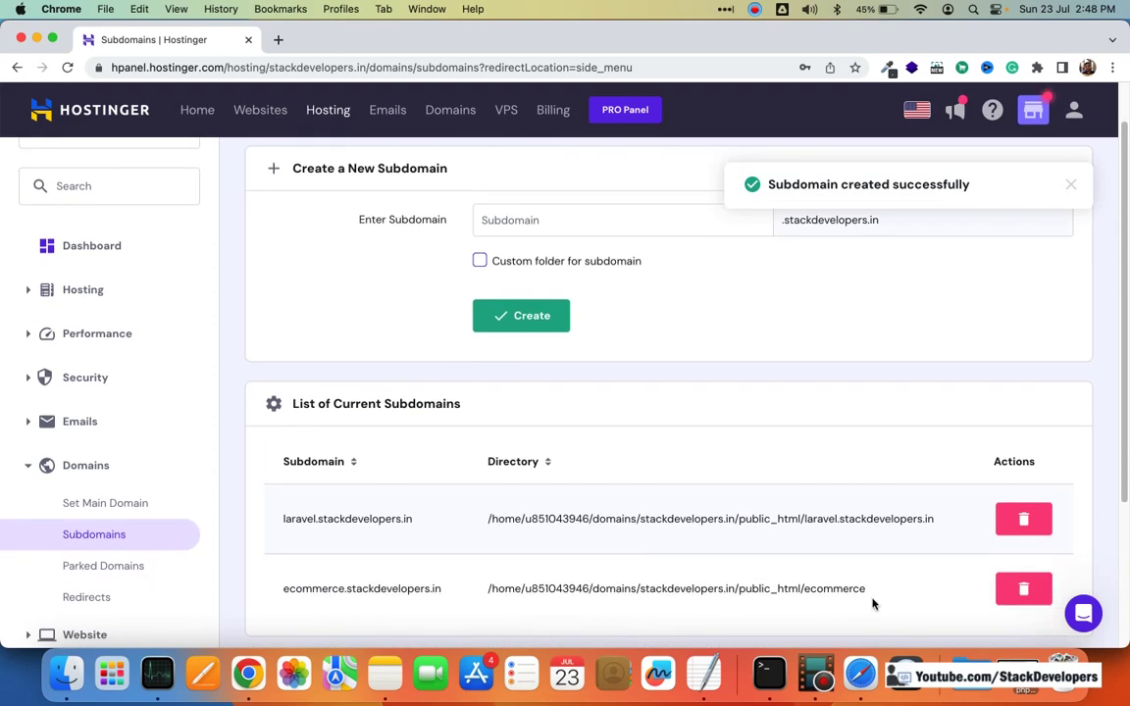
pyautogui.click(1016, 591)
# Confirm the ecommerce subdomain deletion and enter 'ecommerce.stackdevelopers.in' as the new subdomain name.
pyautogui.click(726, 416)
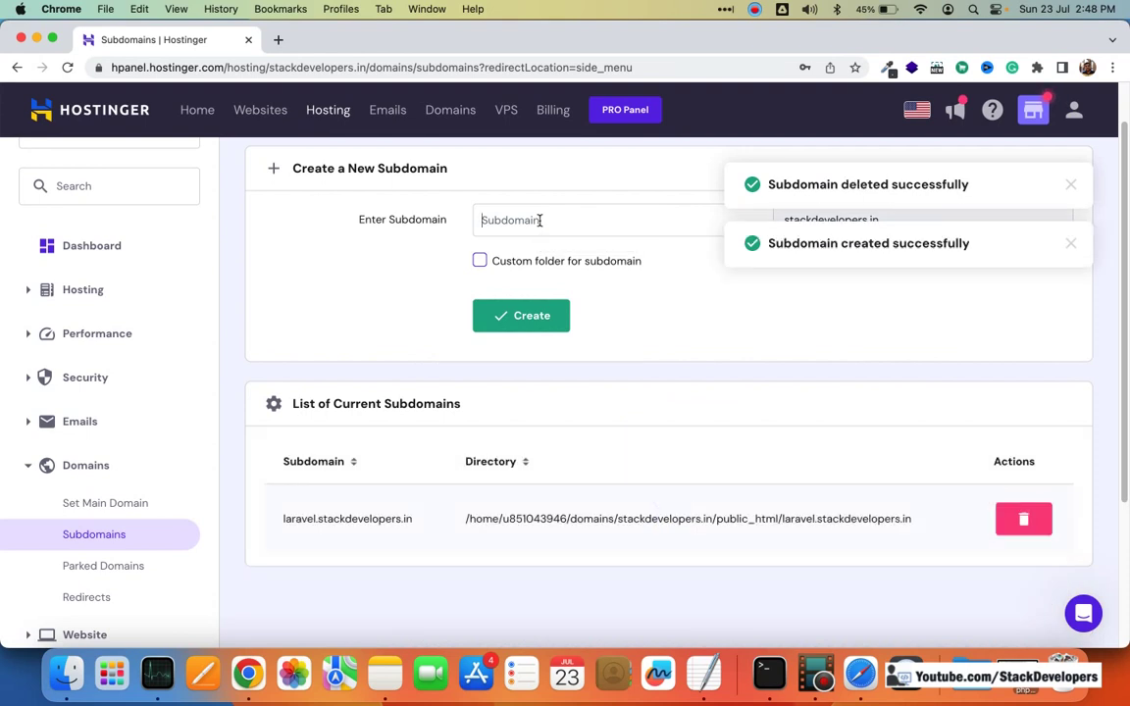
pyautogui.write('ecommerce.stackdevelopers.n')
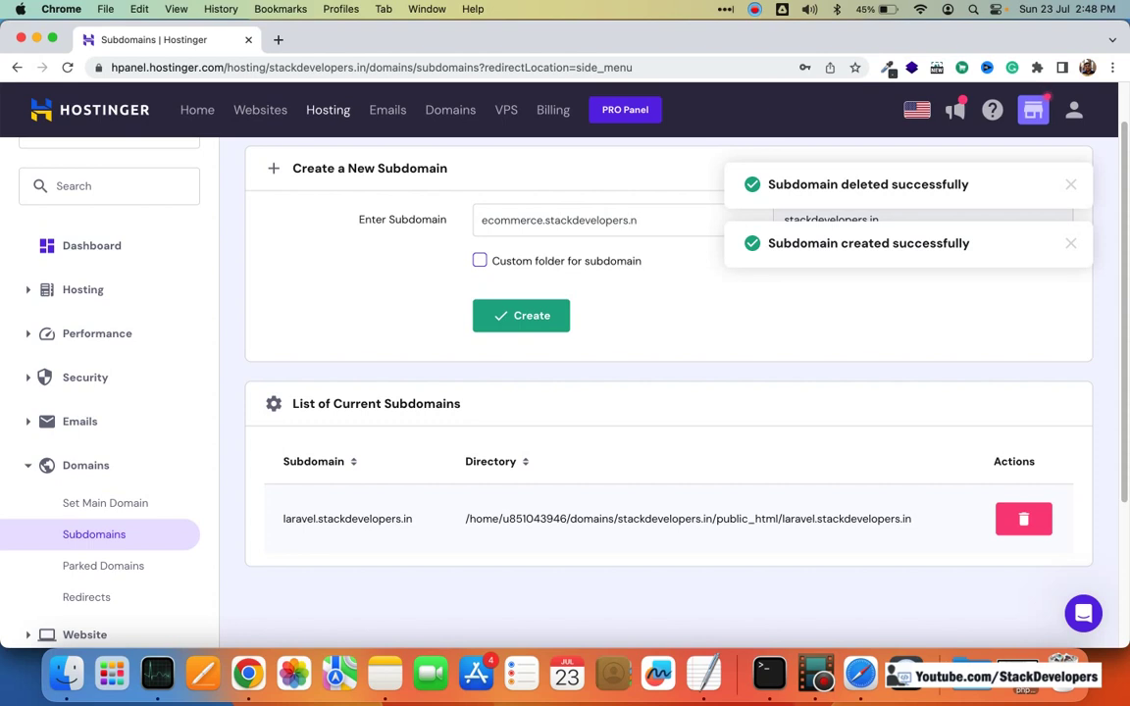
pyautogui.press('BackSpace')
pyautogui.write('in')
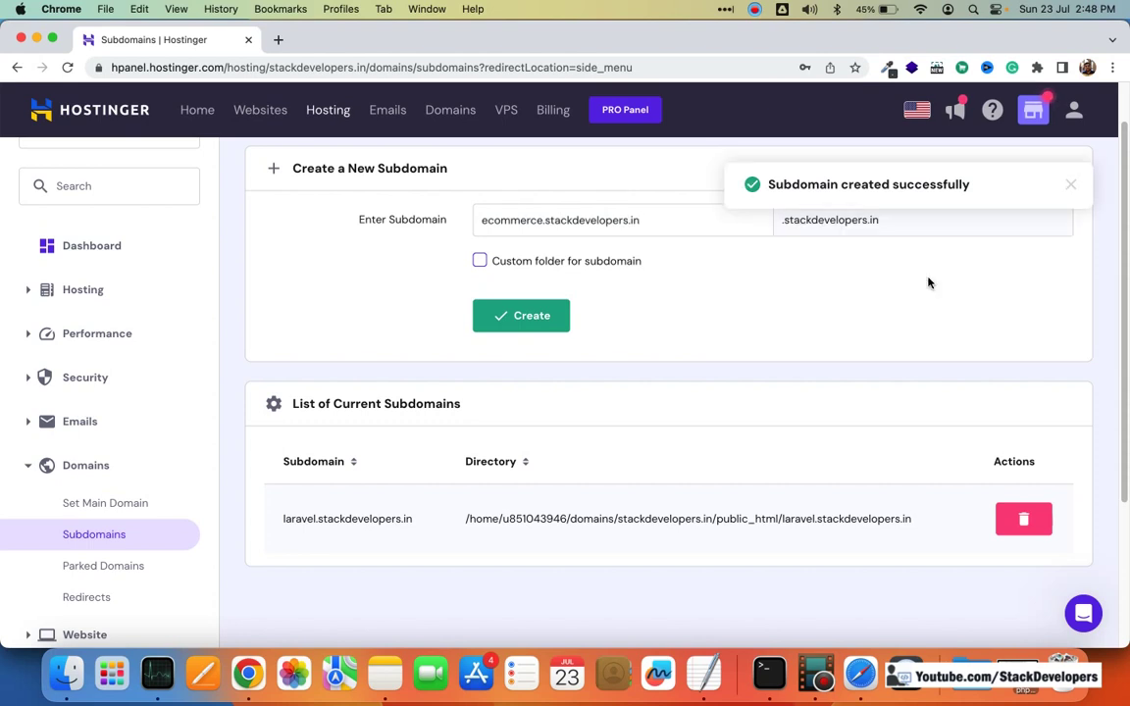
# Create subdomain 'ecommerce' with custom folder 'ecommerce.stackdevelopers.in' under public_html.
pyautogui.click(480, 261)
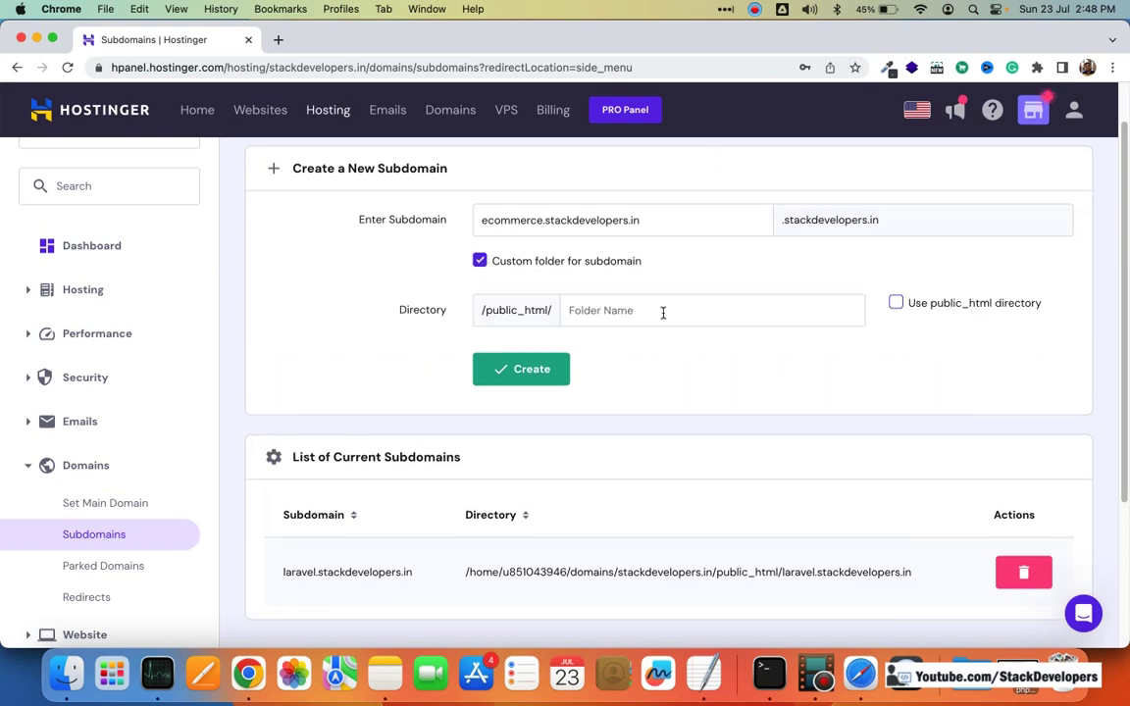
pyautogui.moveTo(479, 220); pyautogui.dragTo(615, 300)
pyautogui.press('super+c')
pyautogui.click(604, 310)
pyautogui.press('super+v')
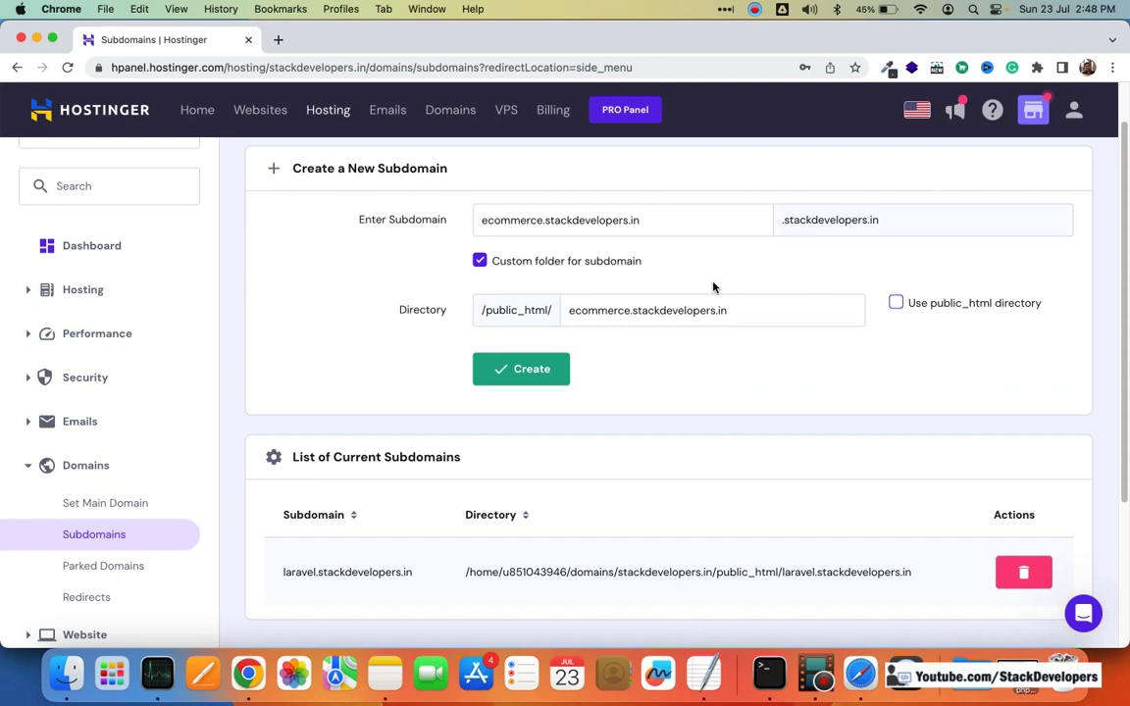
pyautogui.moveTo(774, 220); pyautogui.dragTo(548, 220)
pyautogui.press('BackSpace')
pyautogui.press('BackSpace')
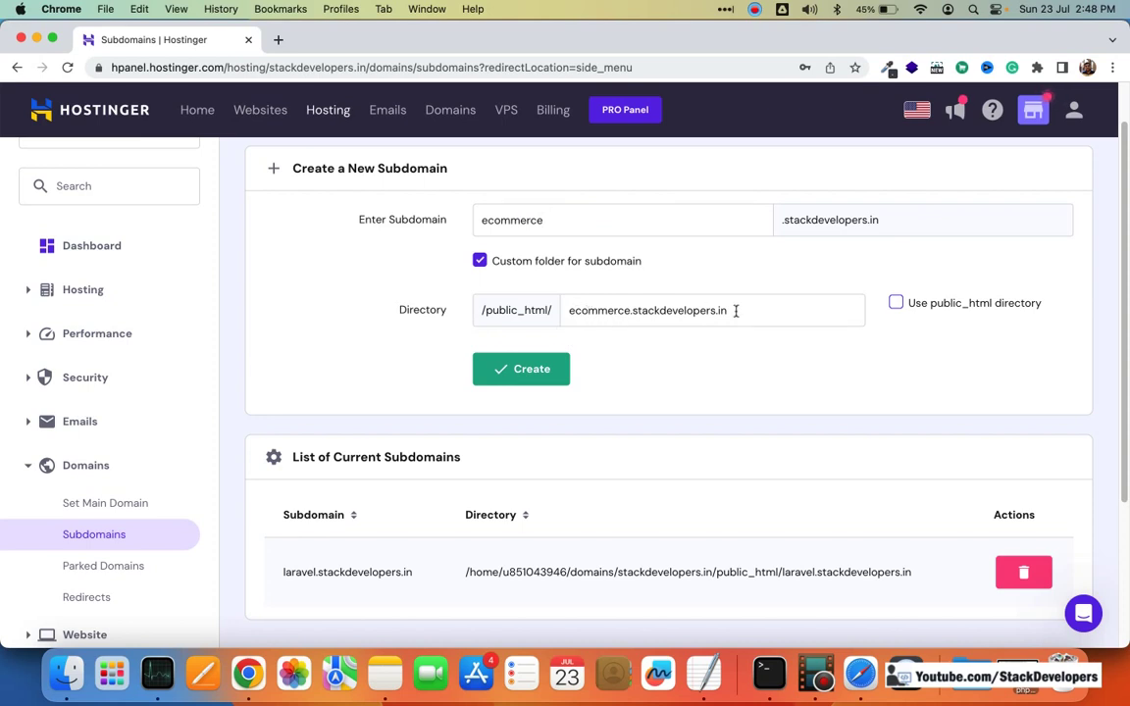
pyautogui.click(521, 369)
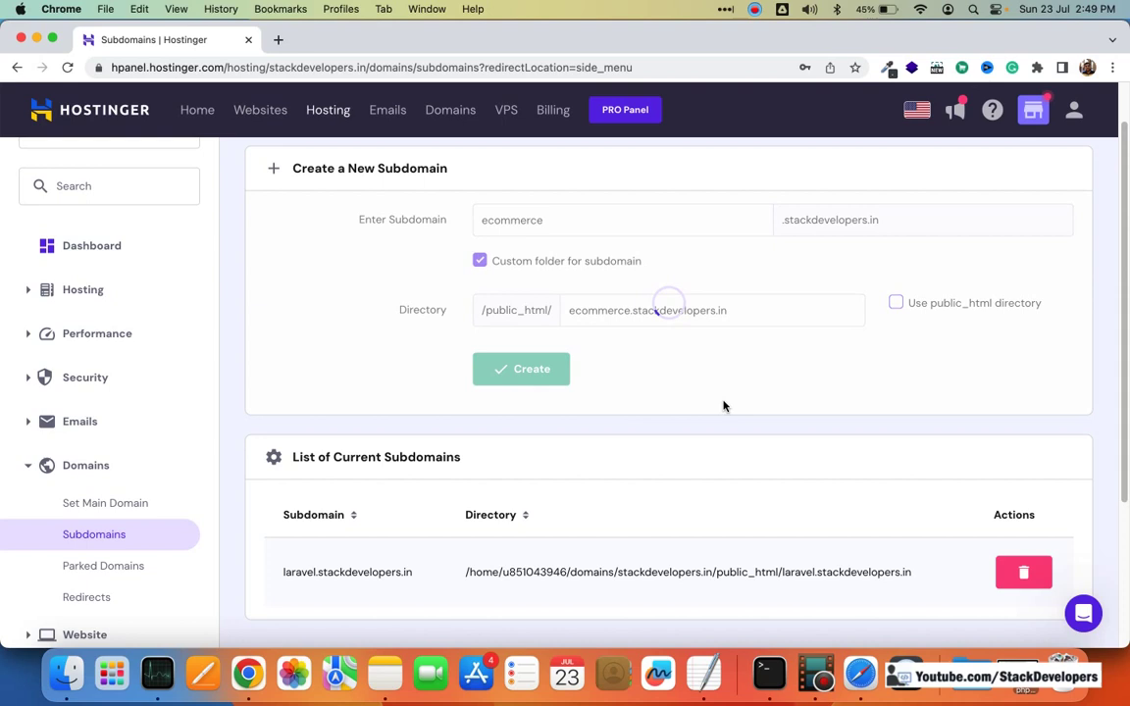
pyautogui.scroll(-3, 784, 460)
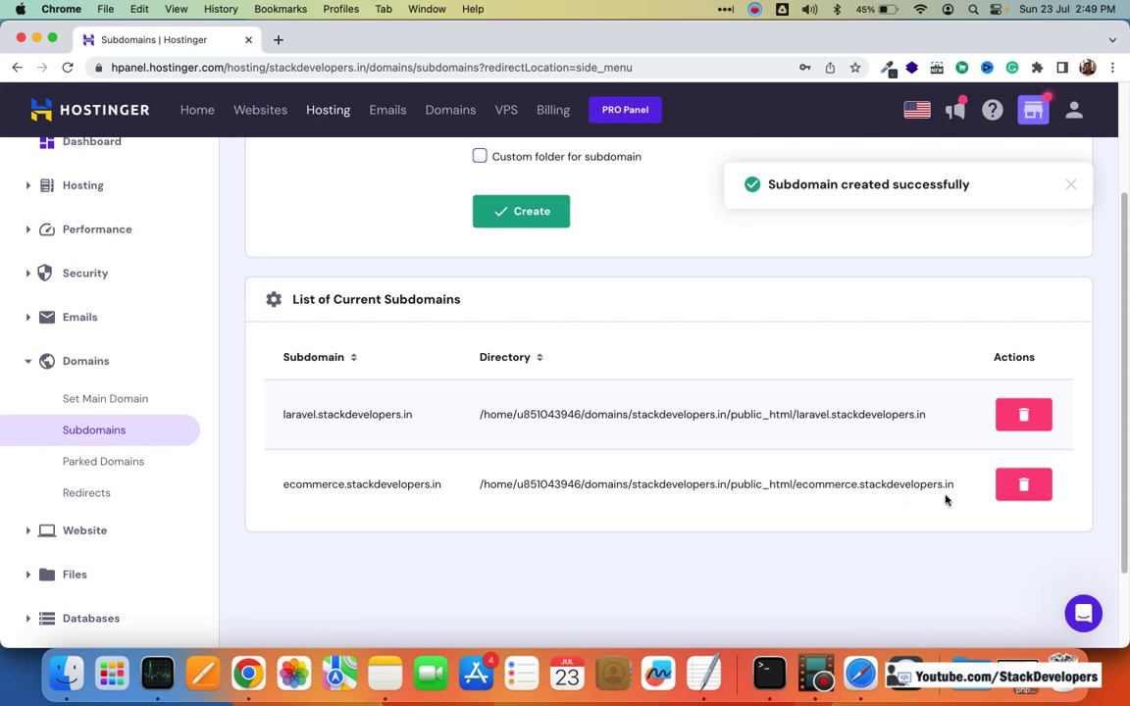
# In File Manager, go through domains > stackdevelopers.in > public_html into ecommerce.stackdevelopers.in.
pyautogui.click(35, 576)
pyautogui.scroll(-3, 119, 517)
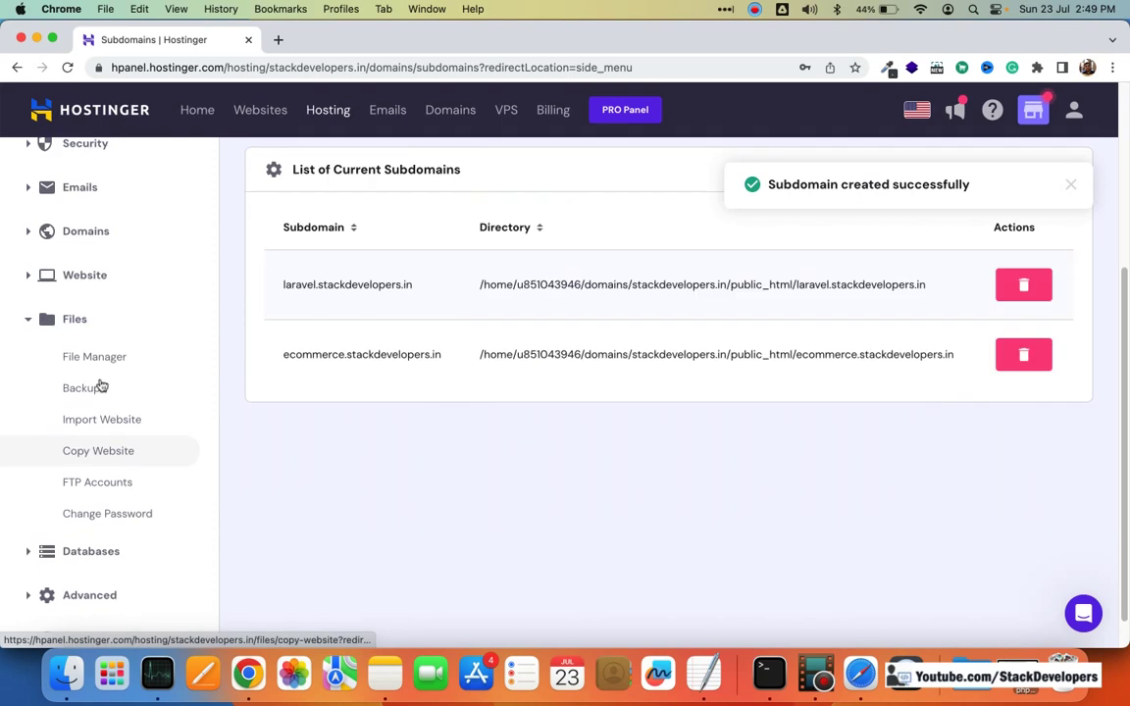
pyautogui.click(95, 357)
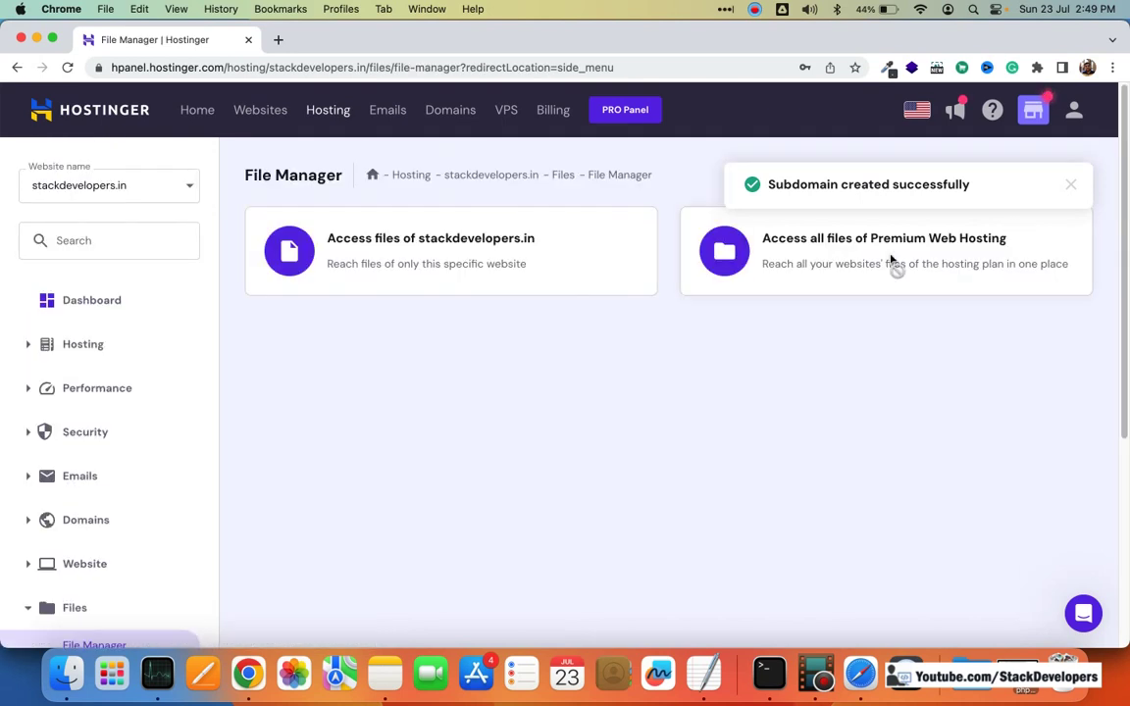
pyautogui.doubleClick(895, 264)
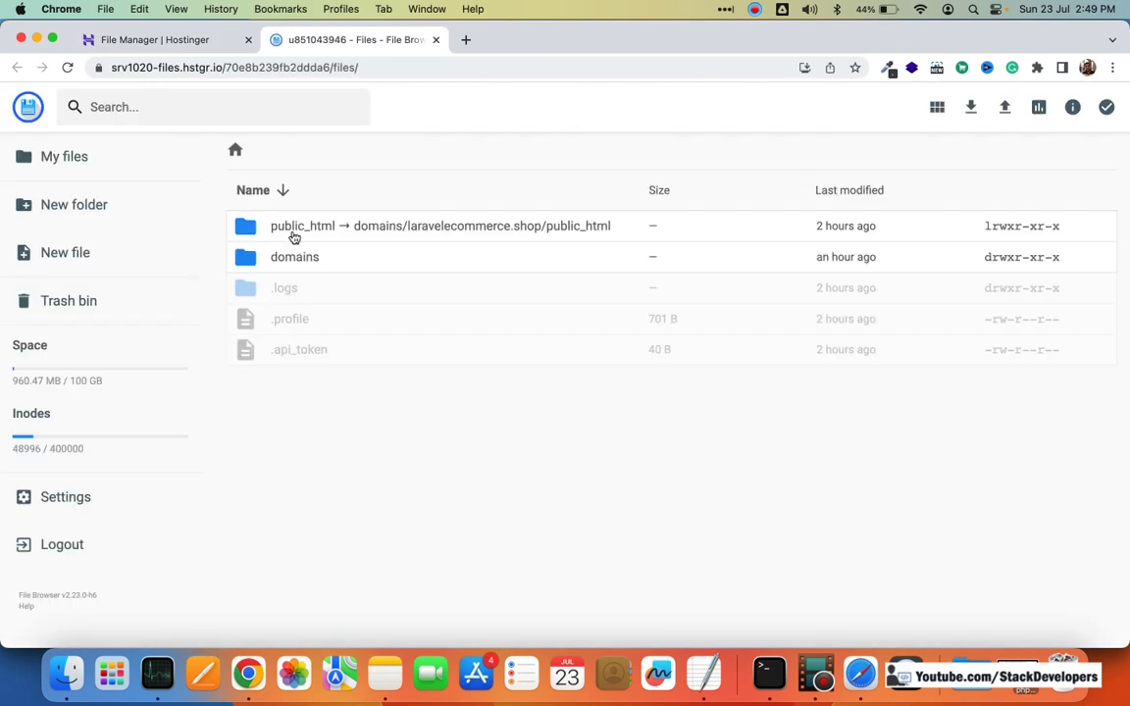
pyautogui.doubleClick(257, 263)
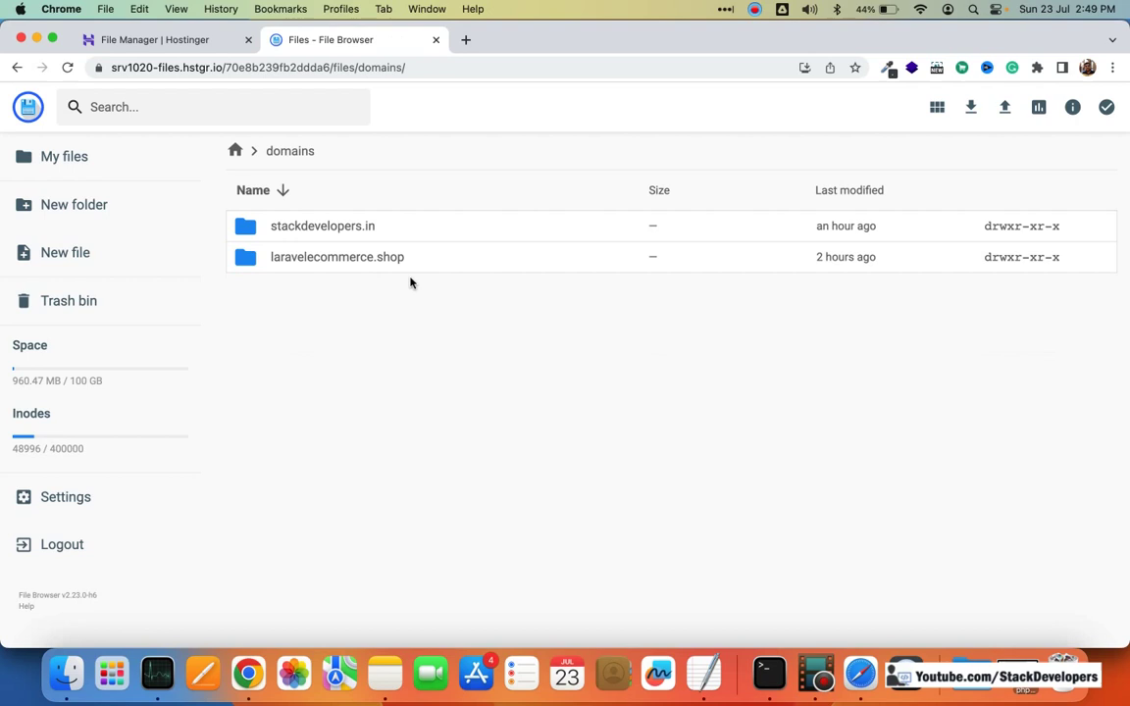
pyautogui.doubleClick(254, 227)
pyautogui.doubleClick(263, 227)
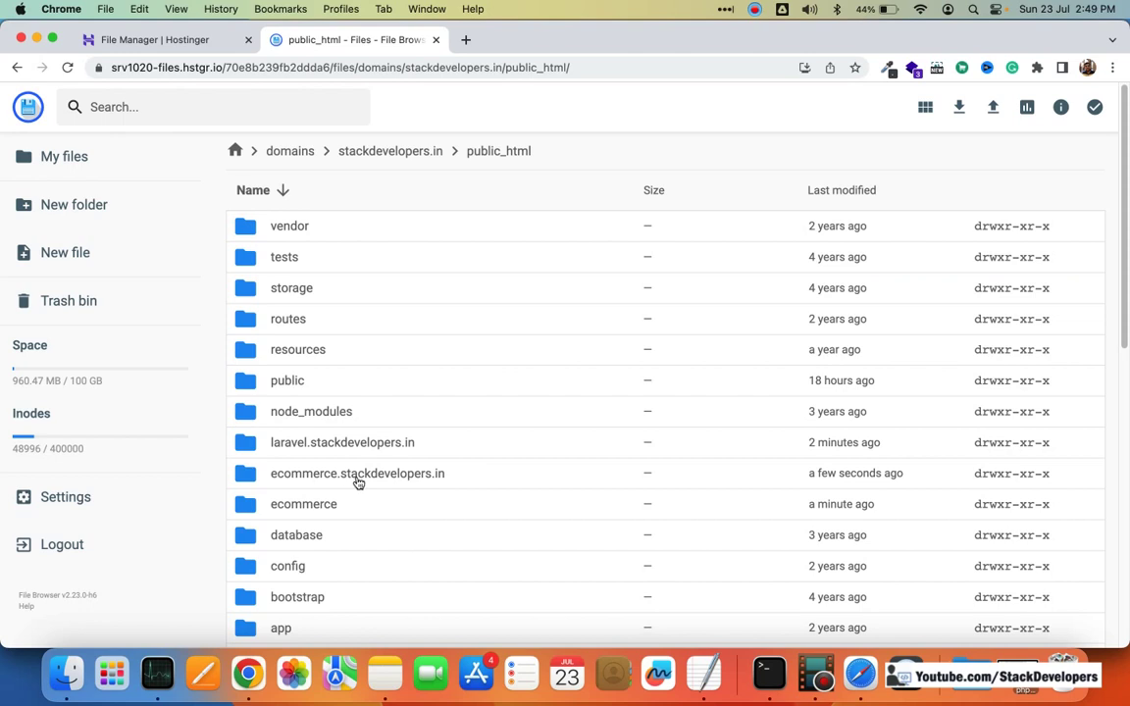
pyautogui.doubleClick(358, 478)
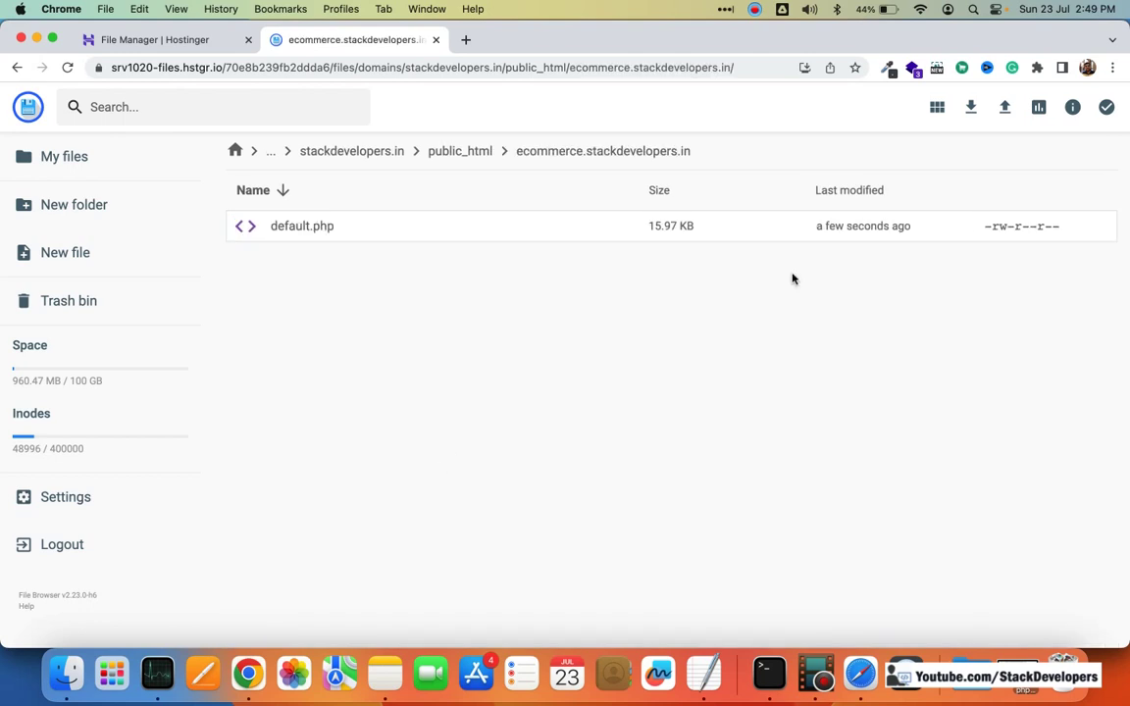
# Upload ecommerce.stackdevelopers.in.zip (65.79 MB) from Downloads and select it.
pyautogui.click(1005, 110)
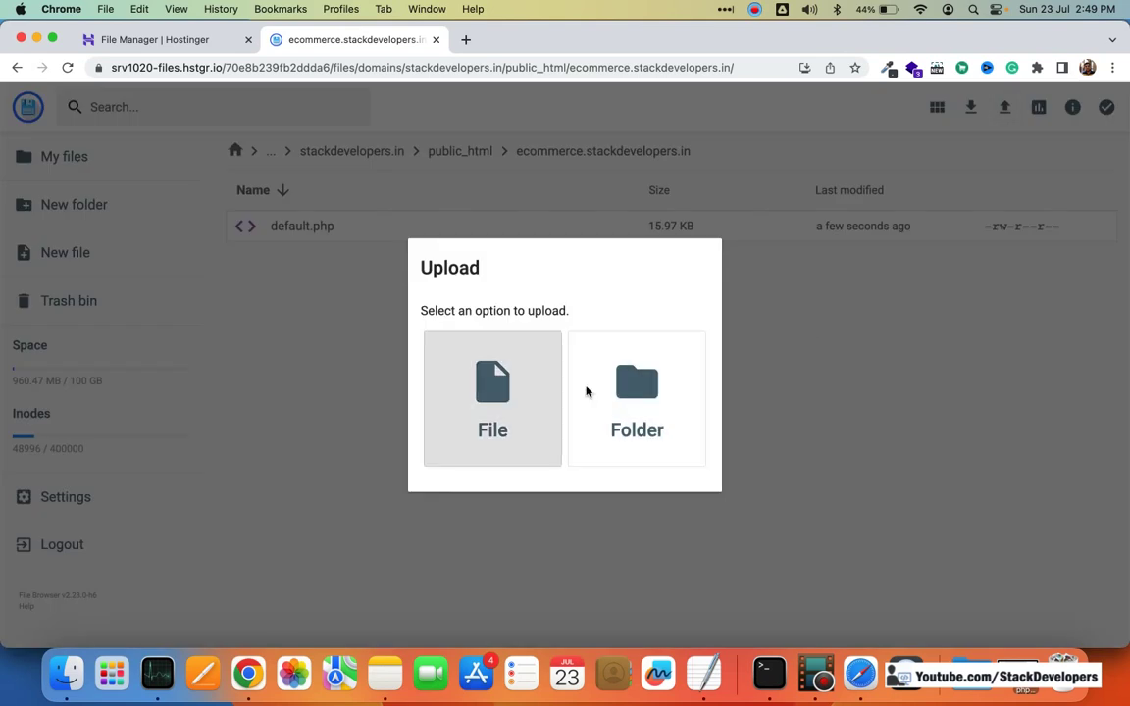
pyautogui.press('Return')
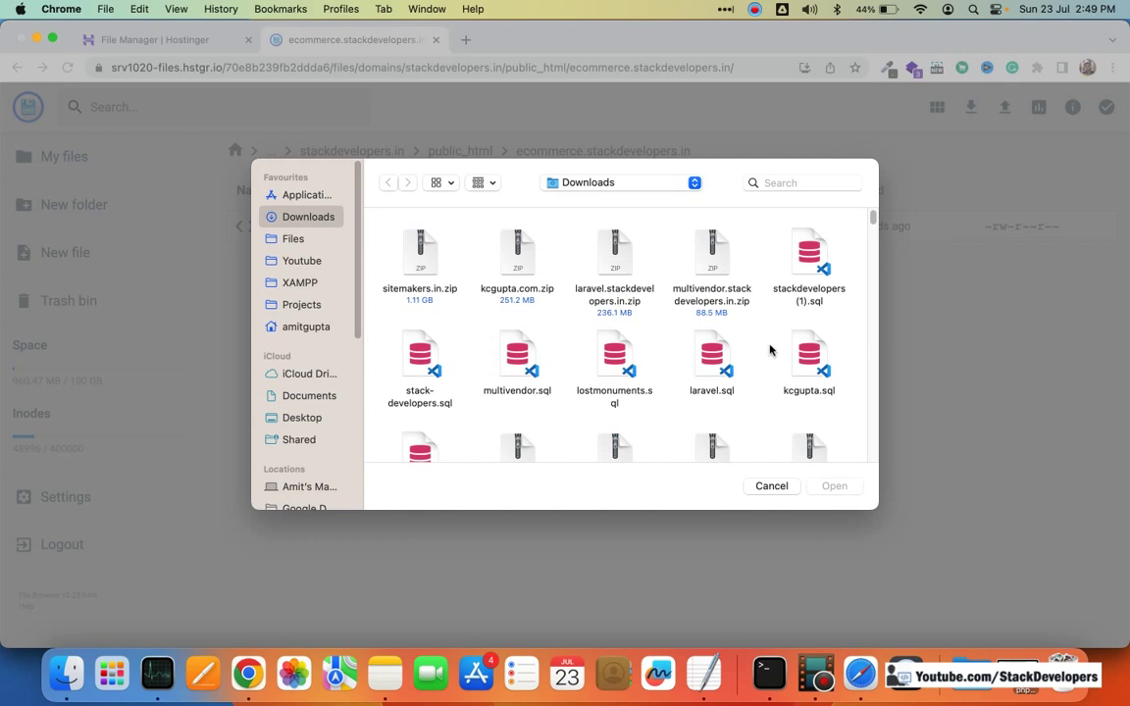
pyautogui.scroll(-2, 770, 350)
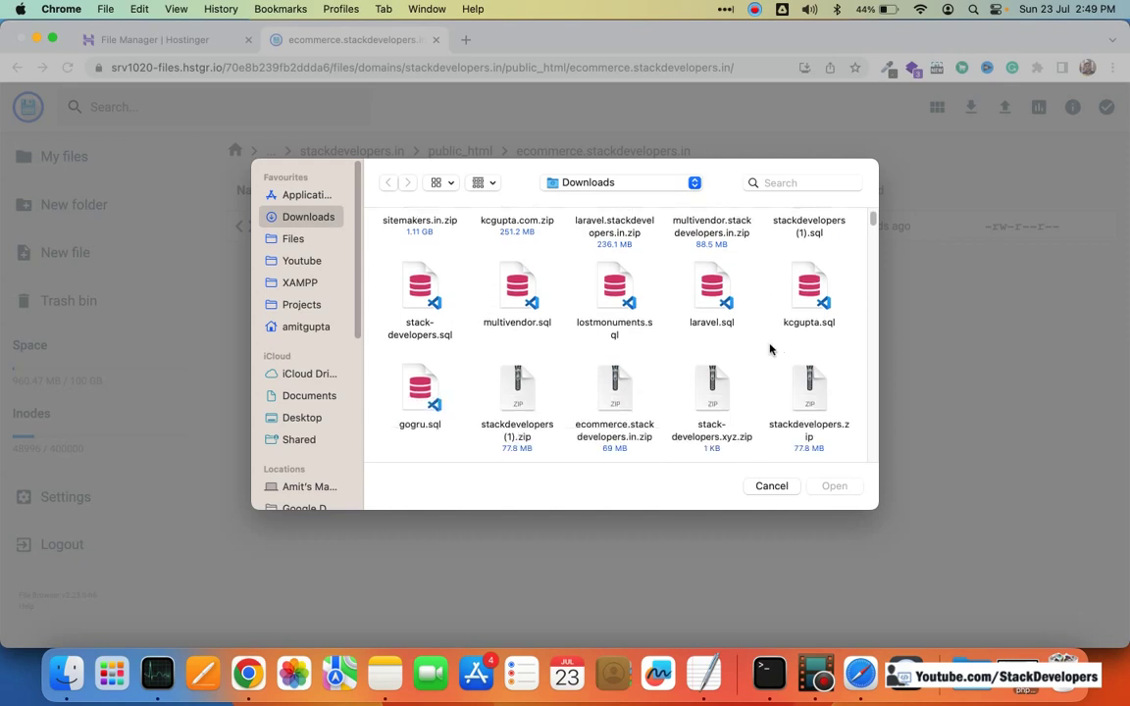
pyautogui.scroll(-1, 626, 365)
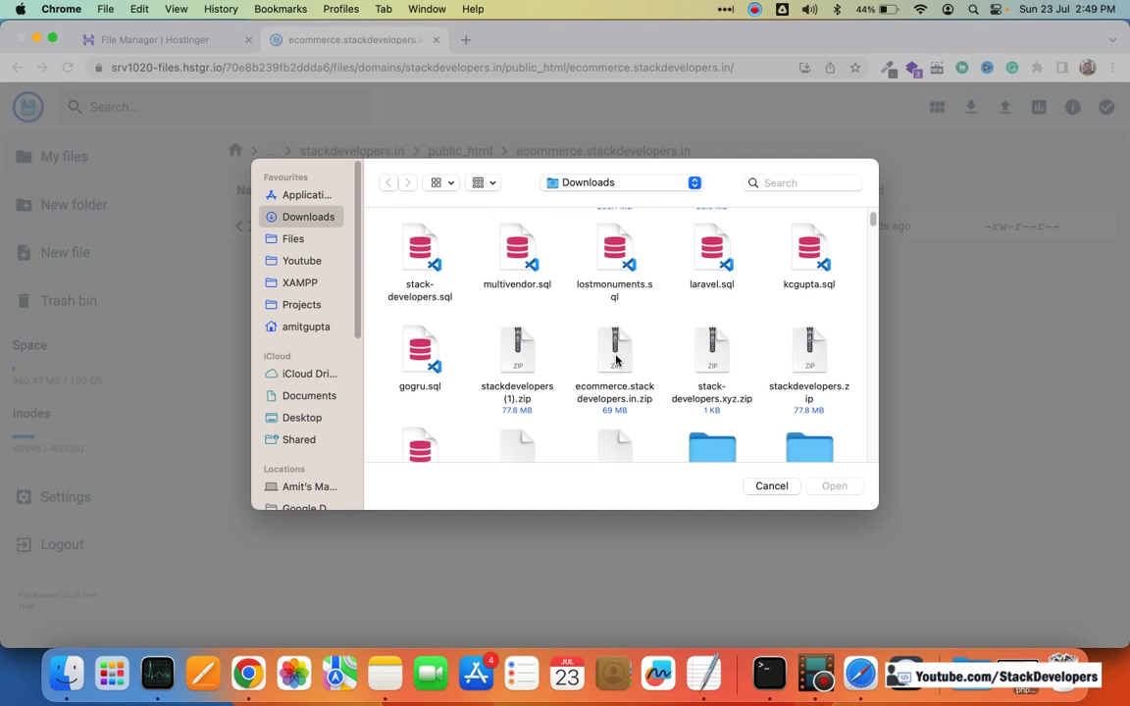
pyautogui.doubleClick(615, 355)
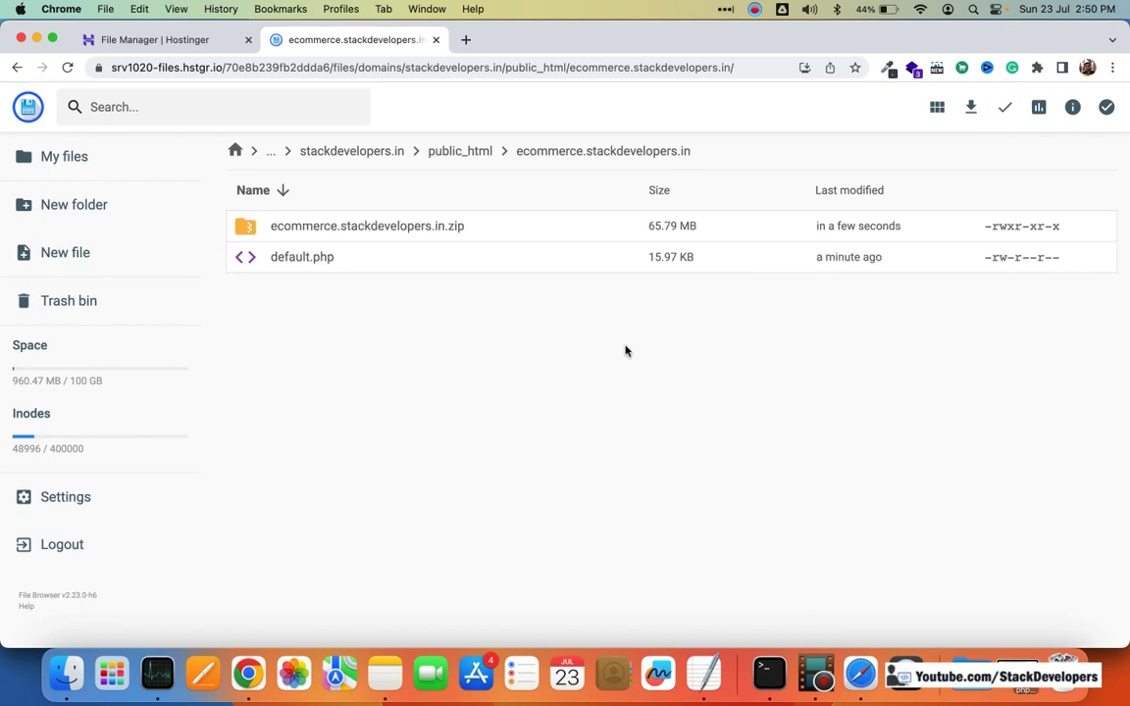
pyautogui.click(428, 225)
# Extract the zip archive into a new folder named 'files'.
pyautogui.rightClick(429, 224)
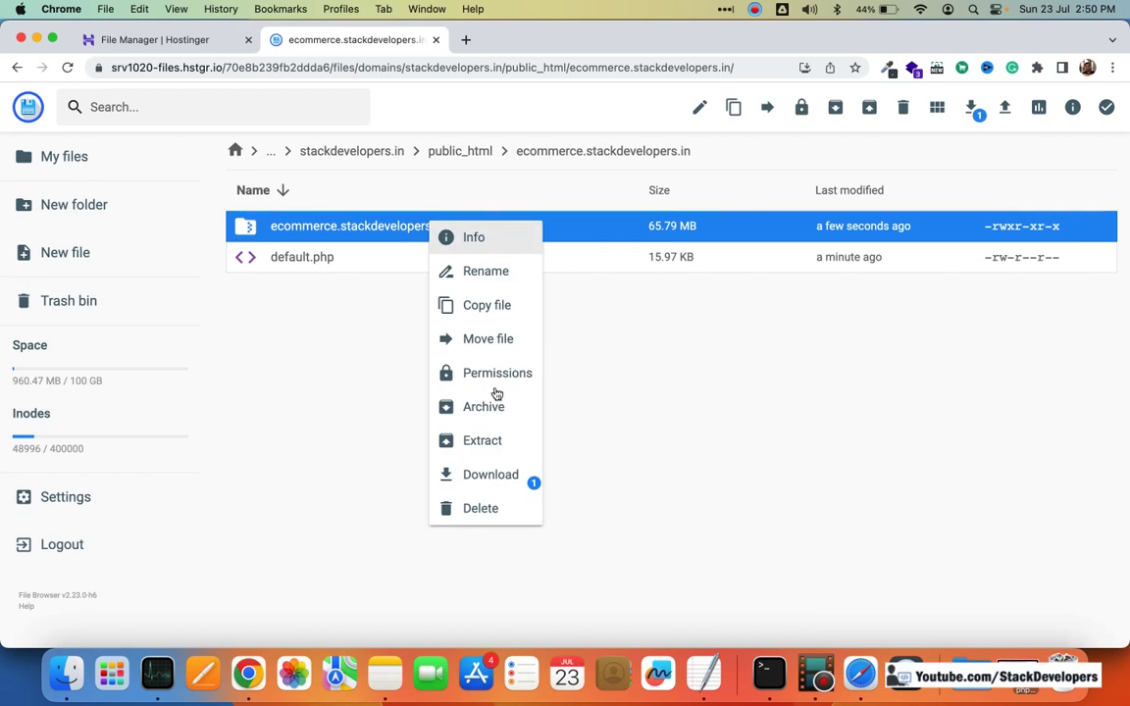
pyautogui.click(485, 440)
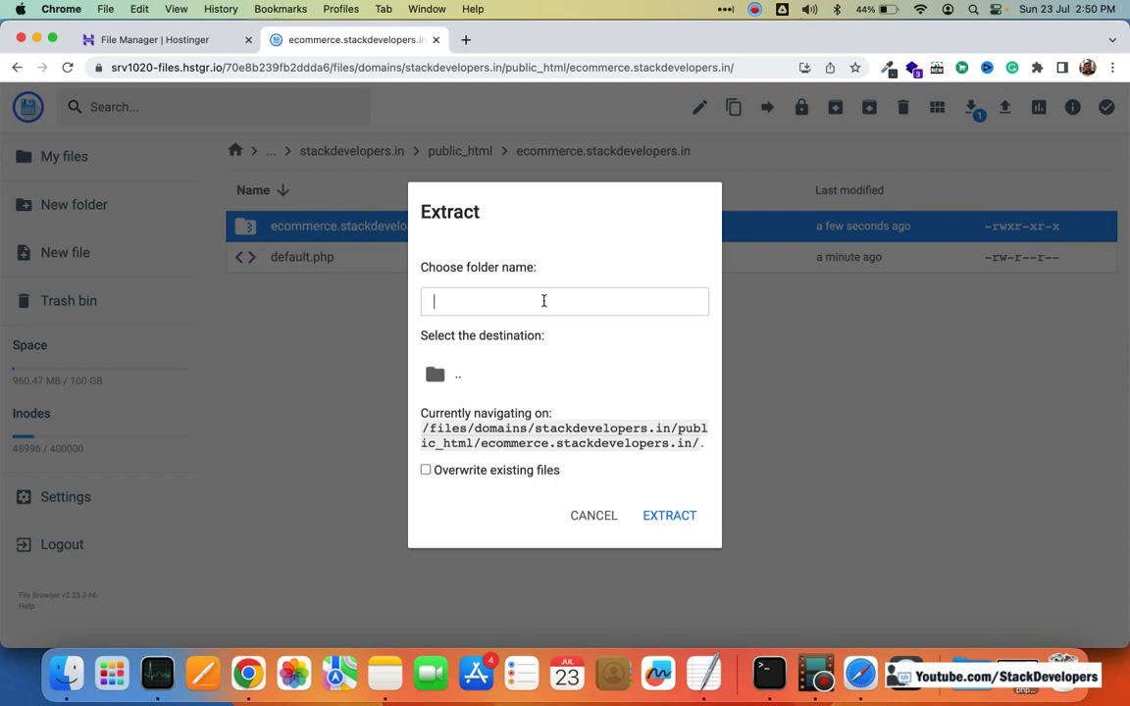
pyautogui.write('files')
pyautogui.click(685, 513)
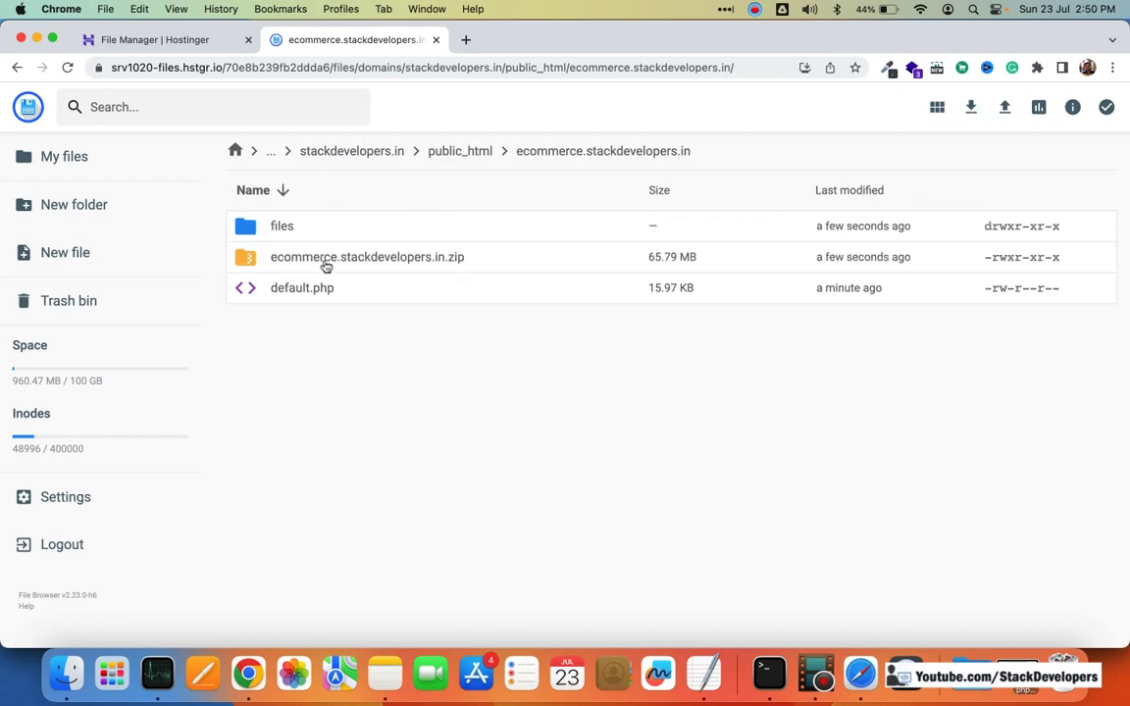
# Open files > ecommerce.stackdevelopers.in and select all 33 extracted items for moving.
pyautogui.doubleClick(254, 229)
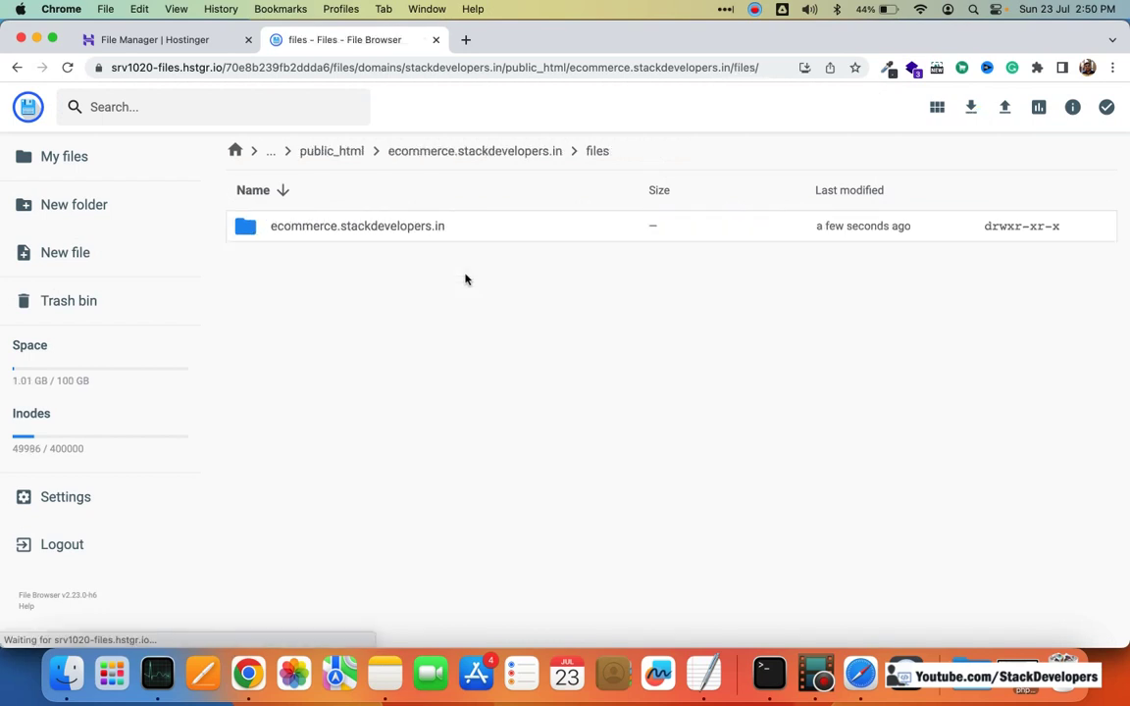
pyautogui.doubleClick(252, 229)
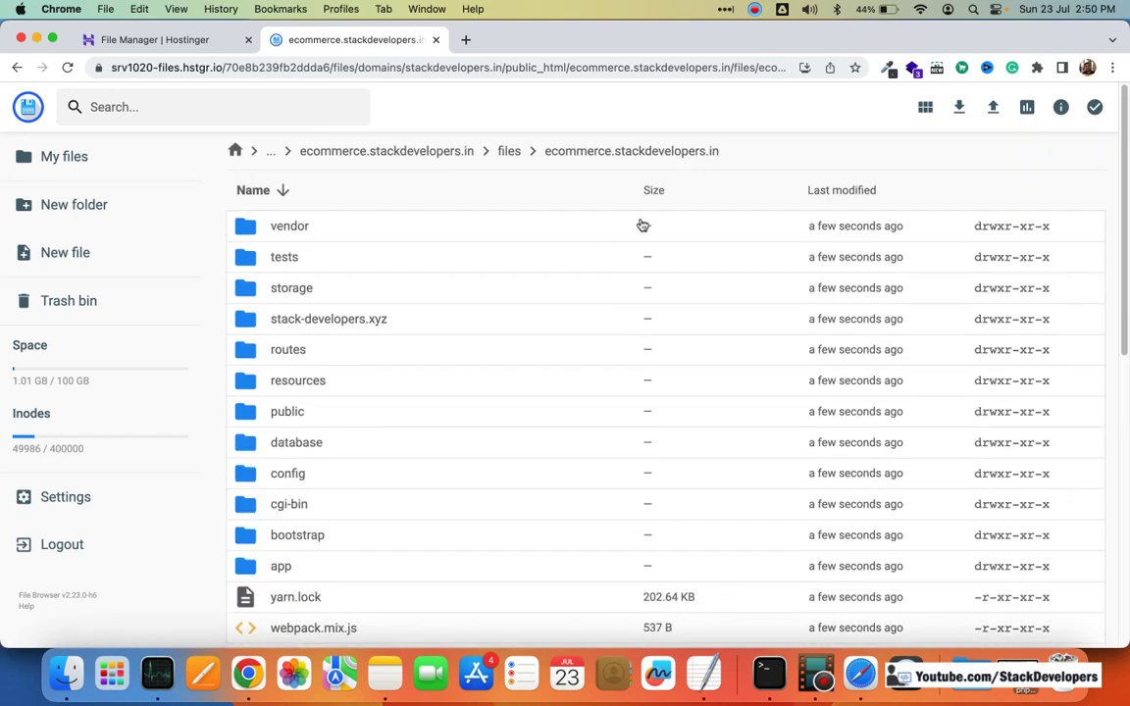
pyautogui.click(422, 258)
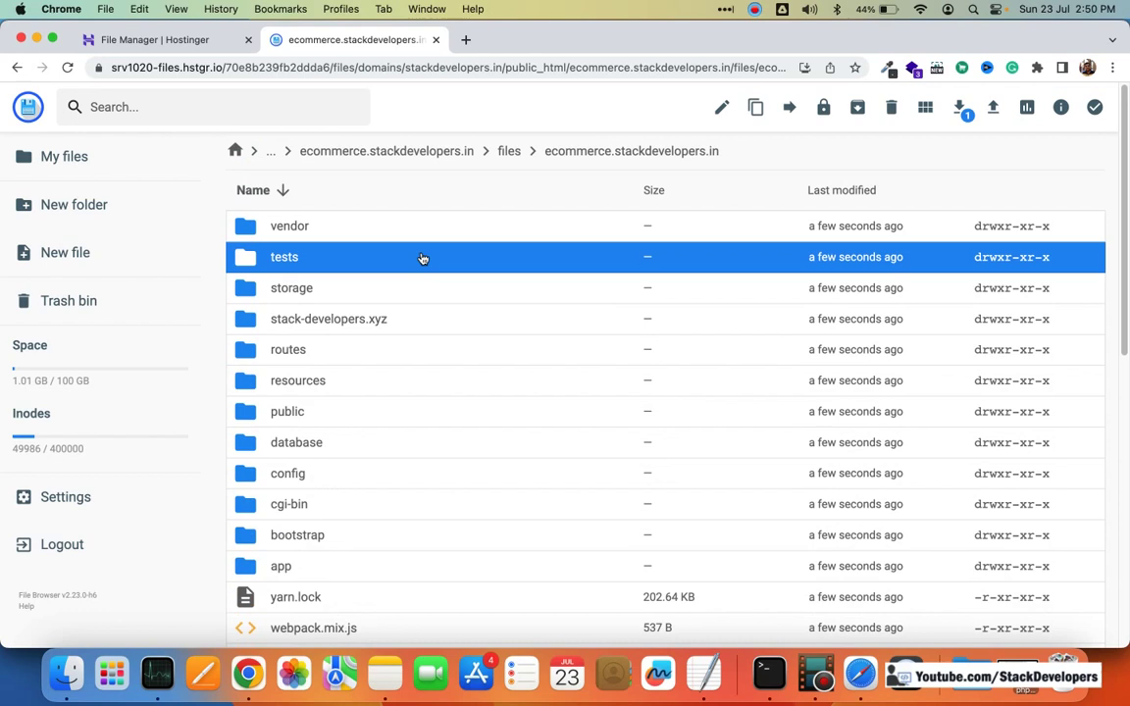
pyautogui.press('super+a')
pyautogui.rightClick(467, 272)
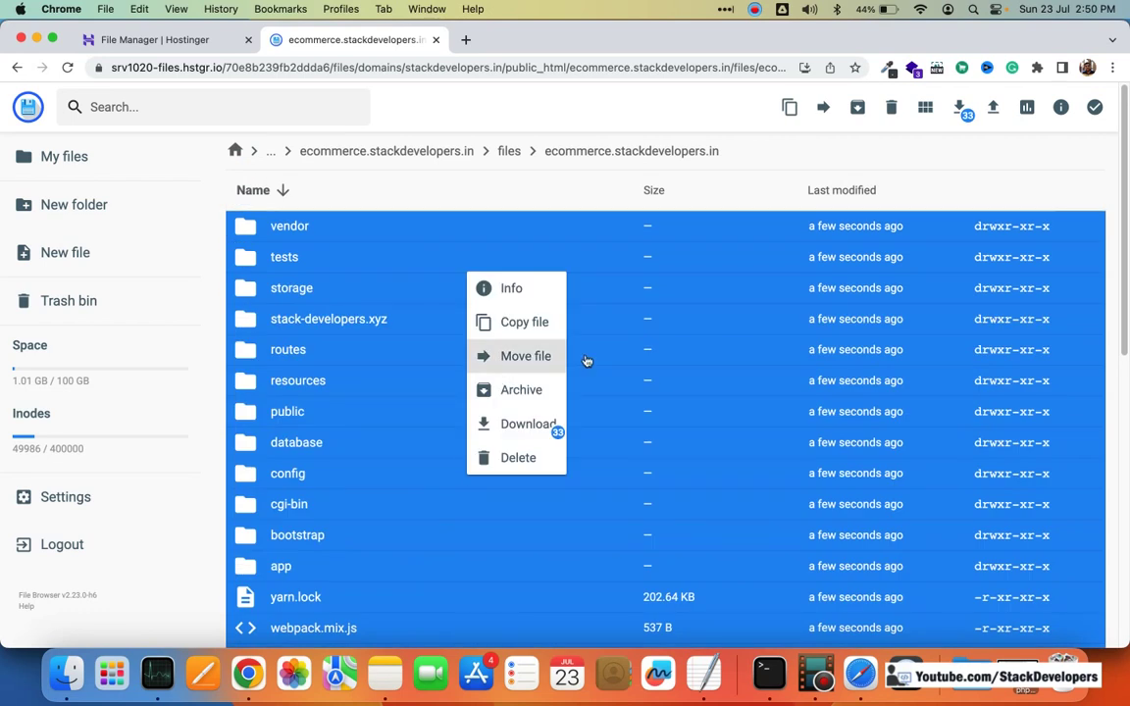
pyautogui.click(551, 357)
# Pick the parent folder as destination, complete the move, and return to the parent folder.
pyautogui.scroll(-3, 567, 361)
pyautogui.scroll(3, 567, 359)
pyautogui.scroll(-5, 567, 361)
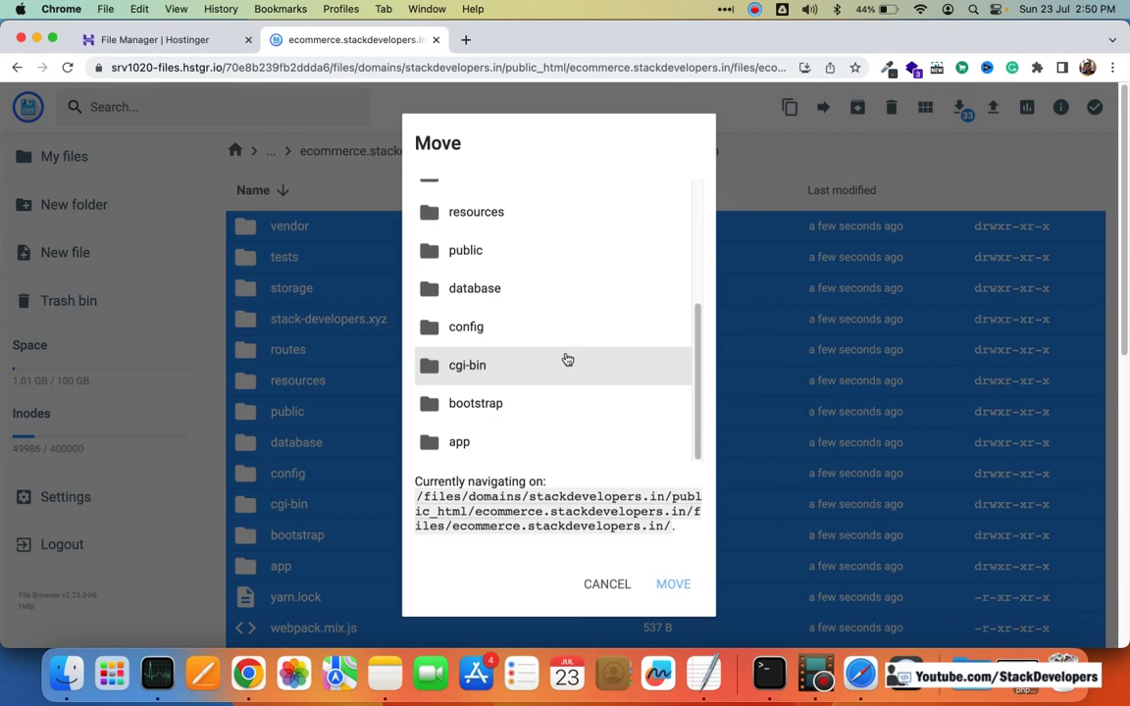
pyautogui.scroll(5, 574, 413)
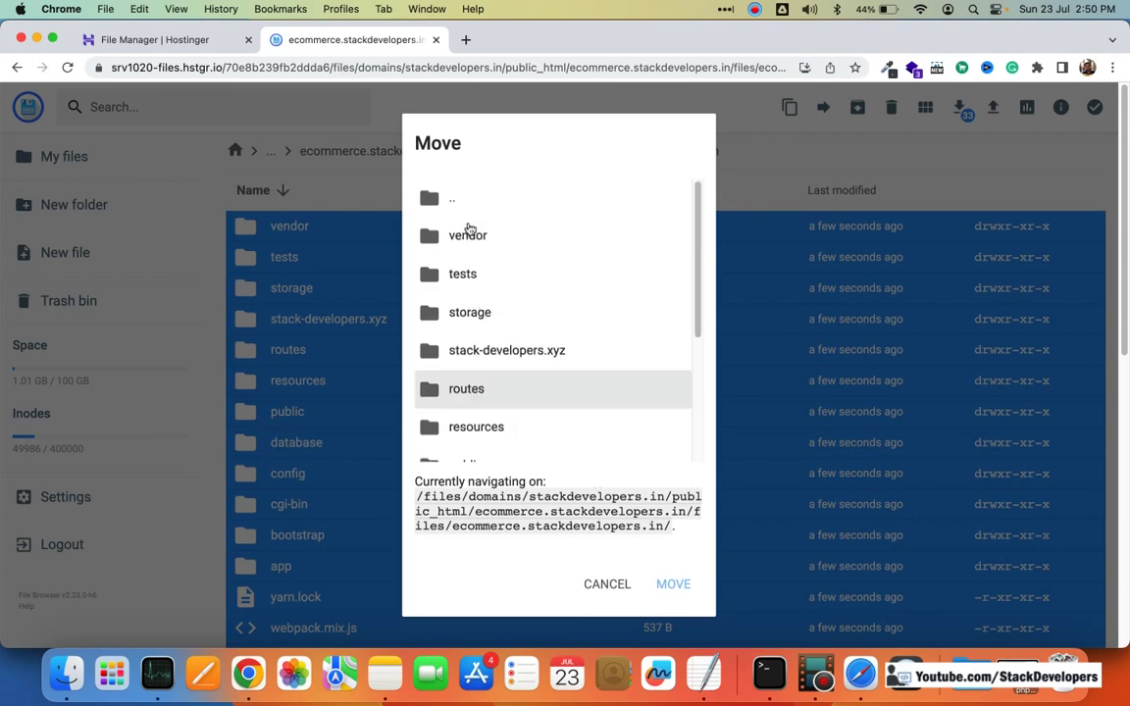
pyautogui.click(460, 205)
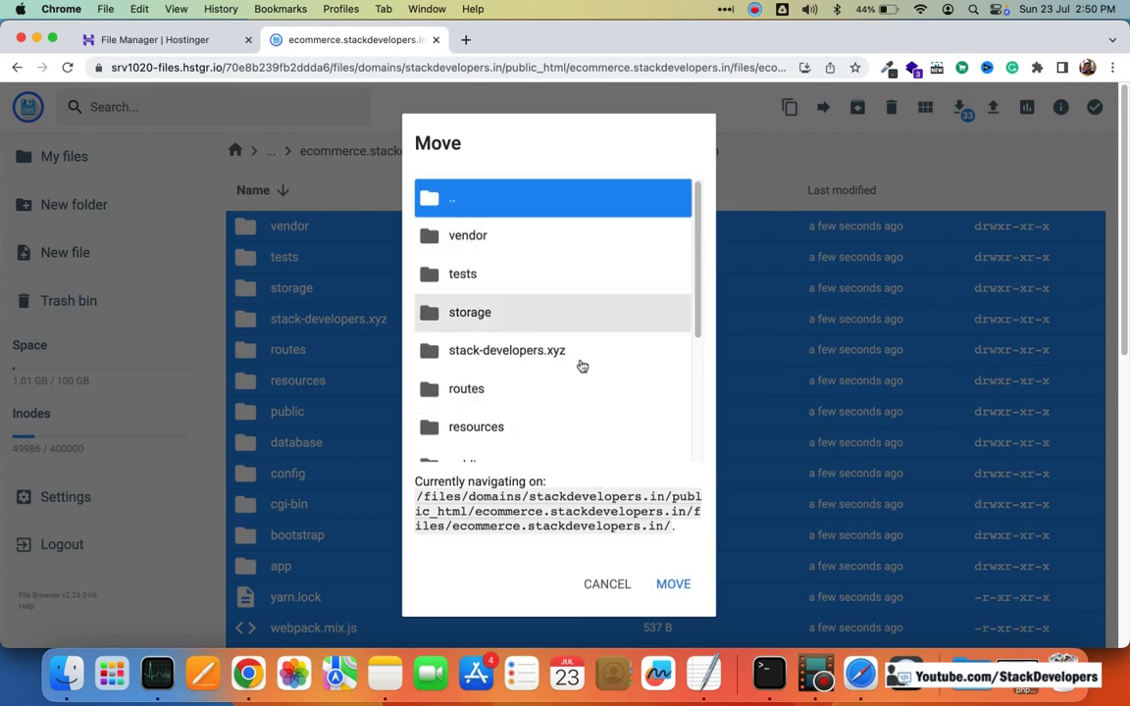
pyautogui.scroll(-5, 586, 396)
pyautogui.scroll(5, 585, 396)
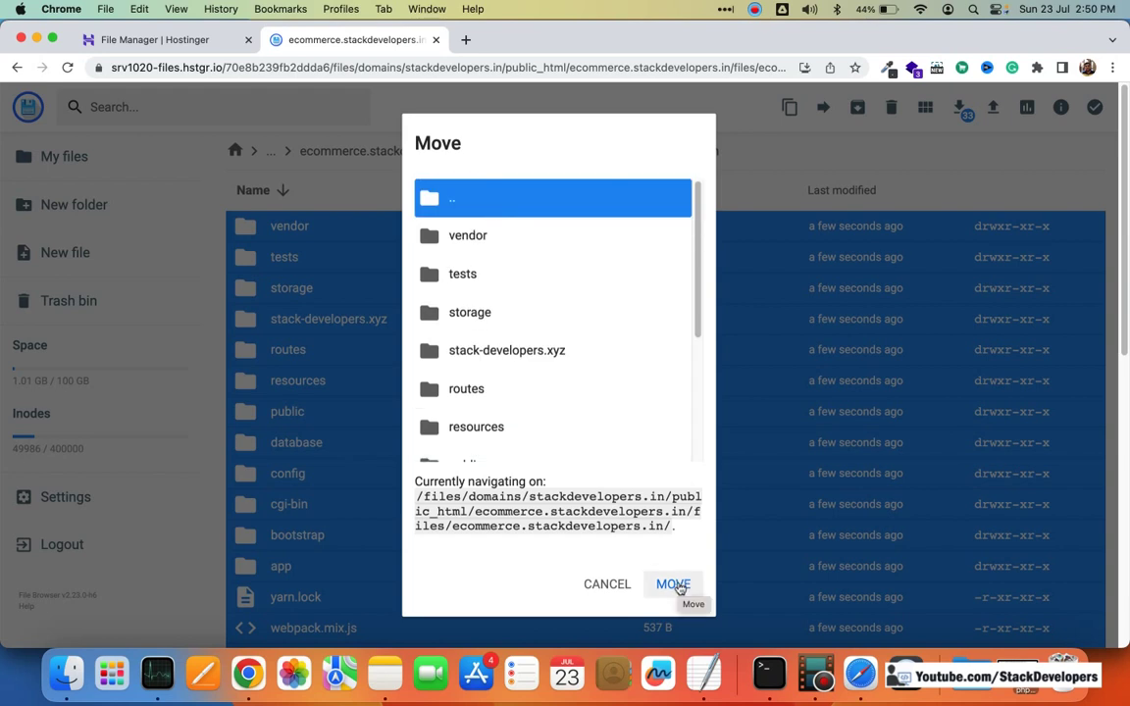
pyautogui.scroll(-4, 620, 444)
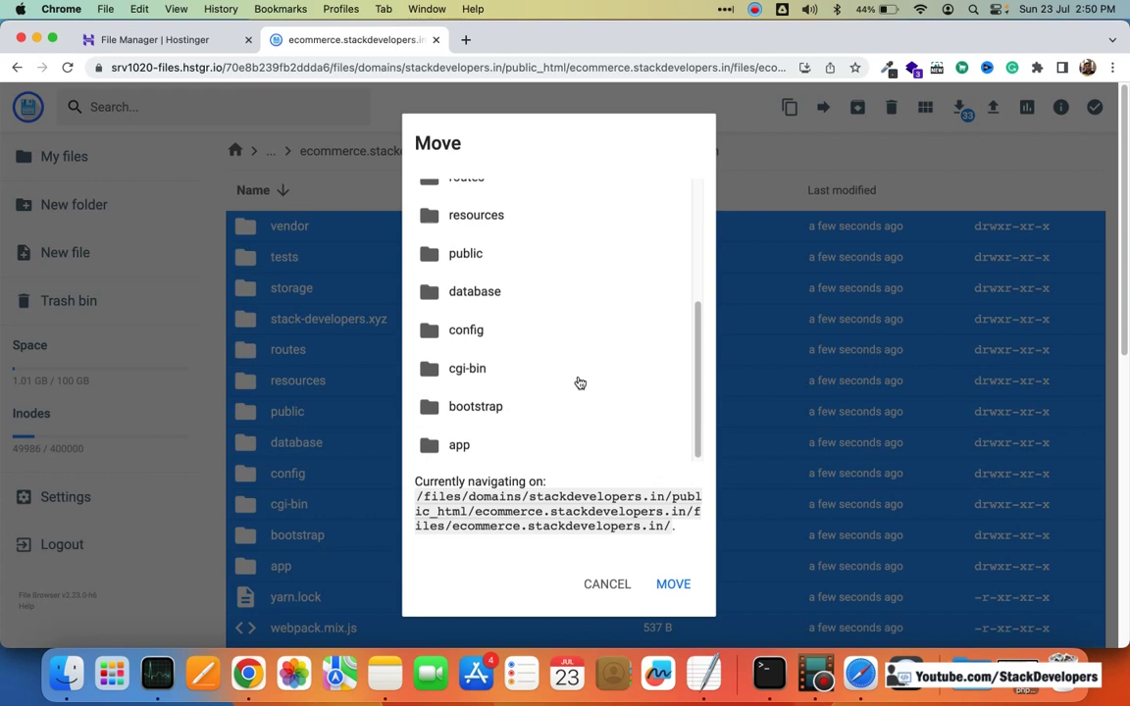
pyautogui.scroll(4, 579, 383)
pyautogui.click(670, 585)
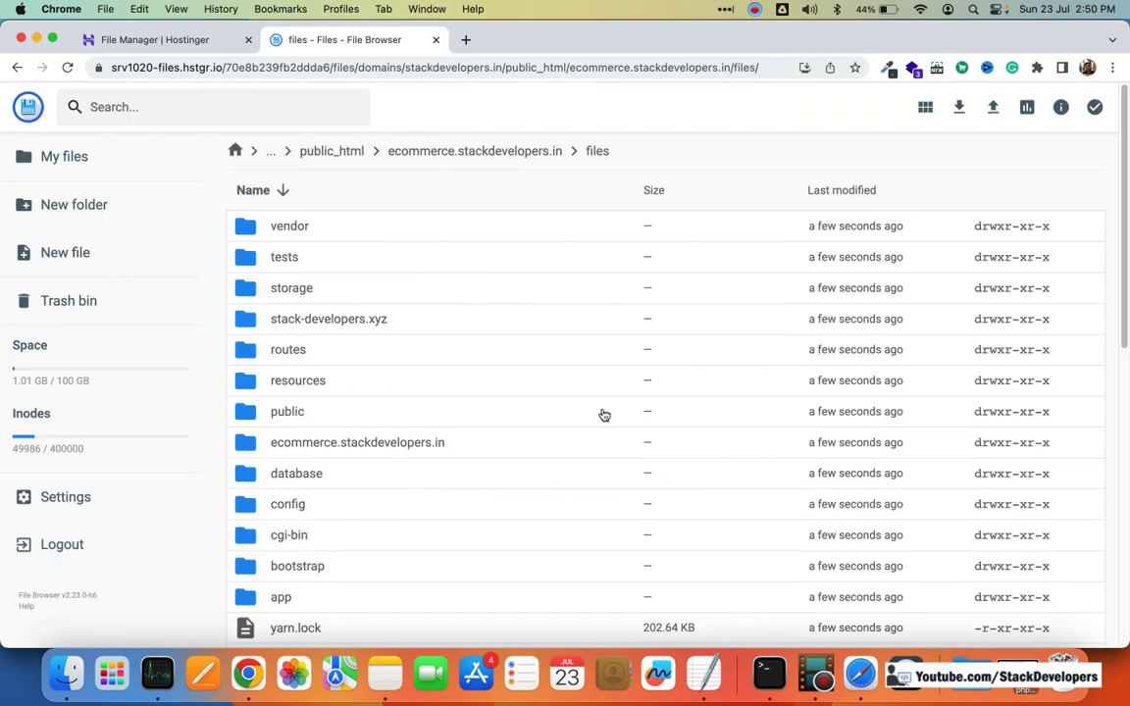
pyautogui.press('super+bracketleft')
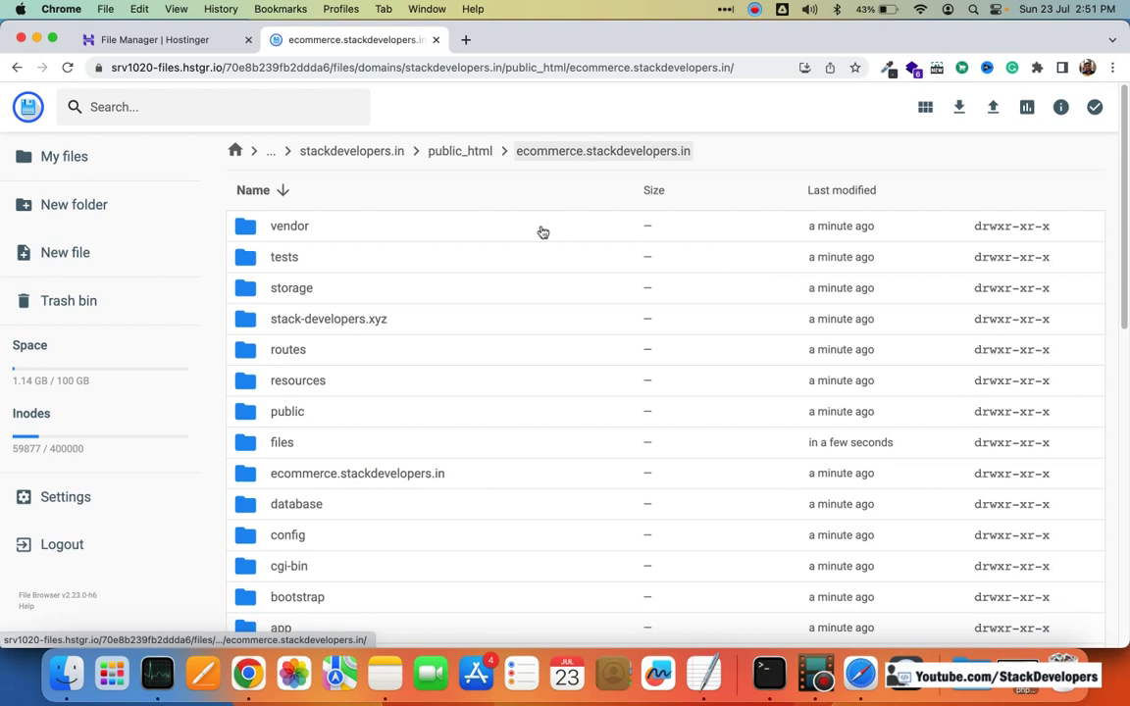
# Verify the nested ecommerce.stackdevelopers.in folder is empty and delete it.
pyautogui.scroll(-3, 466, 295)
pyautogui.scroll(3, 459, 152)
pyautogui.click(466, 149)
pyautogui.click(256, 473)
pyautogui.scroll(-5, 478, 398)
pyautogui.scroll(5, 482, 402)
pyautogui.scroll(-5, 520, 433)
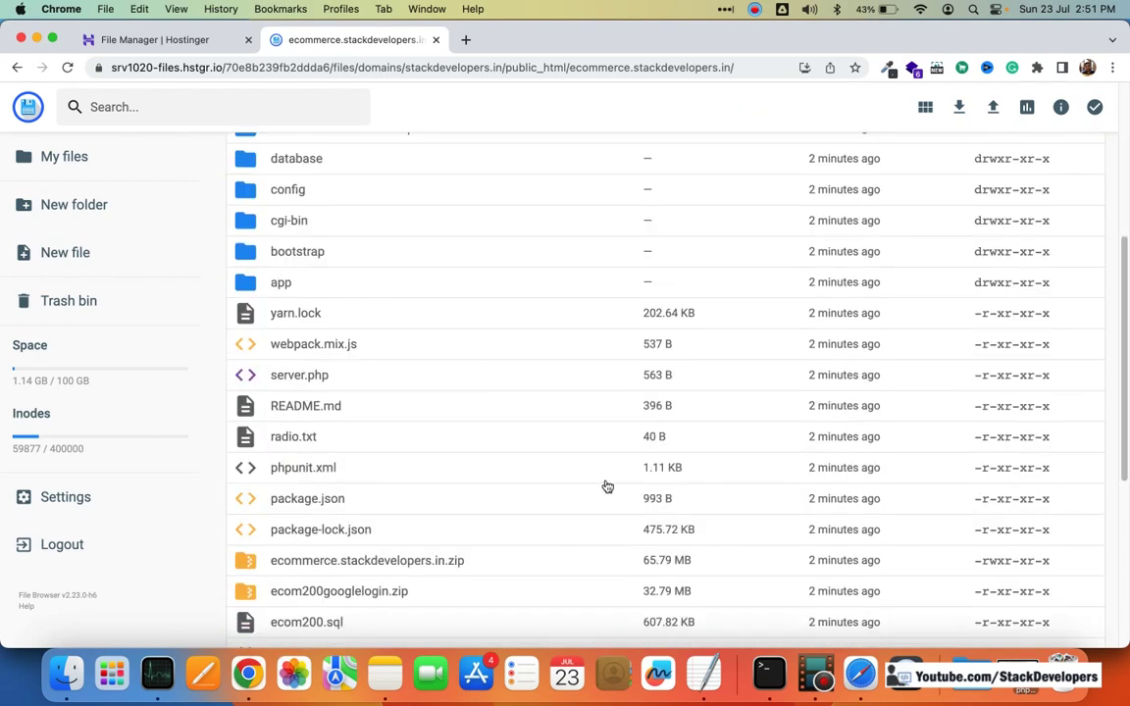
pyautogui.scroll(5, 520, 432)
pyautogui.doubleClick(260, 473)
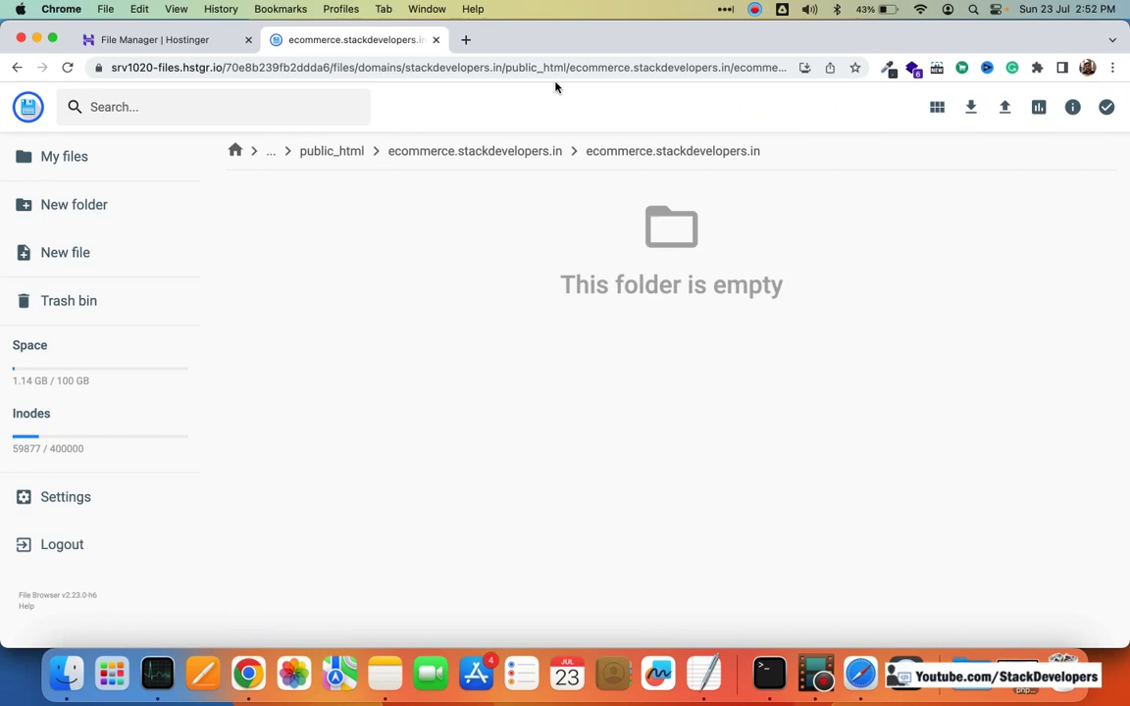
pyautogui.click(559, 150)
pyautogui.click(397, 473)
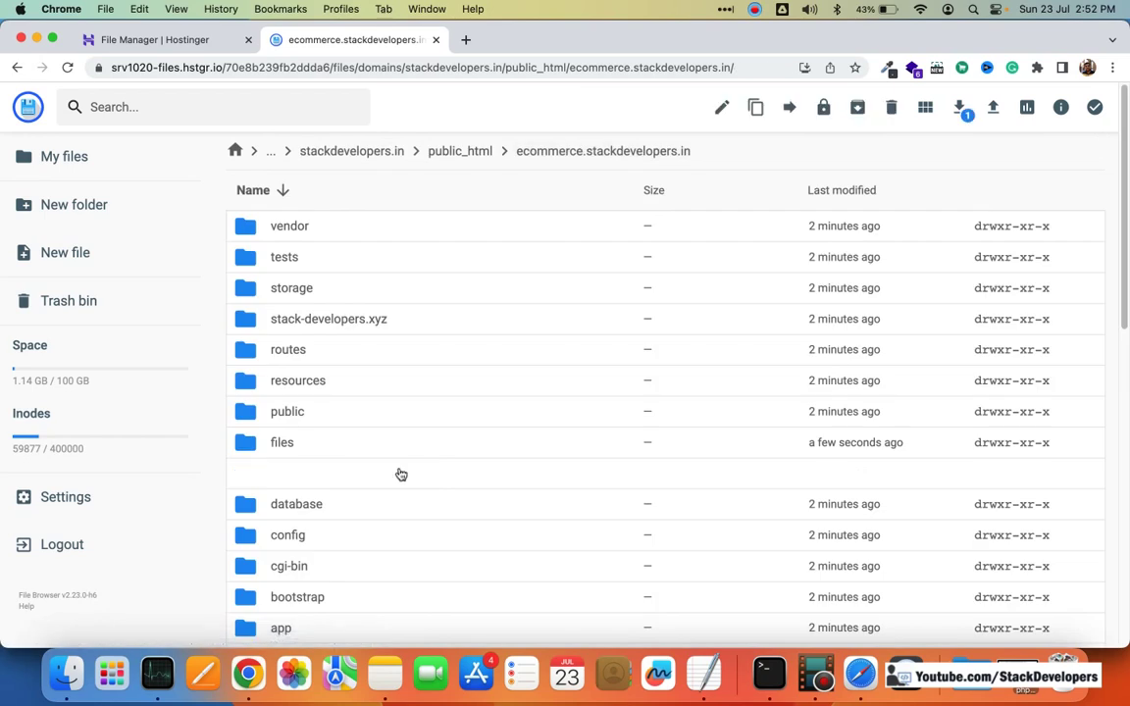
pyautogui.click(890, 107)
pyautogui.click(660, 397)
# Verify the 'files' folder is empty and delete it, then review the remaining site files.
pyautogui.doubleClick(284, 442)
pyautogui.click(475, 151)
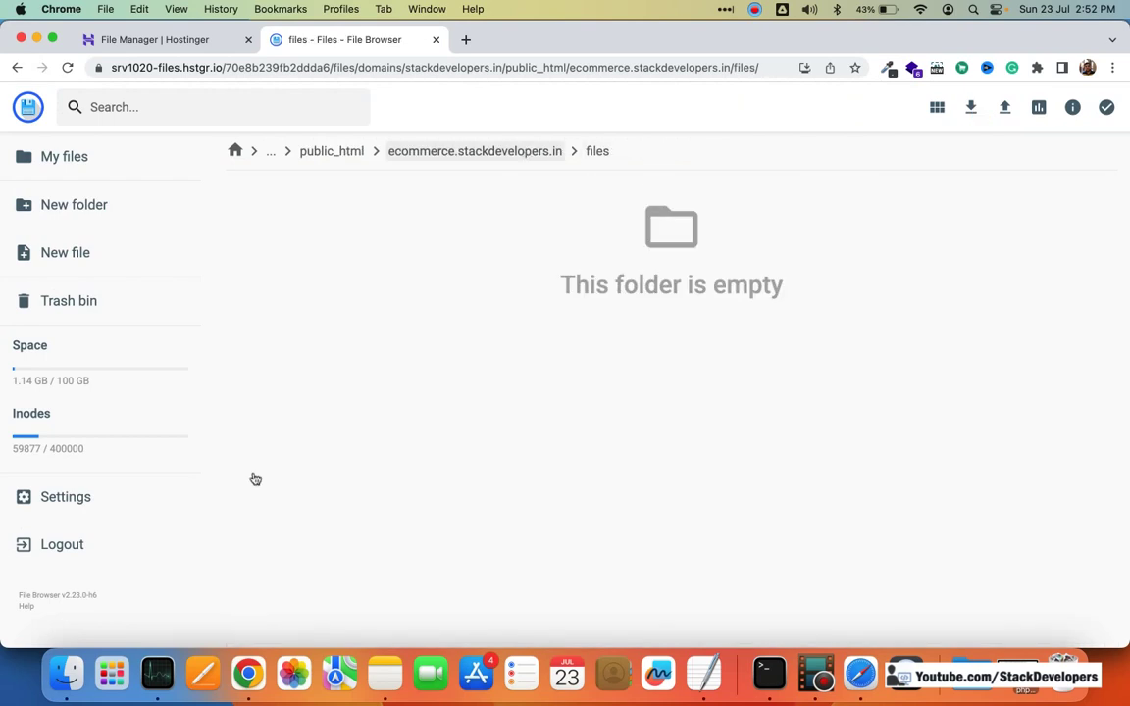
pyautogui.click(335, 438)
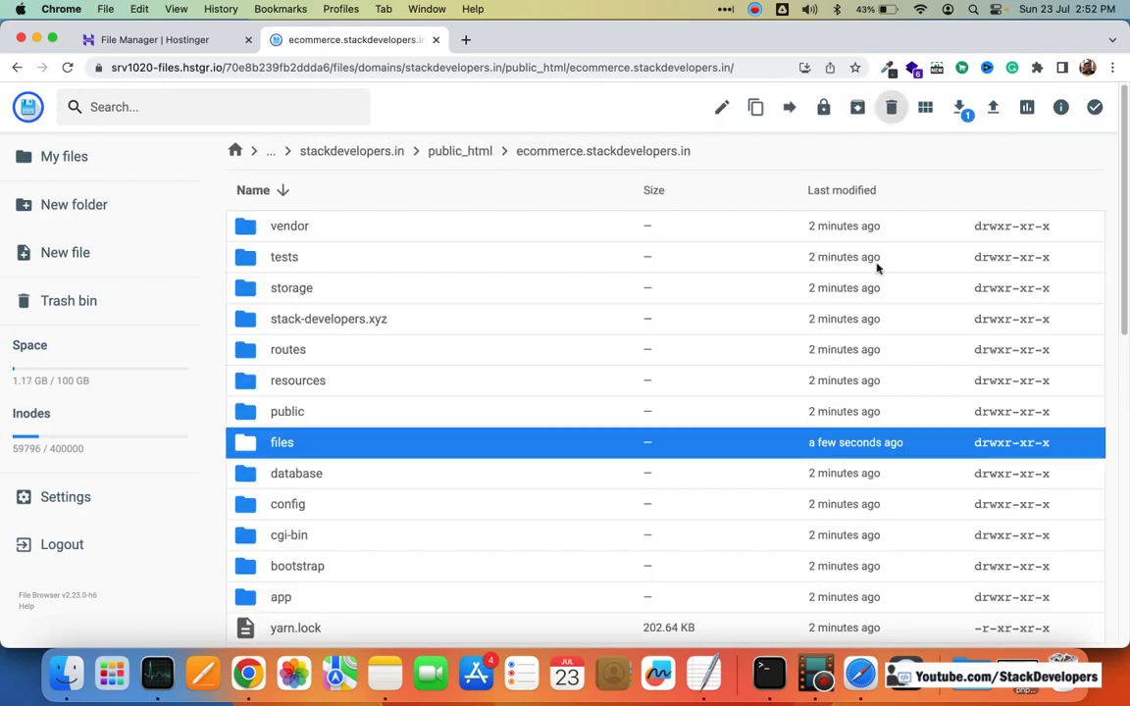
pyautogui.click(891, 106)
pyautogui.click(667, 399)
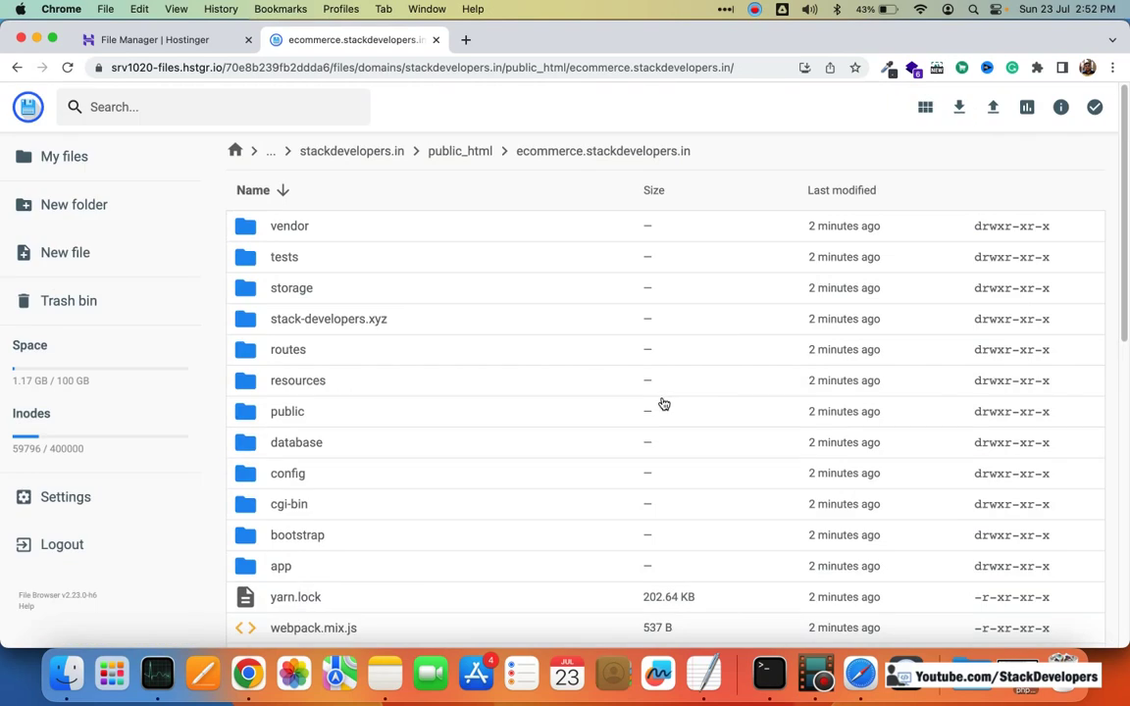
pyautogui.scroll(-10, 662, 403)
pyautogui.scroll(10, 663, 403)
pyautogui.scroll(-10, 661, 406)
pyautogui.scroll(6, 661, 406)
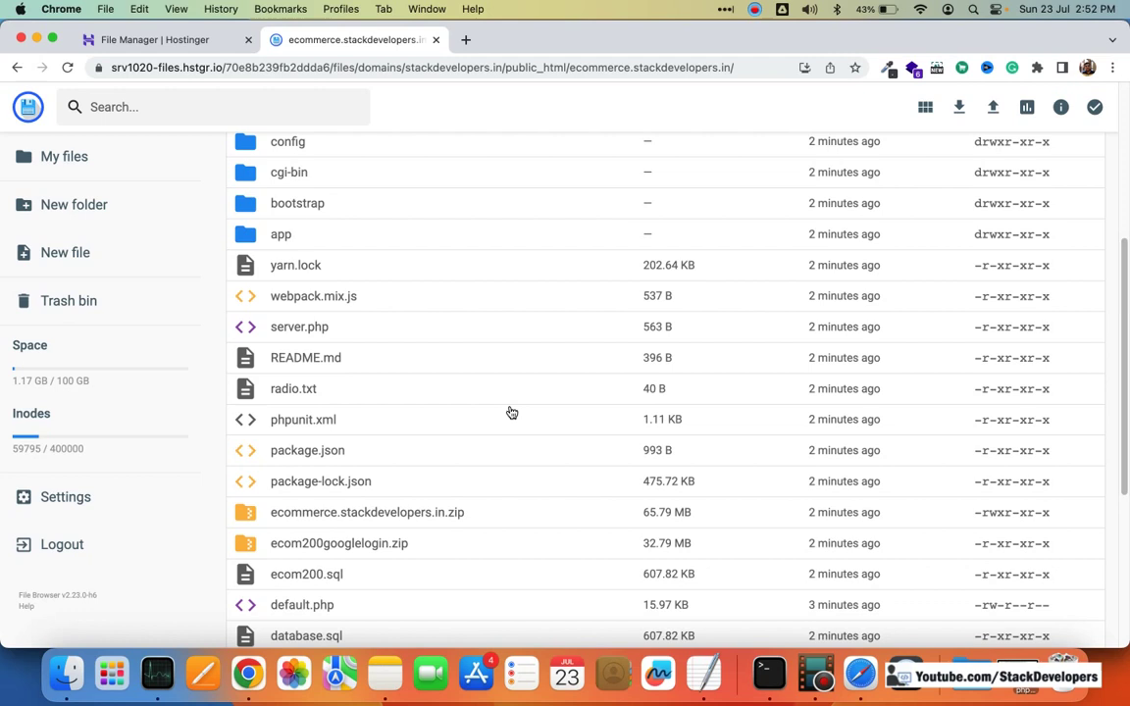
pyautogui.scroll(-3, 512, 410)
pyautogui.scroll(-3, 512, 410)
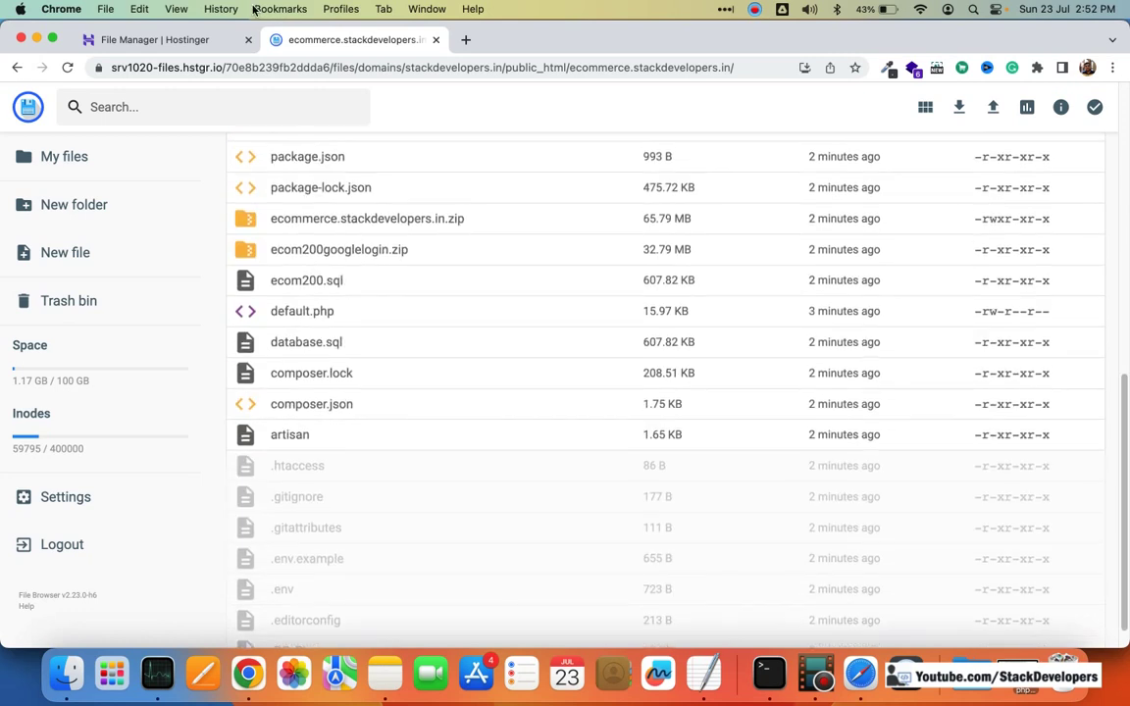
pyautogui.scroll(8, 512, 410)
# Go from the file manager to hPanel's MySQL database management page.
pyautogui.click(217, 39)
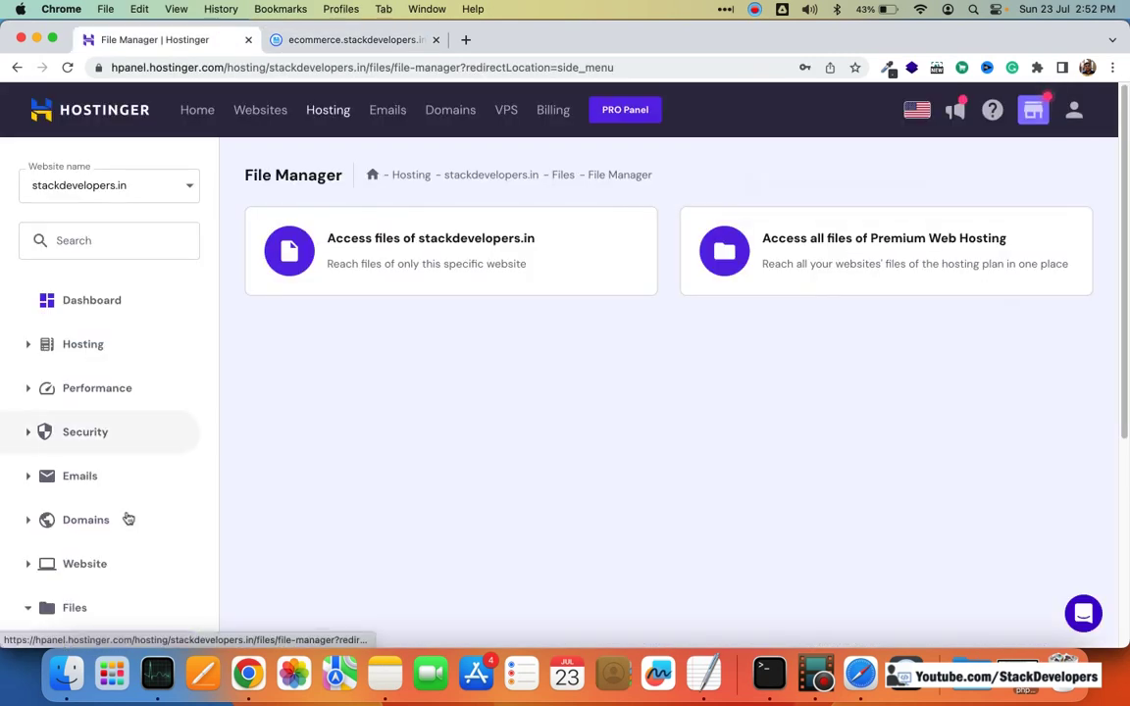
pyautogui.scroll(-3, 132, 507)
pyautogui.scroll(-1, 33, 514)
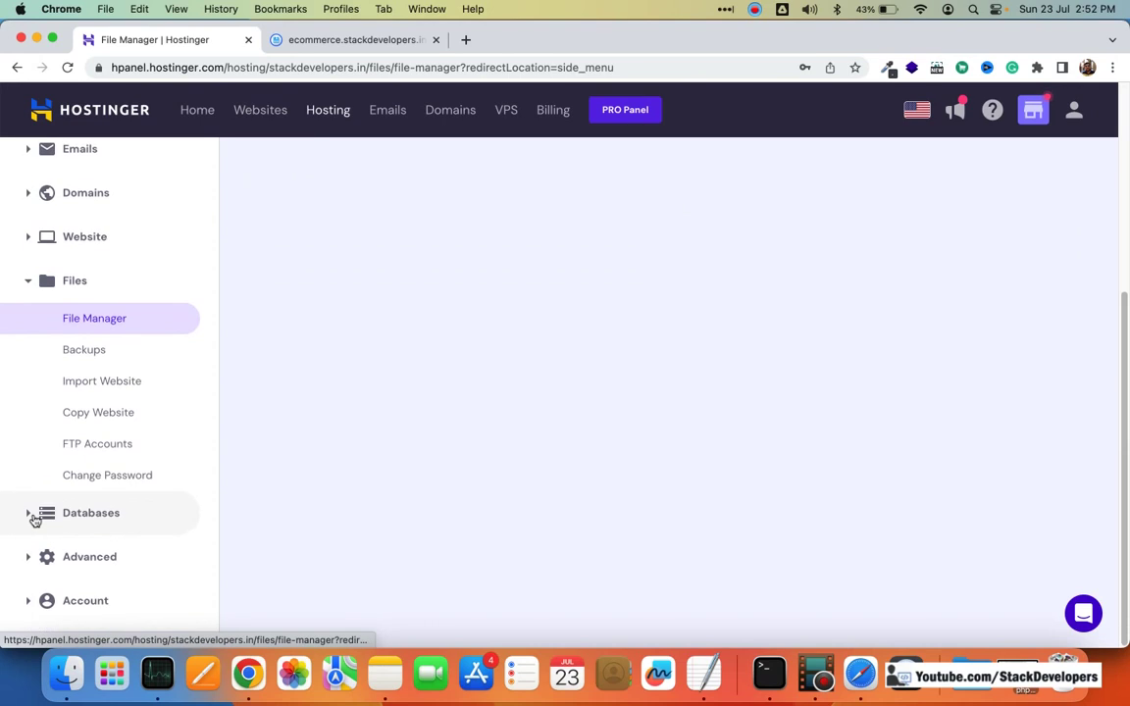
pyautogui.click(32, 514)
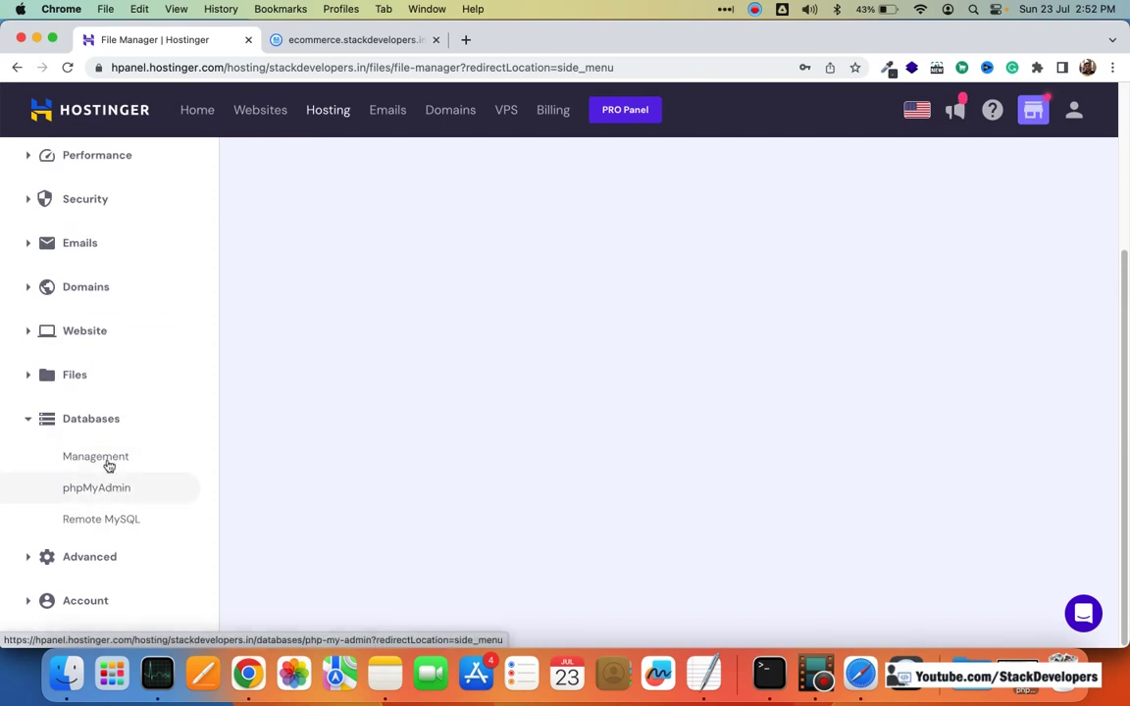
pyautogui.click(102, 459)
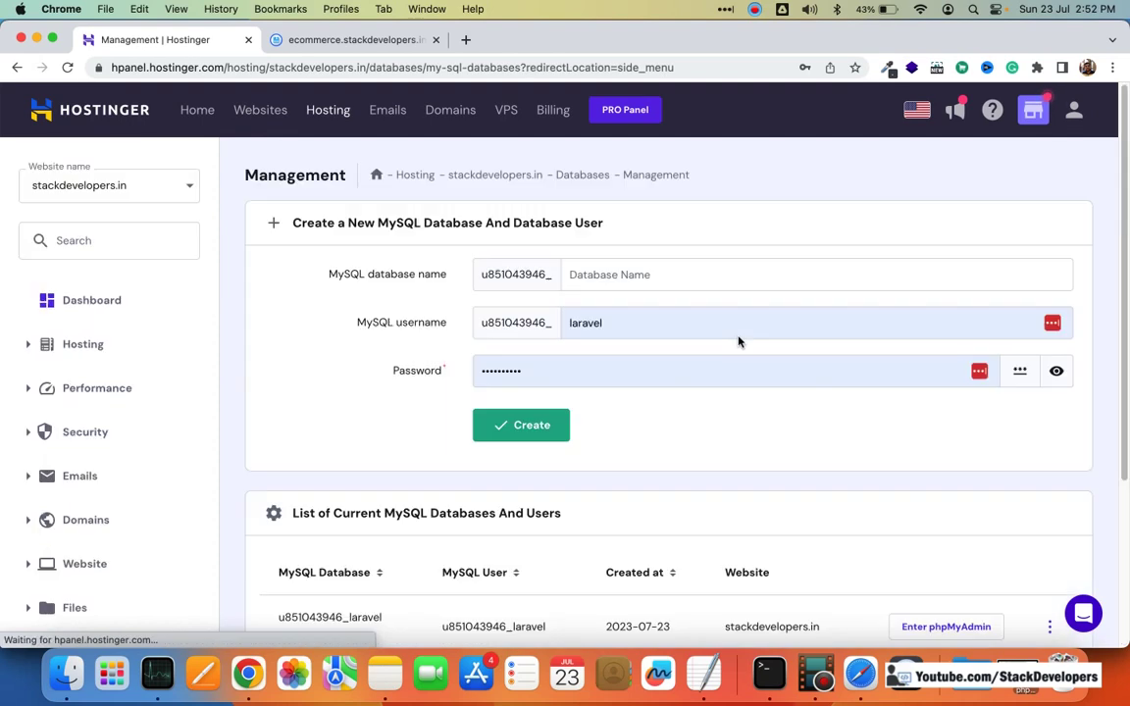
pyautogui.scroll(-3, 680, 282)
pyautogui.scroll(3, 685, 294)
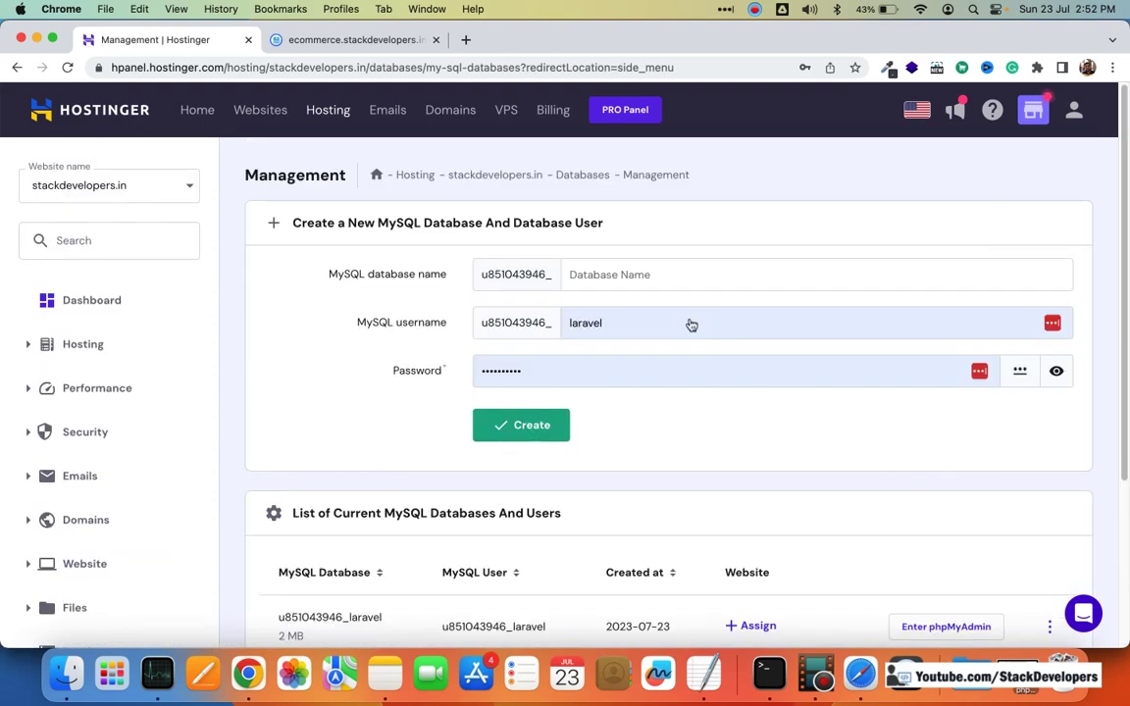
pyautogui.scroll(-5, 689, 323)
pyautogui.scroll(5, 677, 309)
# Create database and user both named ecommerce, with a new password.
pyautogui.click(657, 273)
pyautogui.write('ecommerce')
pyautogui.doubleClick(595, 320)
pyautogui.click(453, 370)
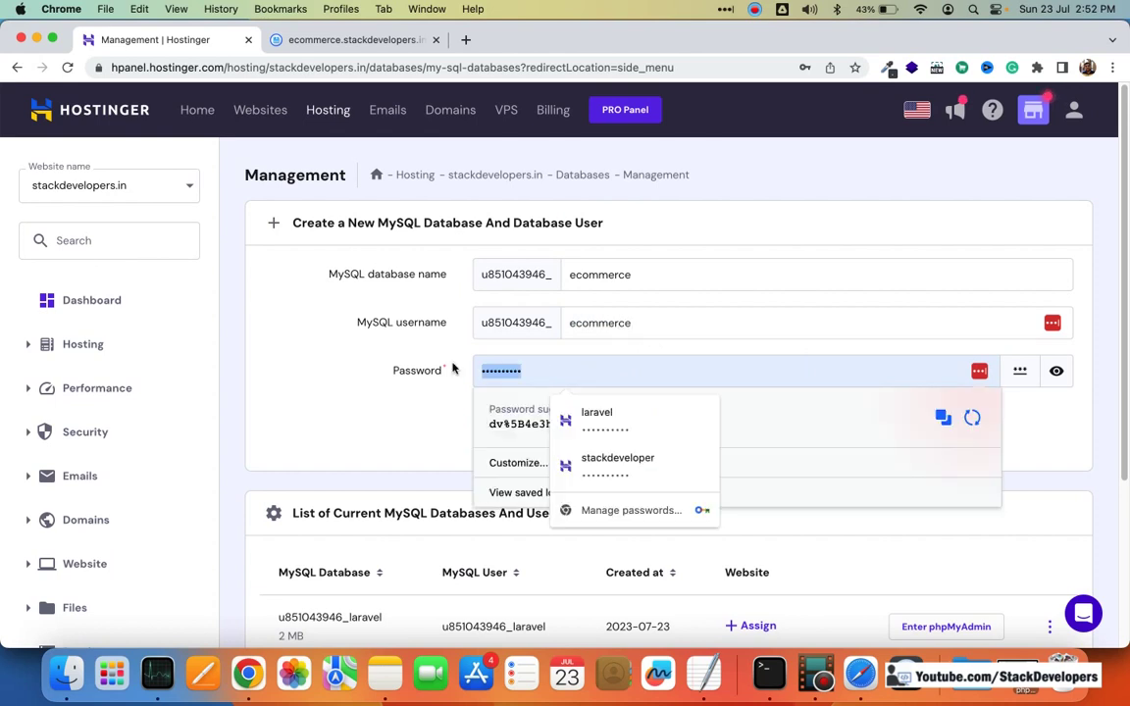
pyautogui.press('super+a')
pyautogui.press('BackSpace')
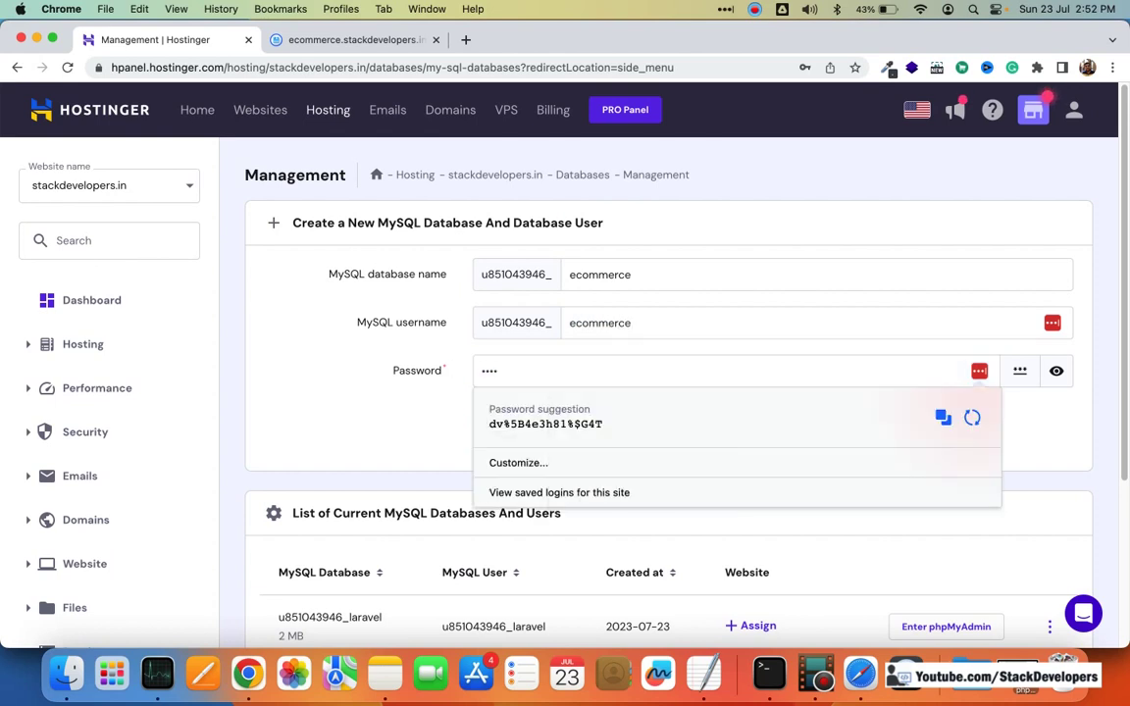
pyautogui.click(533, 426)
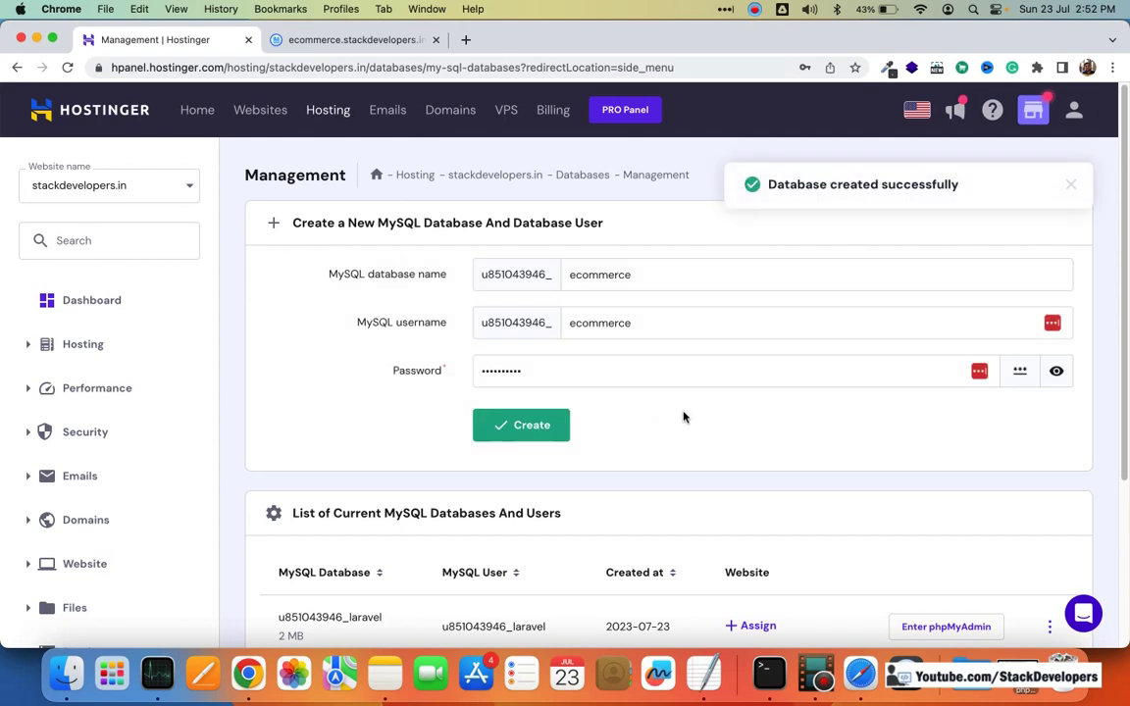
pyautogui.scroll(-5, 681, 416)
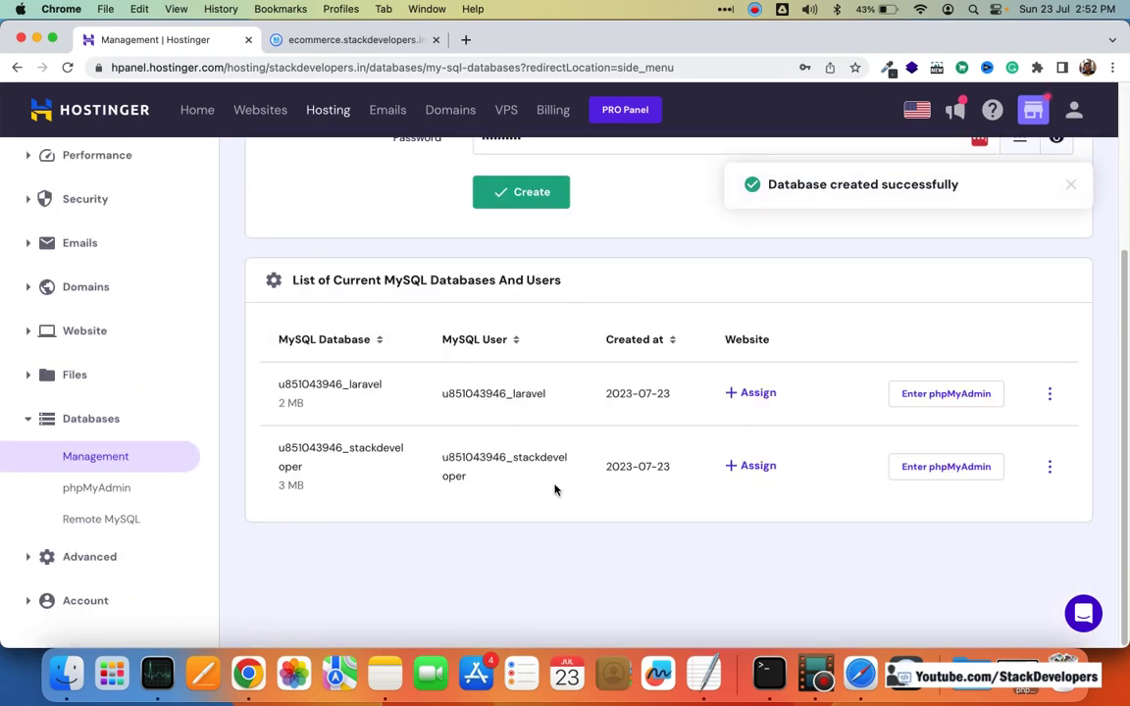
pyautogui.scroll(-1, 831, 530)
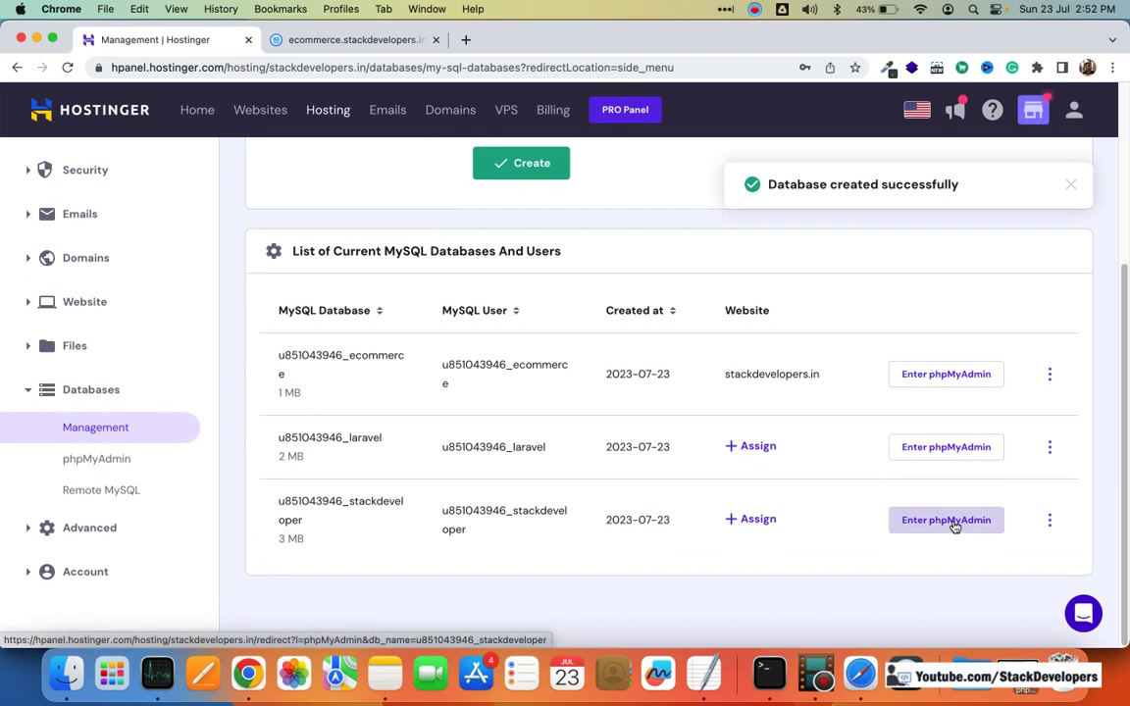
# Open phpMyAdmin's Import page for u851043946_ecommerce and bring up the file picker.
pyautogui.click(946, 374)
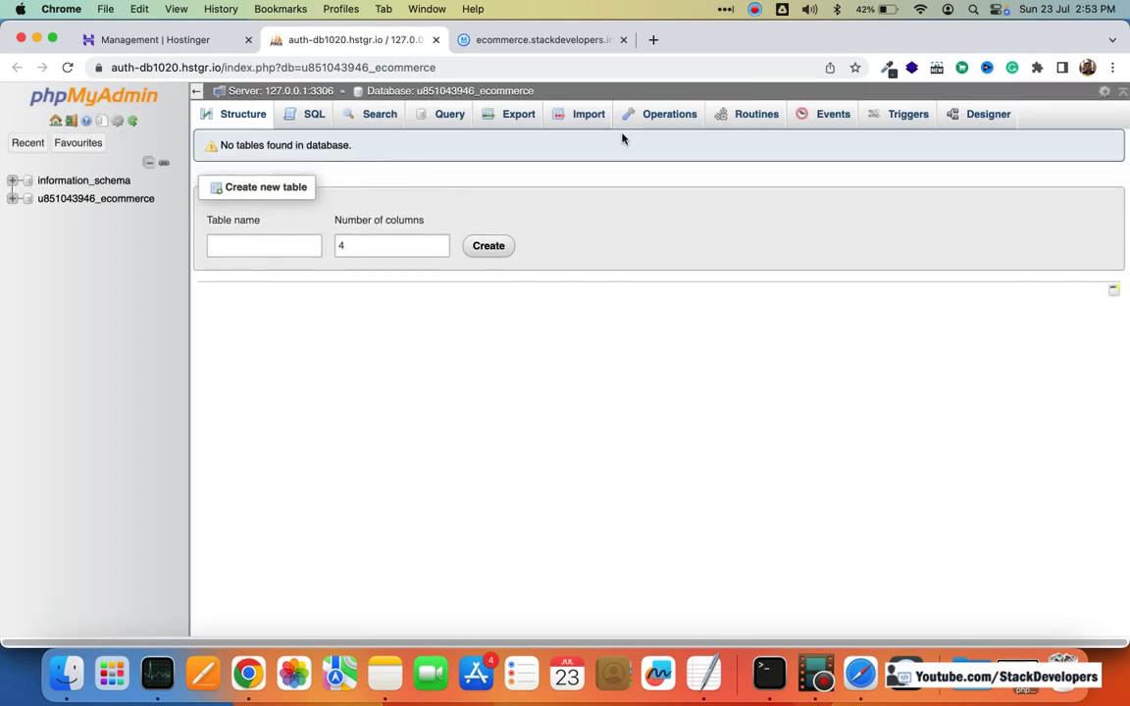
pyautogui.click(585, 116)
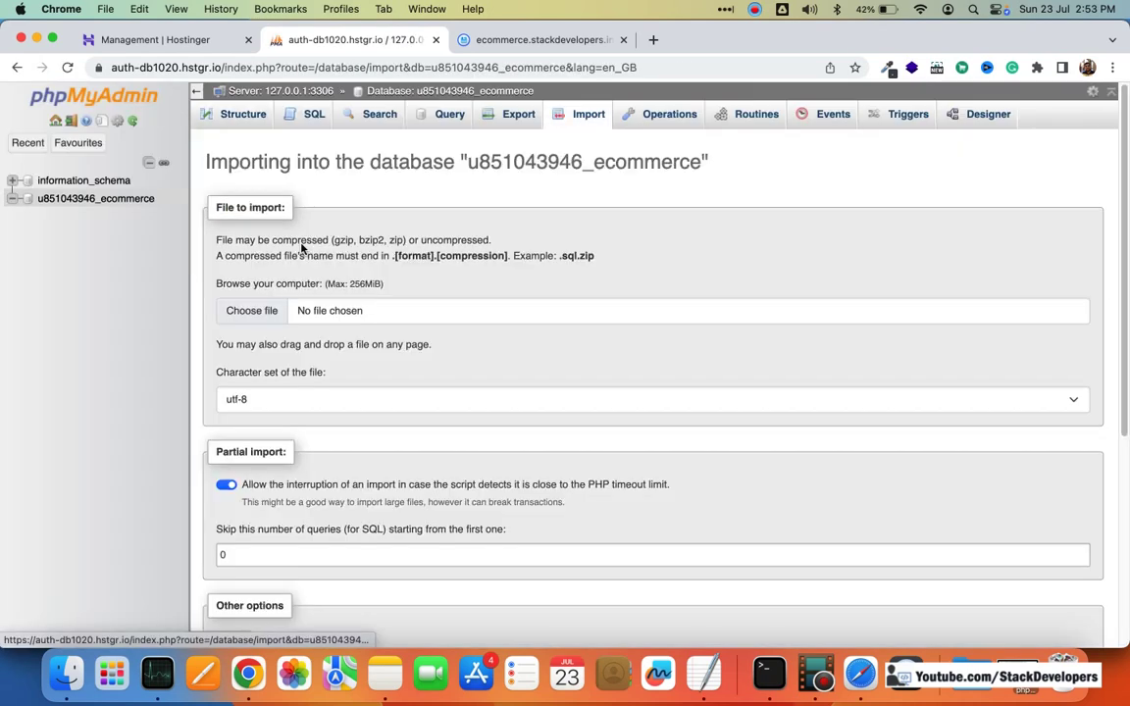
pyautogui.click(267, 313)
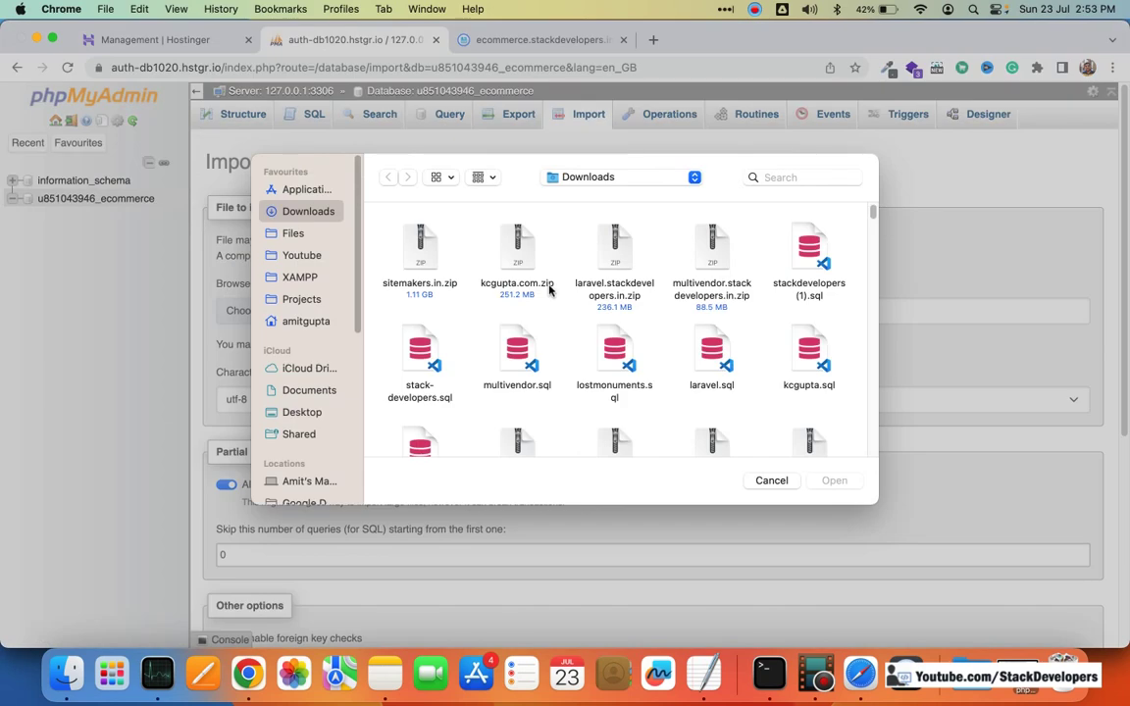
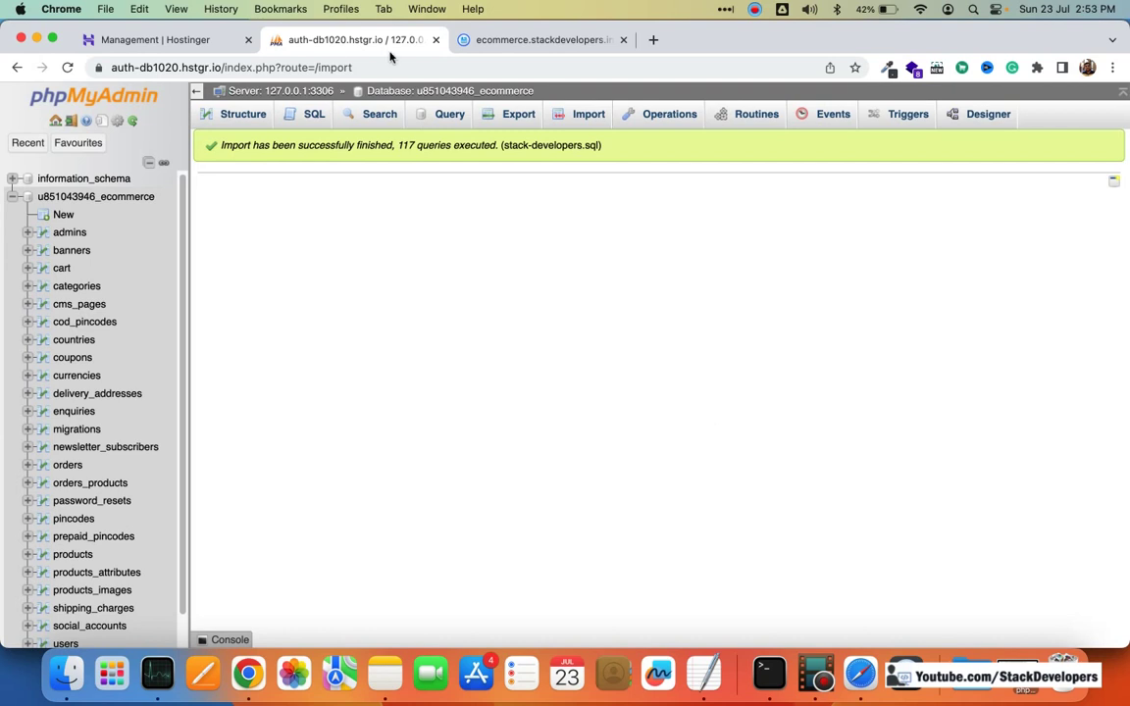
# Check hPanel's MySQL database list, where the ecommerce database now shows 3 MB.
pyautogui.click(196, 41)
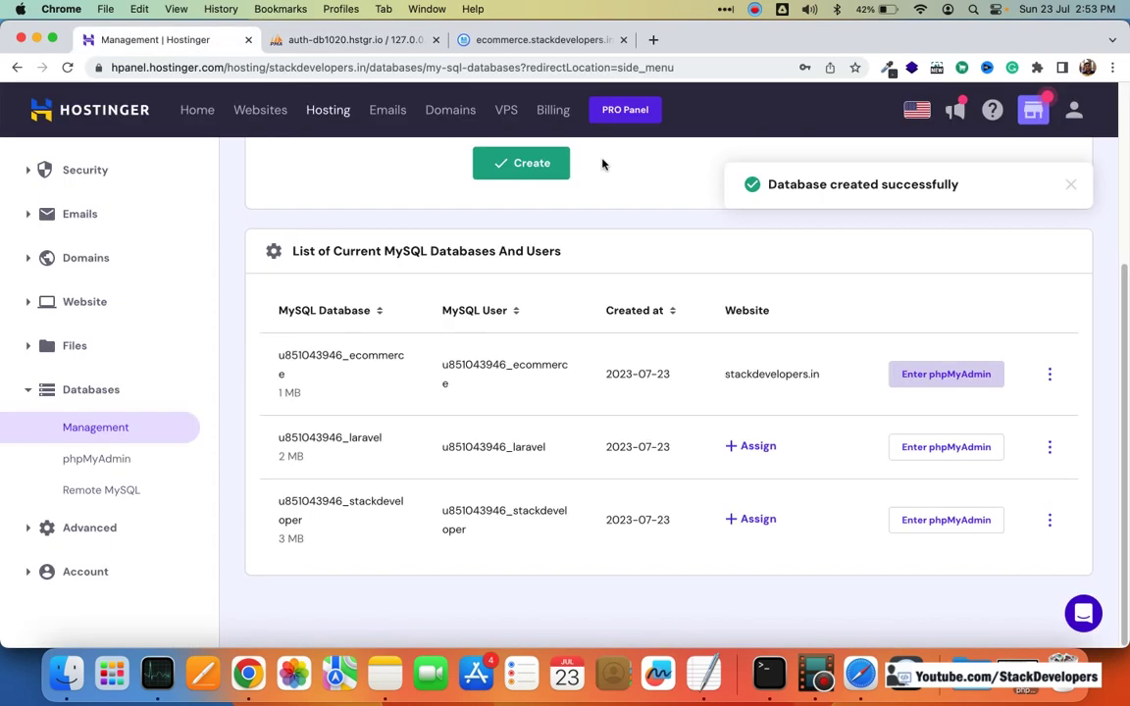
pyautogui.scroll(3, 721, 263)
pyautogui.scroll(-3, 721, 263)
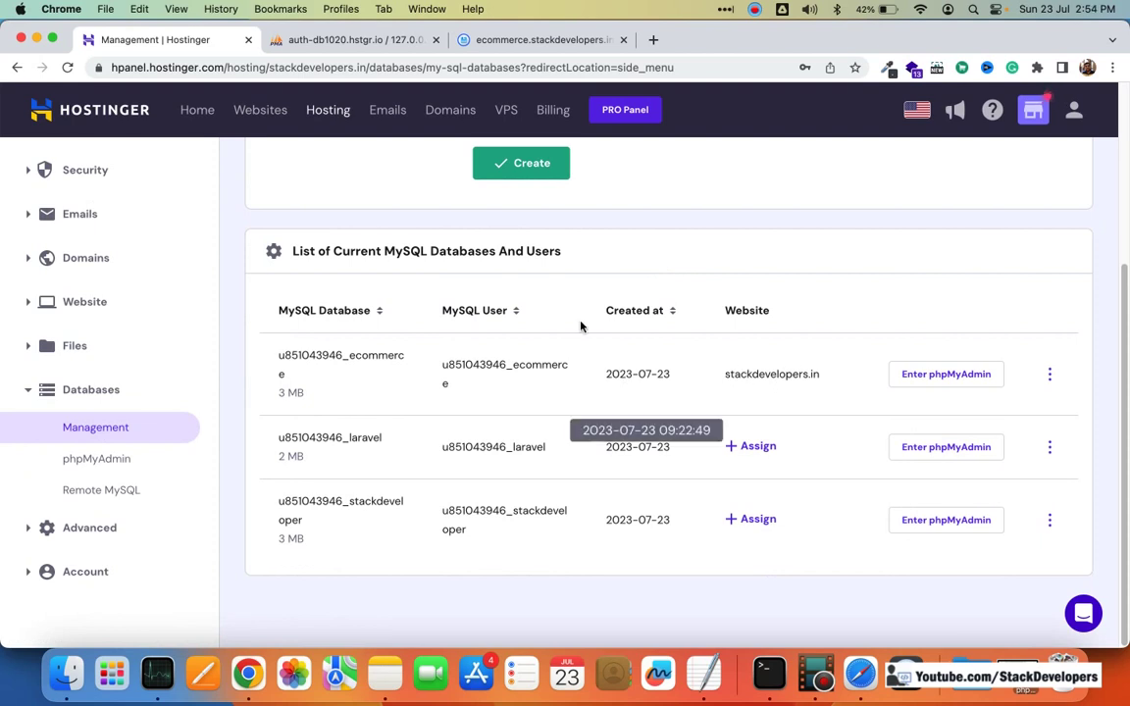
pyautogui.click(514, 40)
# Open the site's .env file in the editor.
pyautogui.scroll(-5, 428, 326)
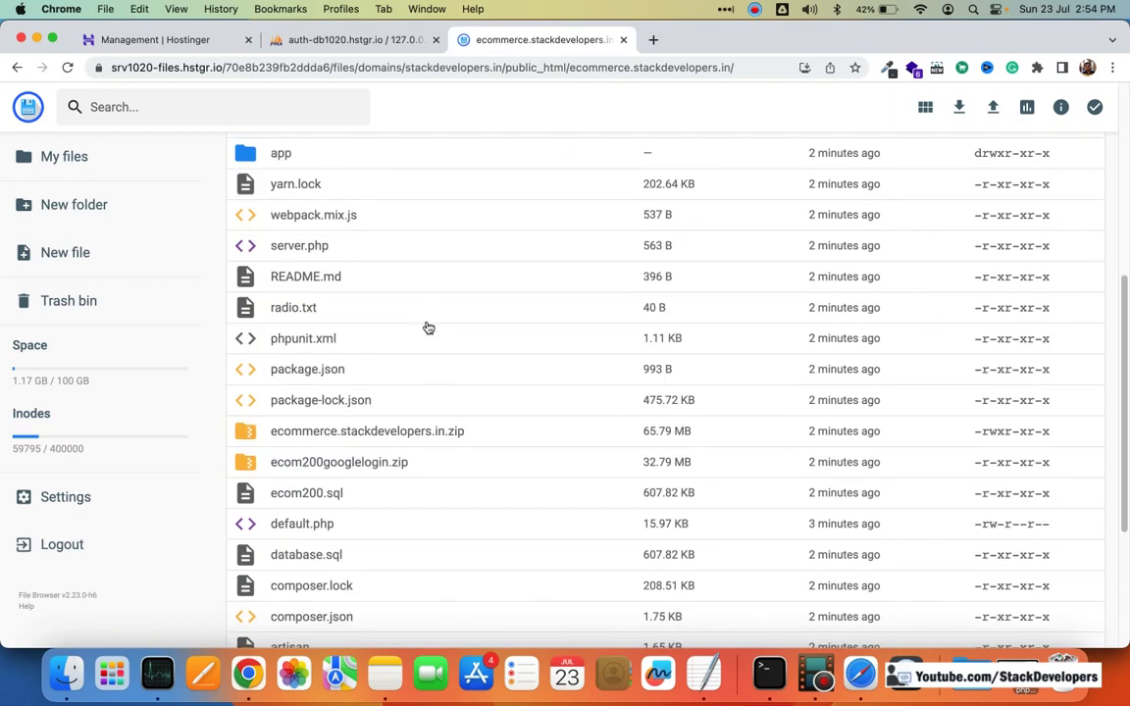
pyautogui.scroll(-3, 428, 327)
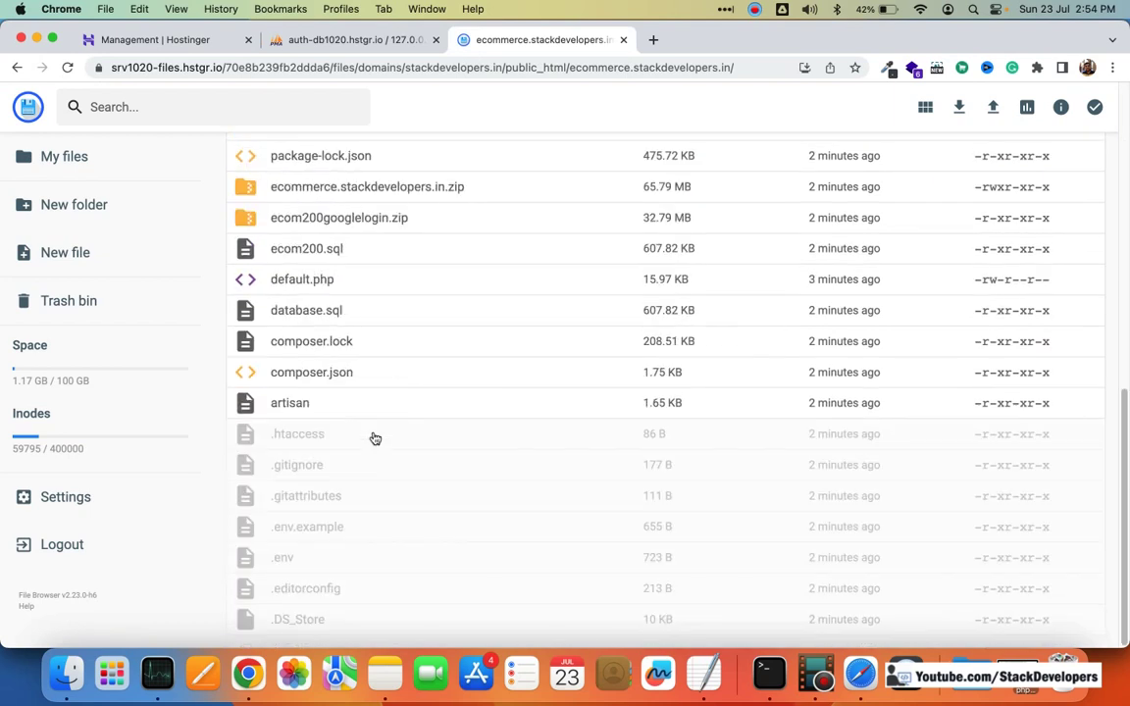
pyautogui.click(357, 557)
pyautogui.rightClick(359, 559)
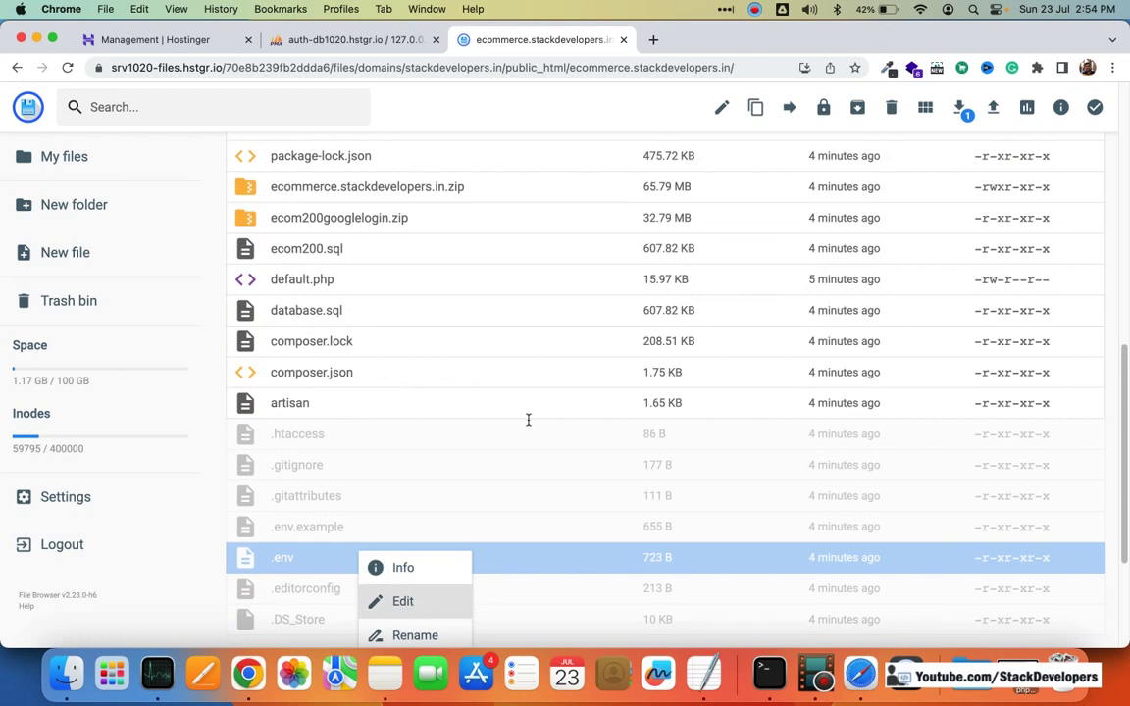
pyautogui.click(400, 603)
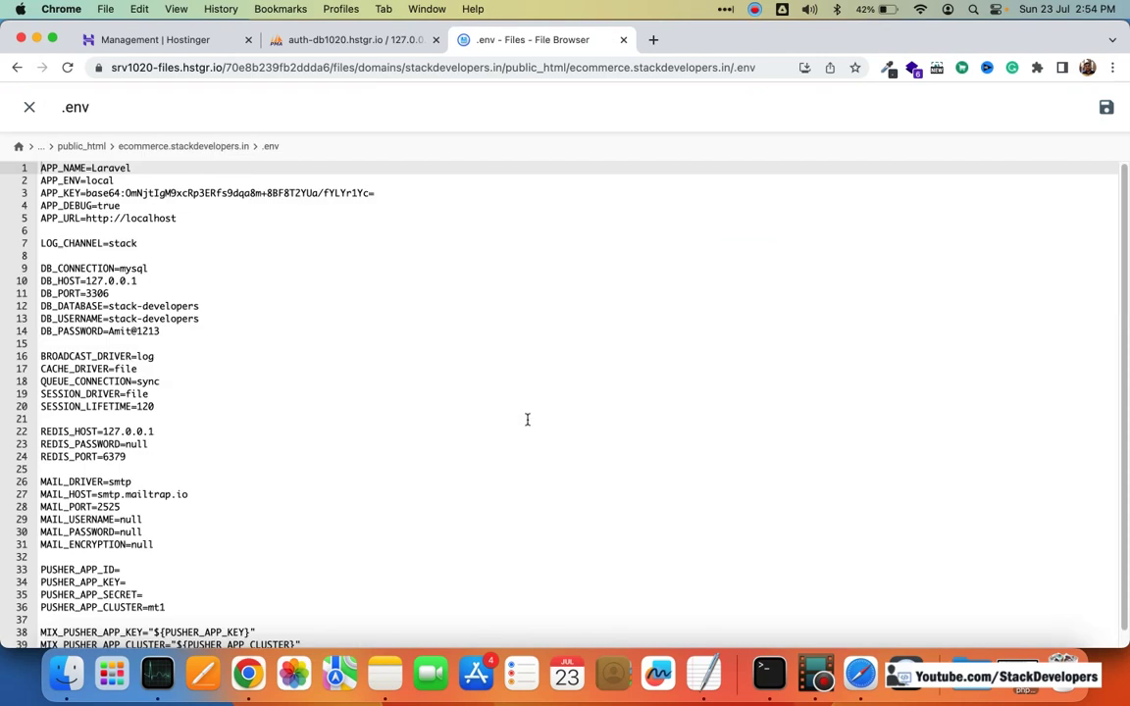
pyautogui.click(343, 39)
pyautogui.click(519, 39)
# Clear the old DB_PASSWORD, DB_USERNAME and stack-developers DB_DATABASE values in .env.
pyautogui.click(130, 333)
pyautogui.doubleClick(131, 333)
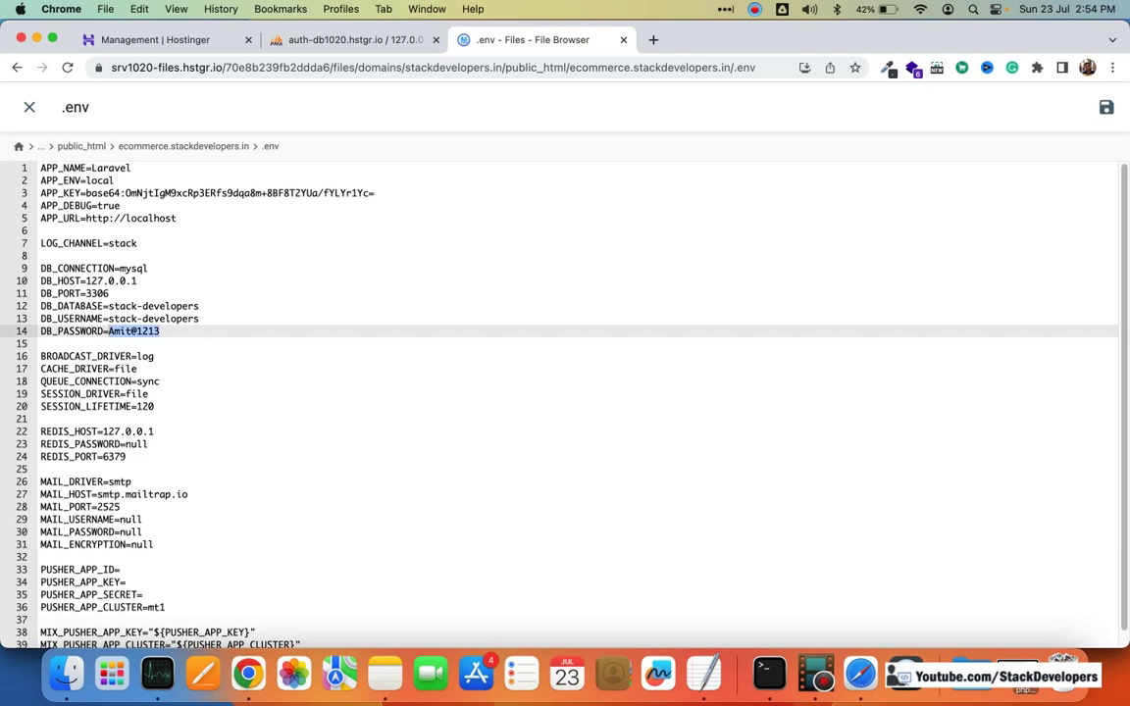
pyautogui.press('BackSpace')
pyautogui.click(211, 318)
pyautogui.hotkey('alt', 'shift', 'Left')
pyautogui.hotkey('alt', 'shift', 'Left')
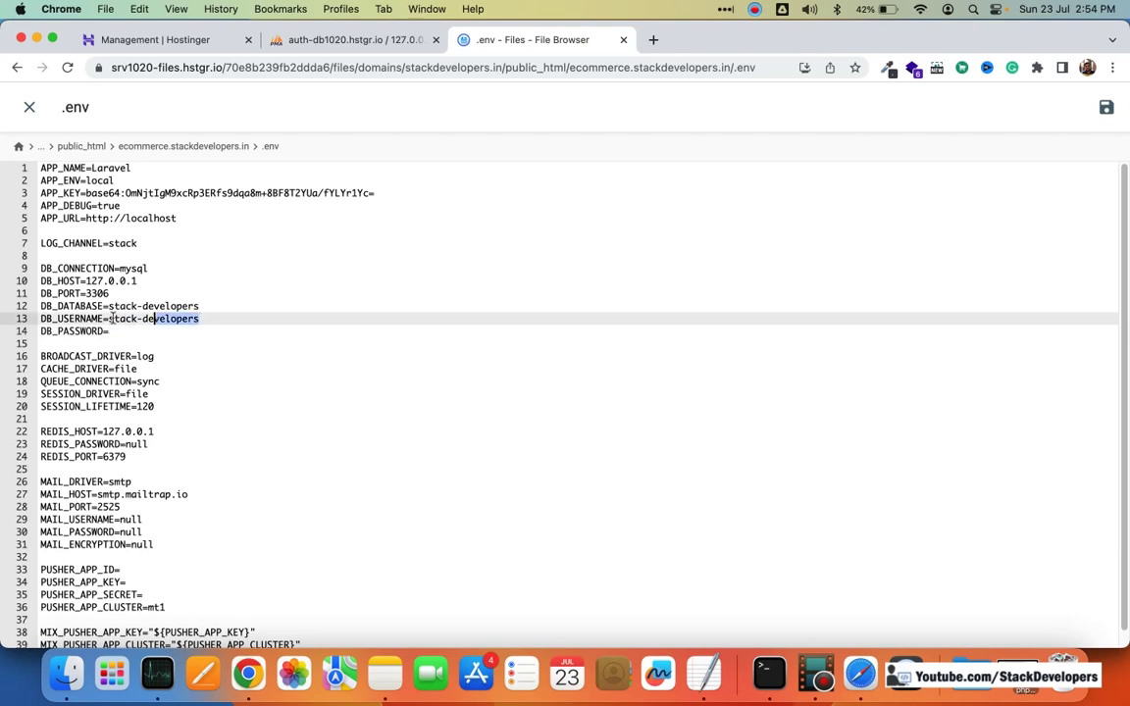
pyautogui.press('BackSpace')
pyautogui.moveTo(220, 305); pyautogui.dragTo(110, 306)
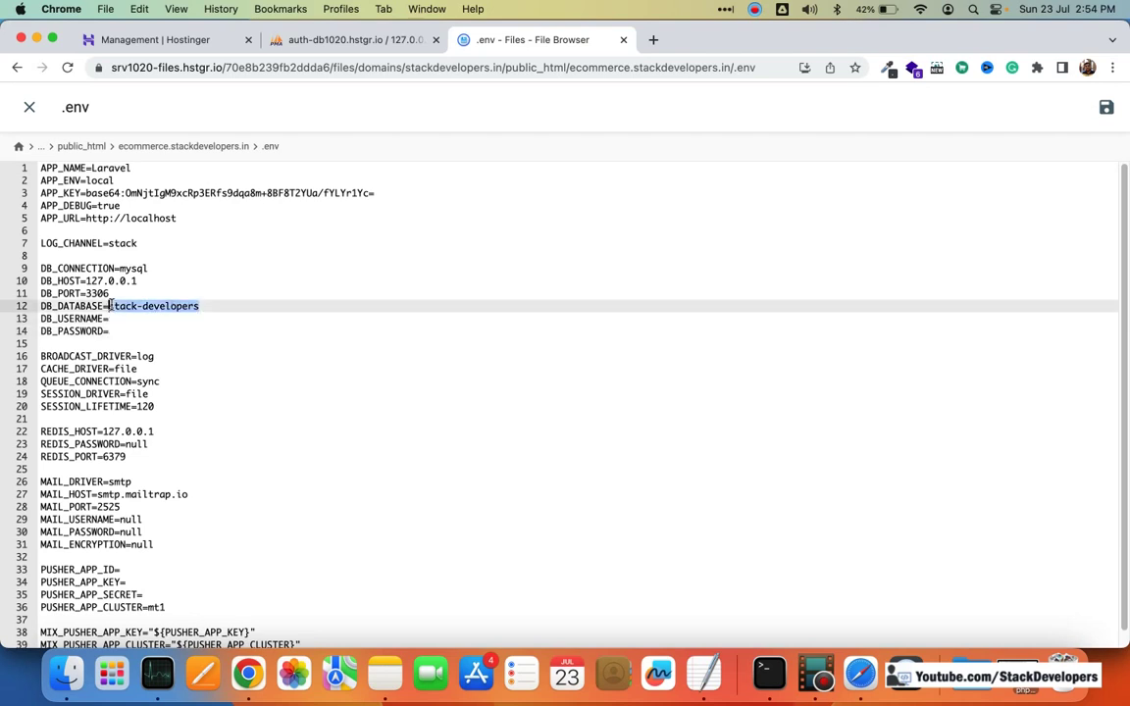
pyautogui.press('BackSpace')
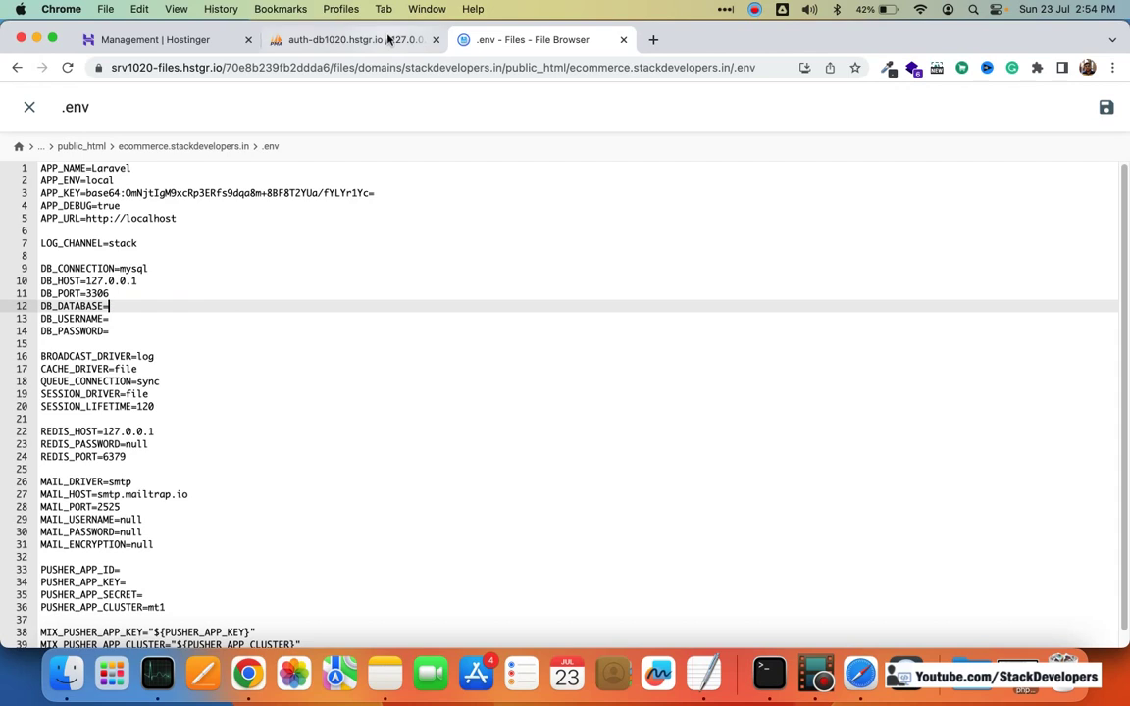
pyautogui.click(402, 38)
pyautogui.click(510, 40)
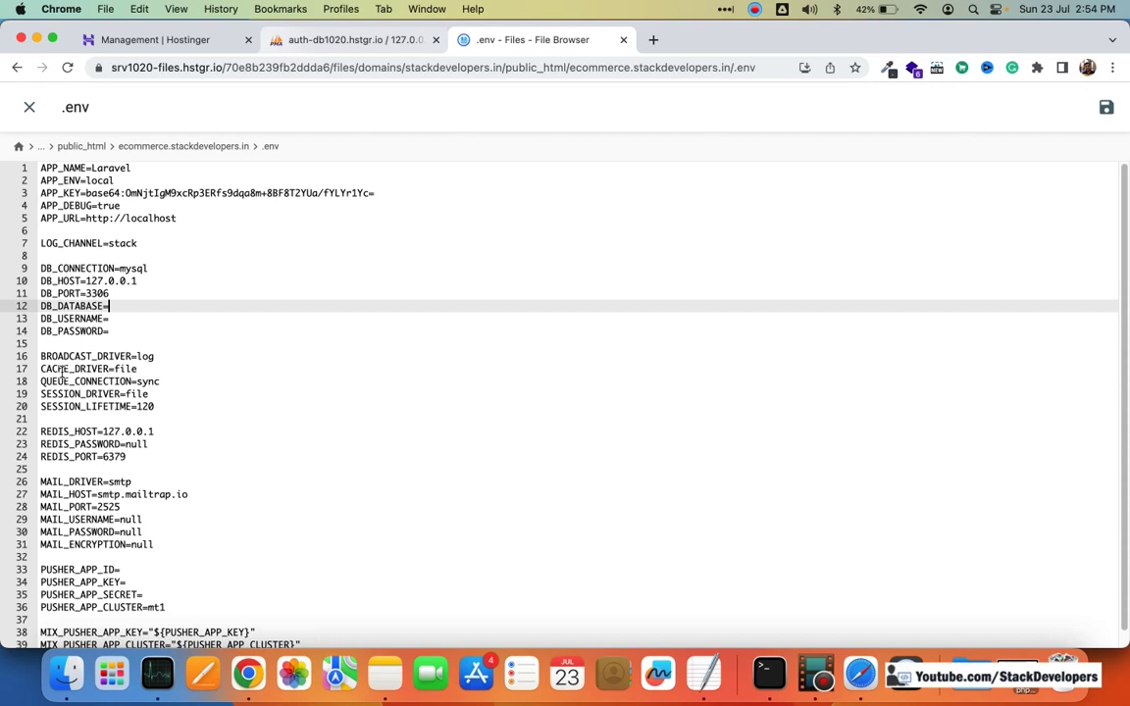
# Copy the new MySQL user from hPanel into DB_DATABASE and DB_USERNAME.
pyautogui.click(188, 44)
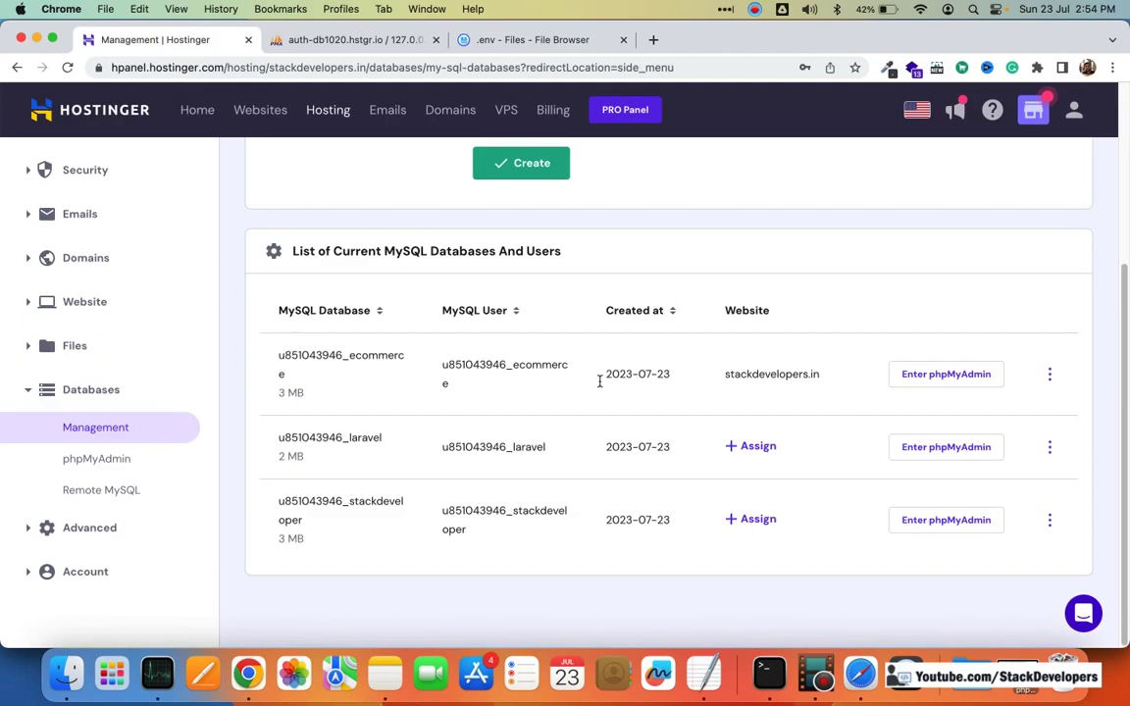
pyautogui.doubleClick(466, 382)
pyautogui.press('super+c')
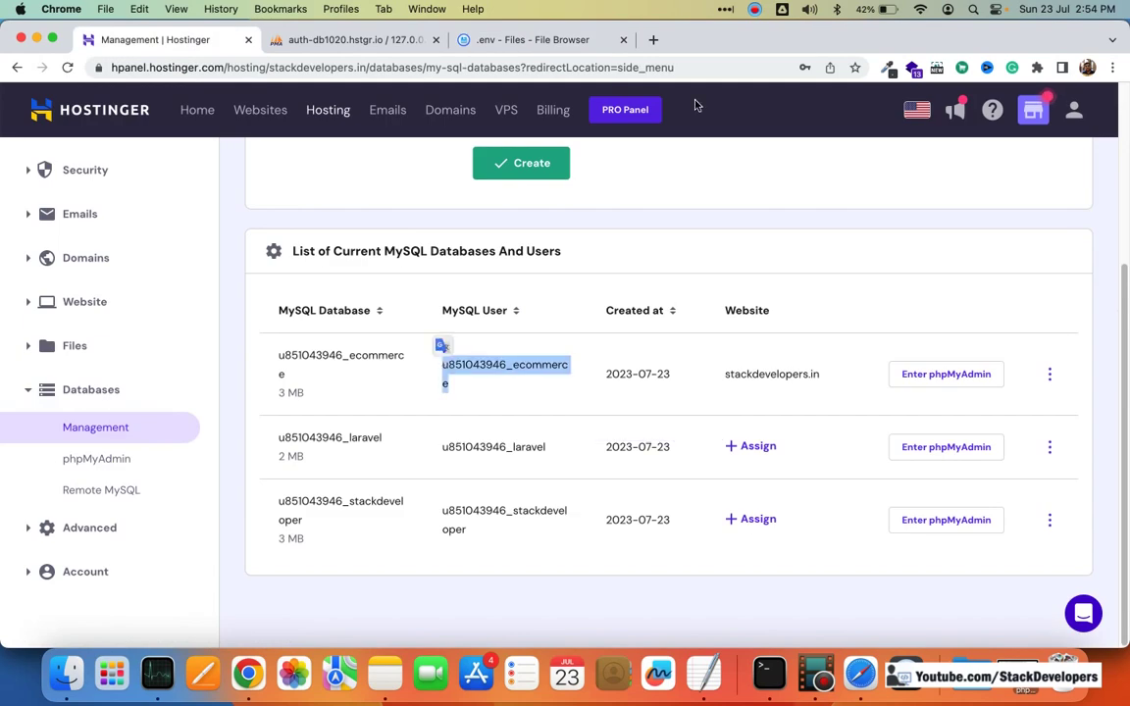
pyautogui.click(569, 35)
pyautogui.press('super+v')
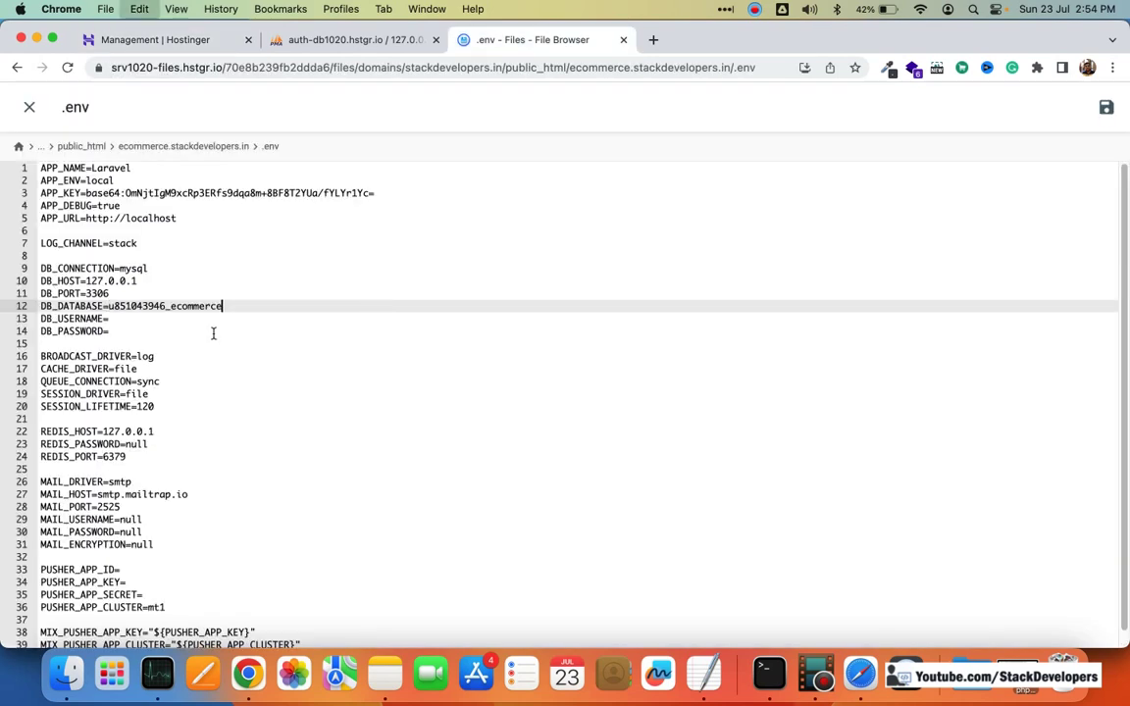
pyautogui.click(187, 319)
pyautogui.press('super+v')
pyautogui.press('Down')
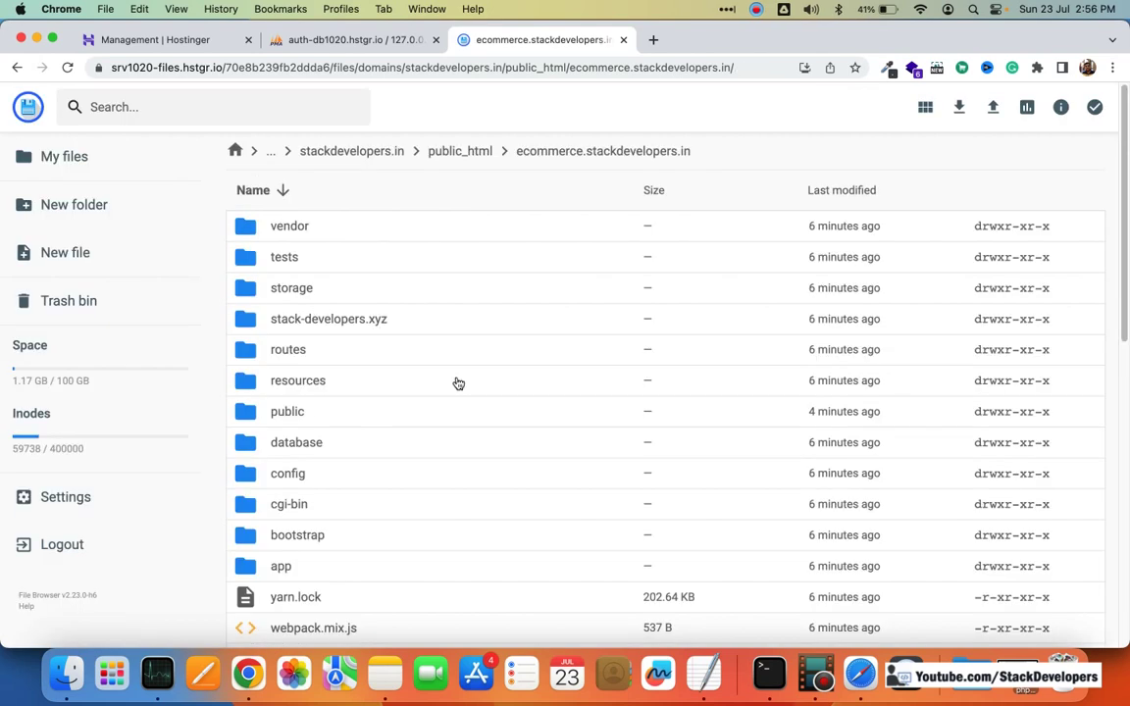
# Look through the ecommerce.stackdevelopers.in folder contents, then bring up Safari.
pyautogui.scroll(-5, 480, 397)
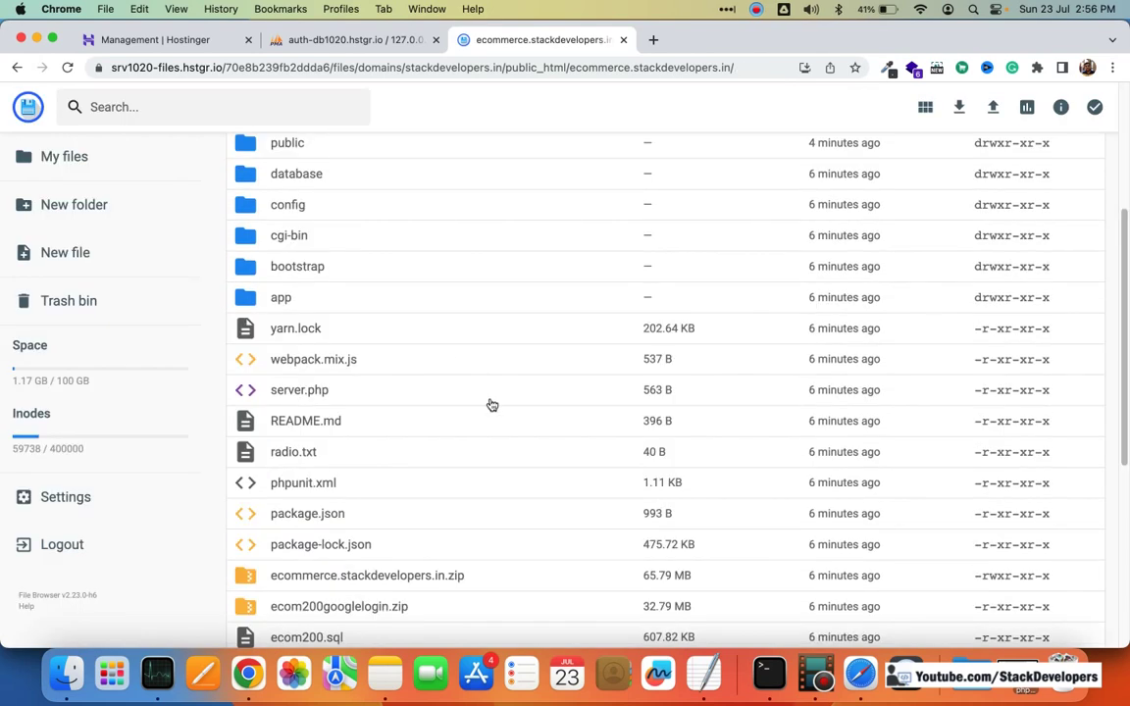
pyautogui.scroll(3, 489, 403)
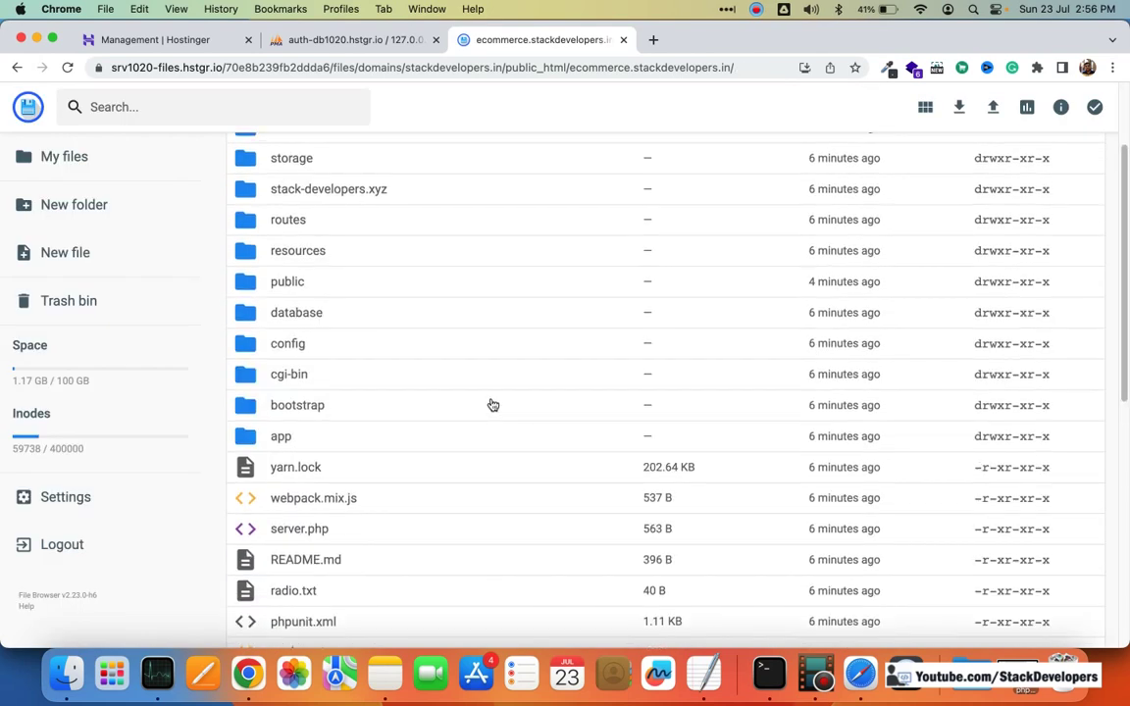
pyautogui.scroll(-2, 599, 334)
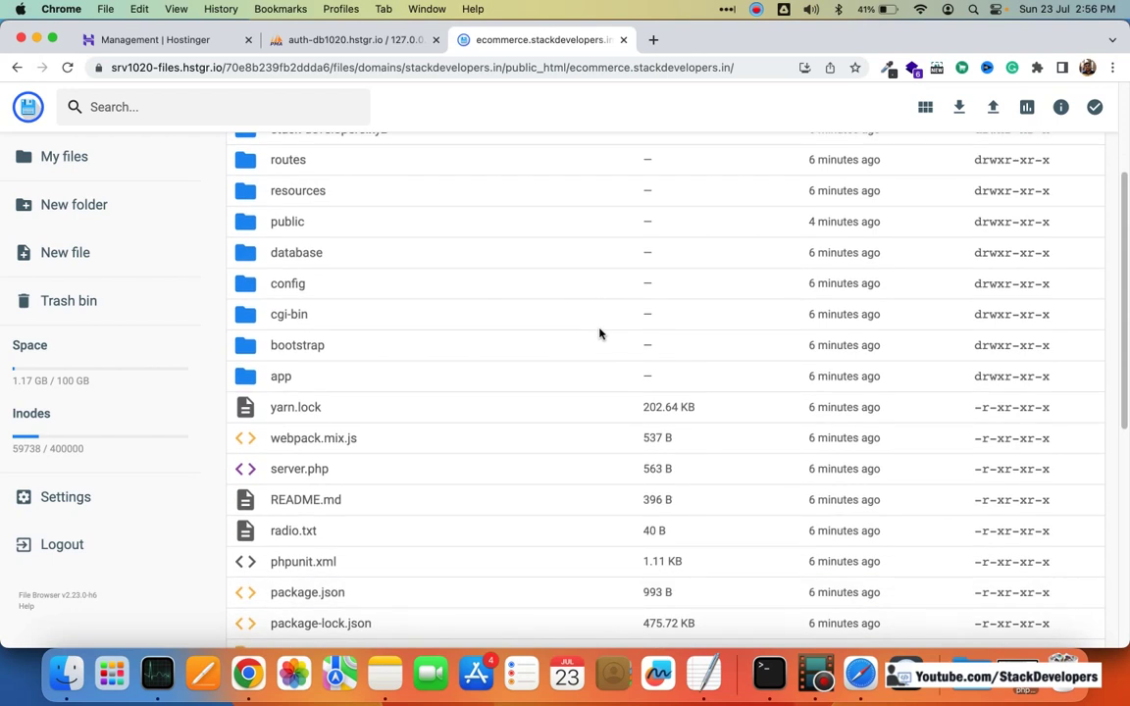
pyautogui.scroll(-4, 599, 334)
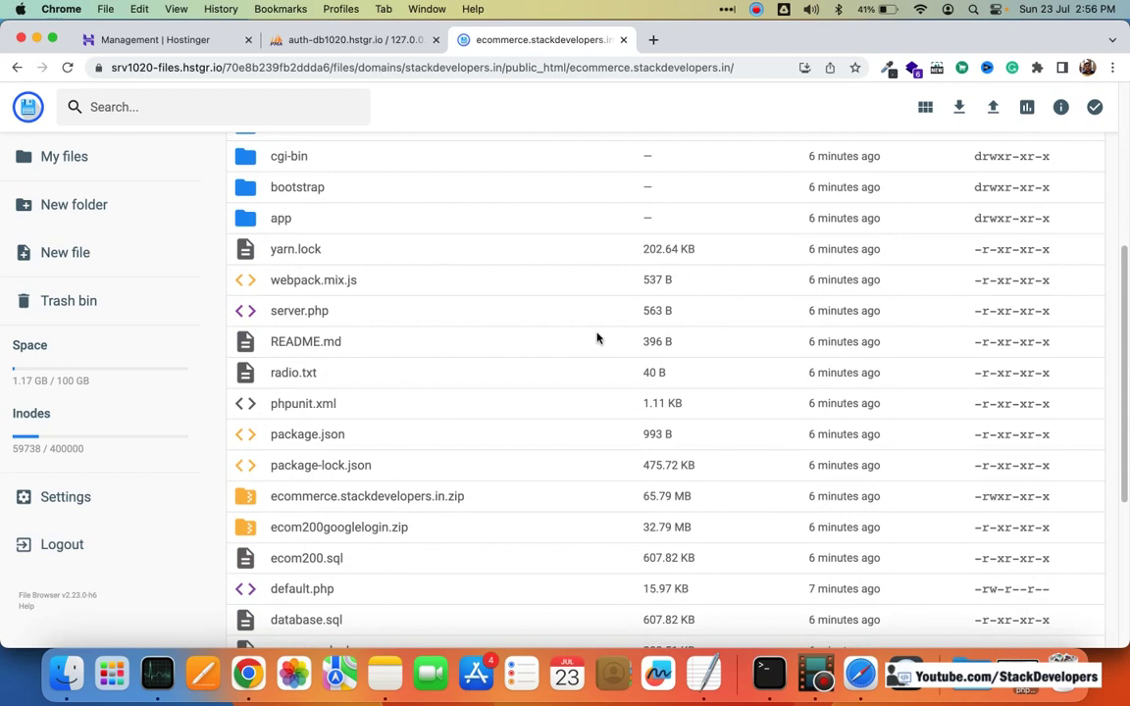
pyautogui.scroll(8, 596, 338)
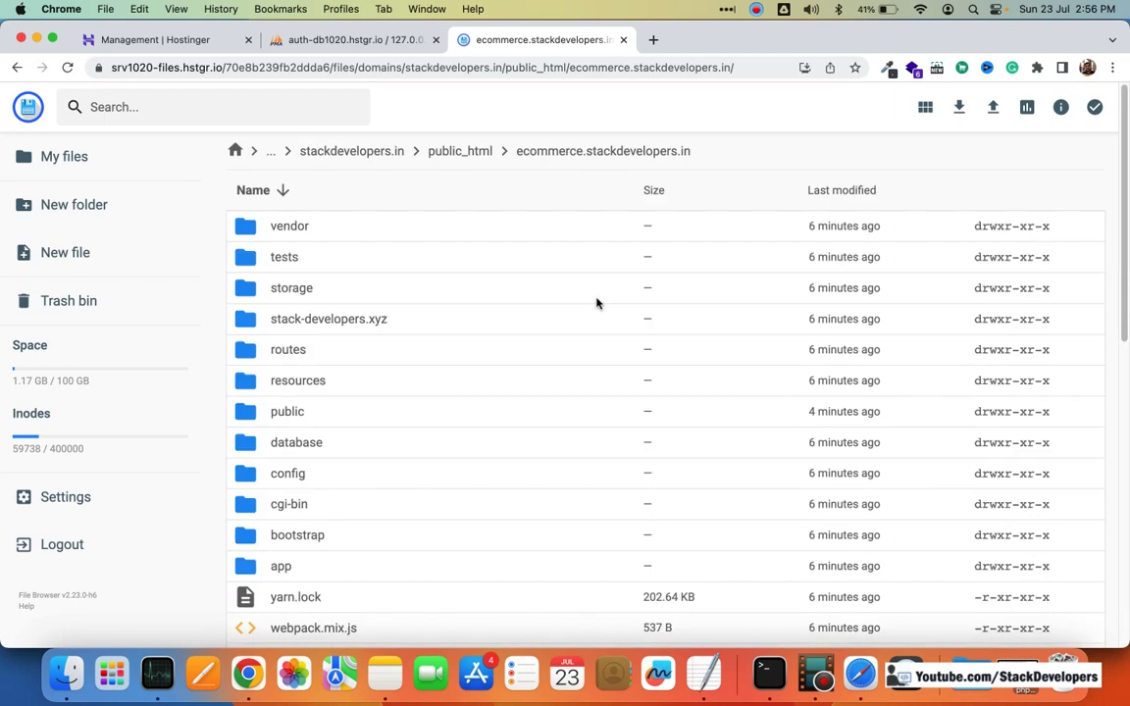
pyautogui.click(860, 672)
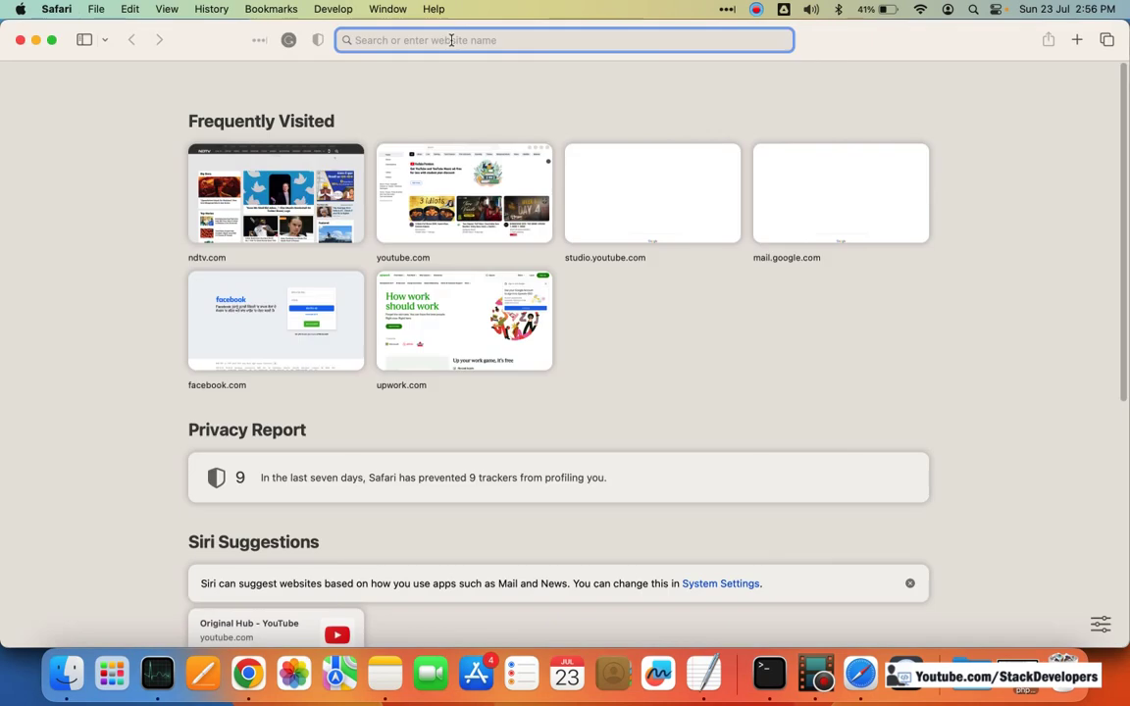
# Visit ecommerce.stackdevelopers.in, which returns an HTTP ERROR 500 page.
pyautogui.write('eco')
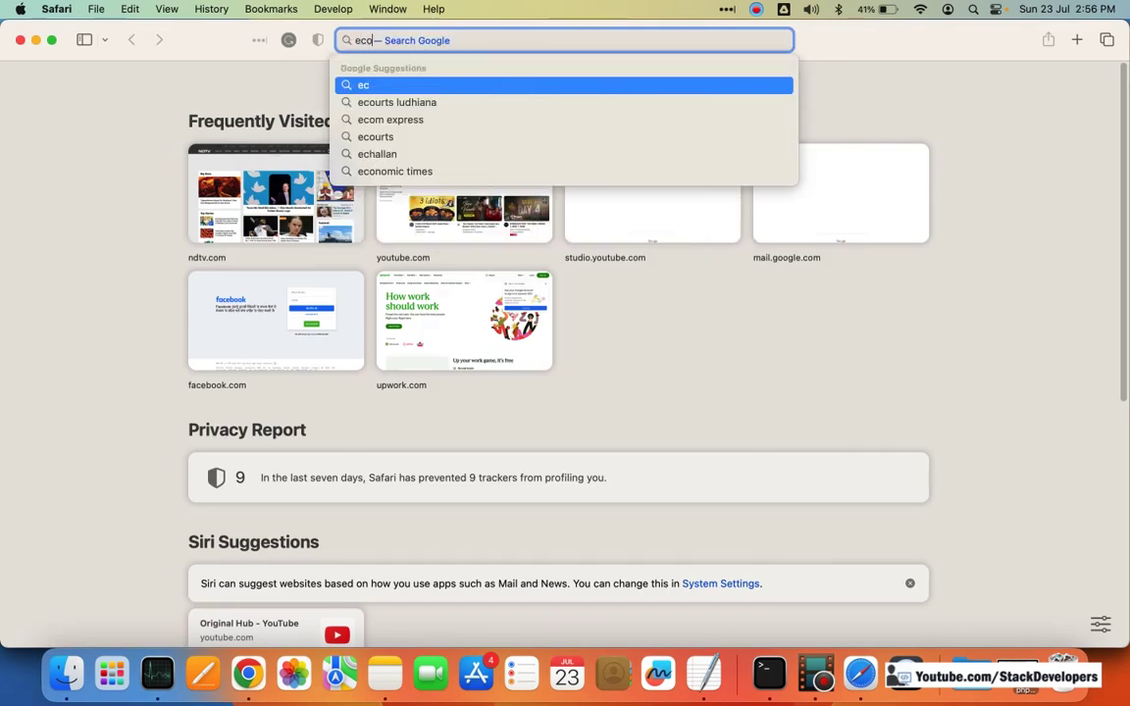
pyautogui.write('mmerce')
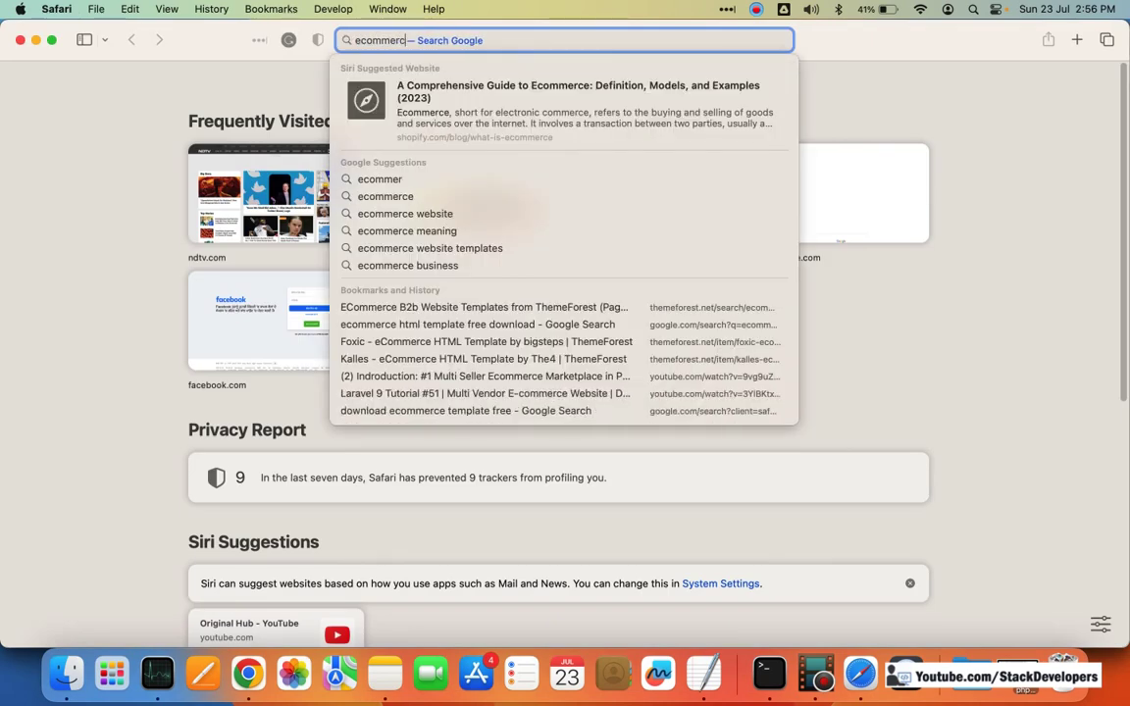
pyautogui.write('.')
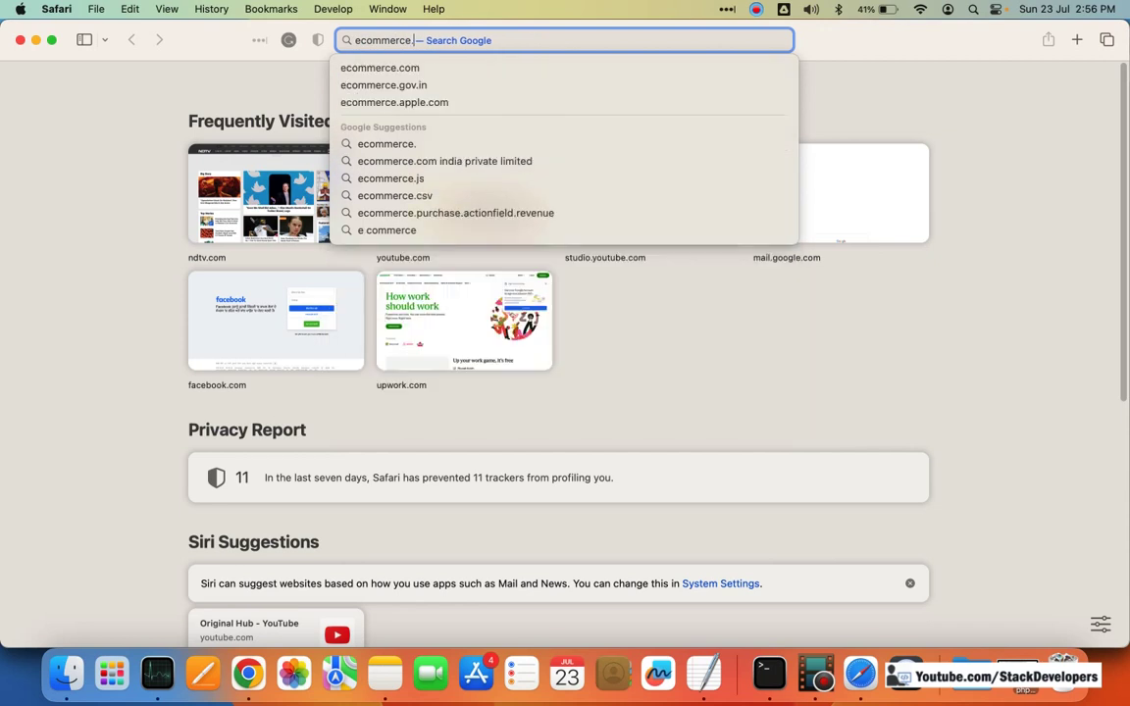
pyautogui.write('stackd')
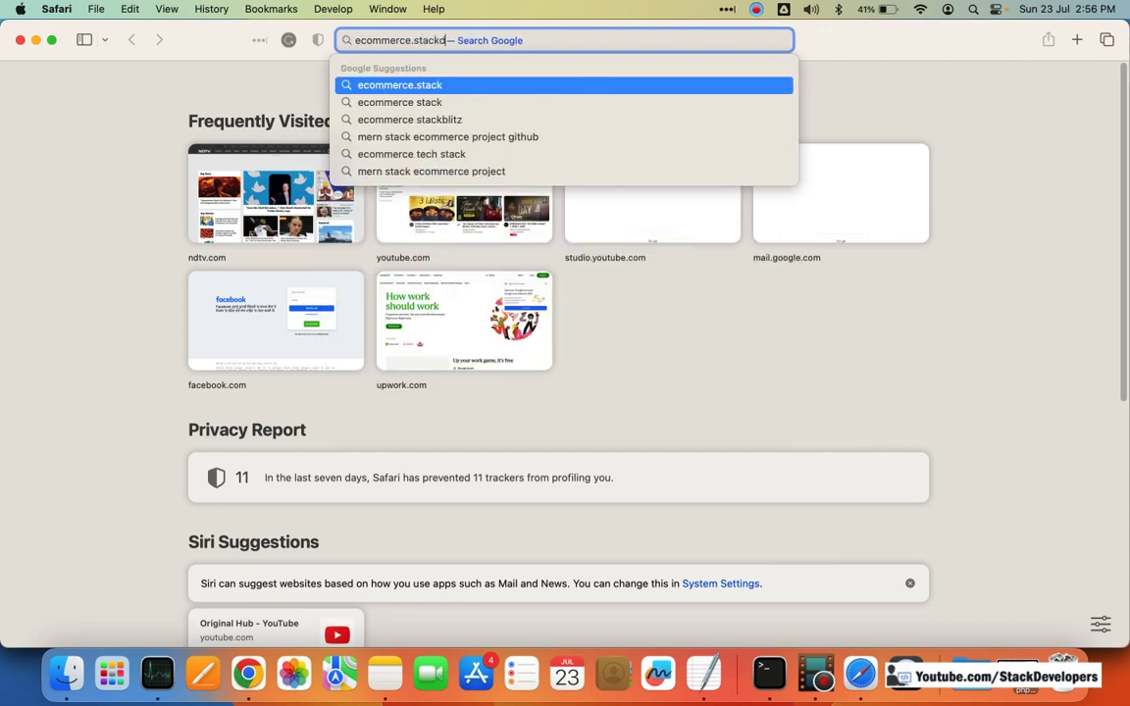
pyautogui.write('evelopers.in')
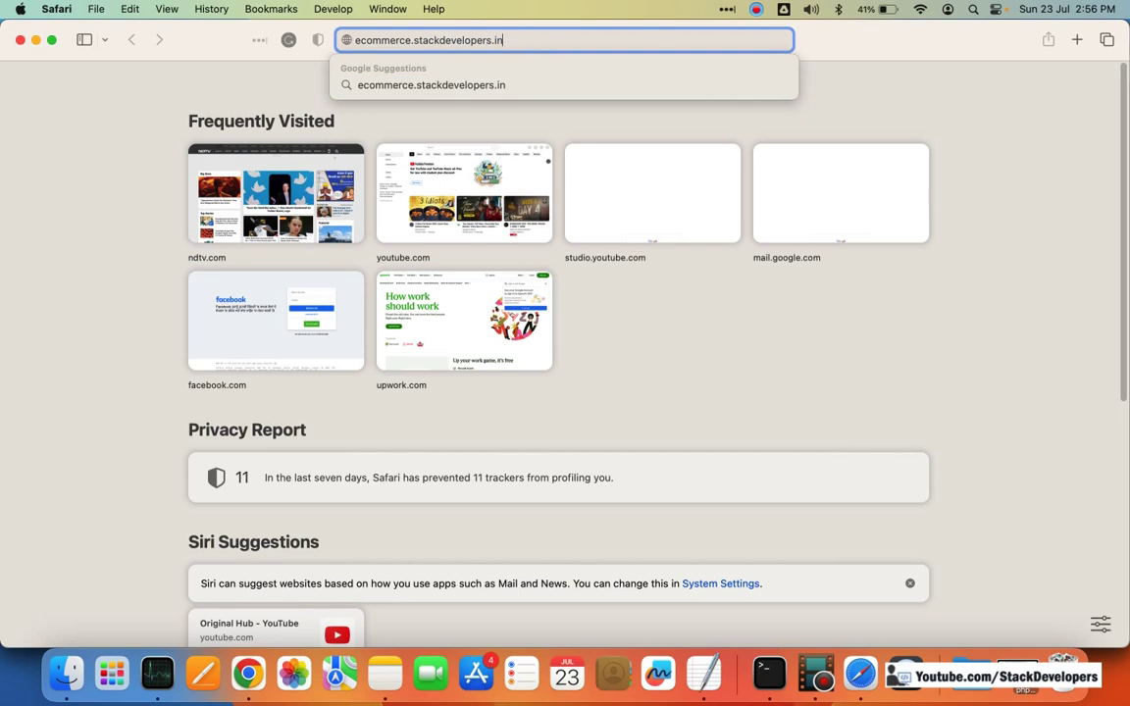
pyautogui.press('Return')
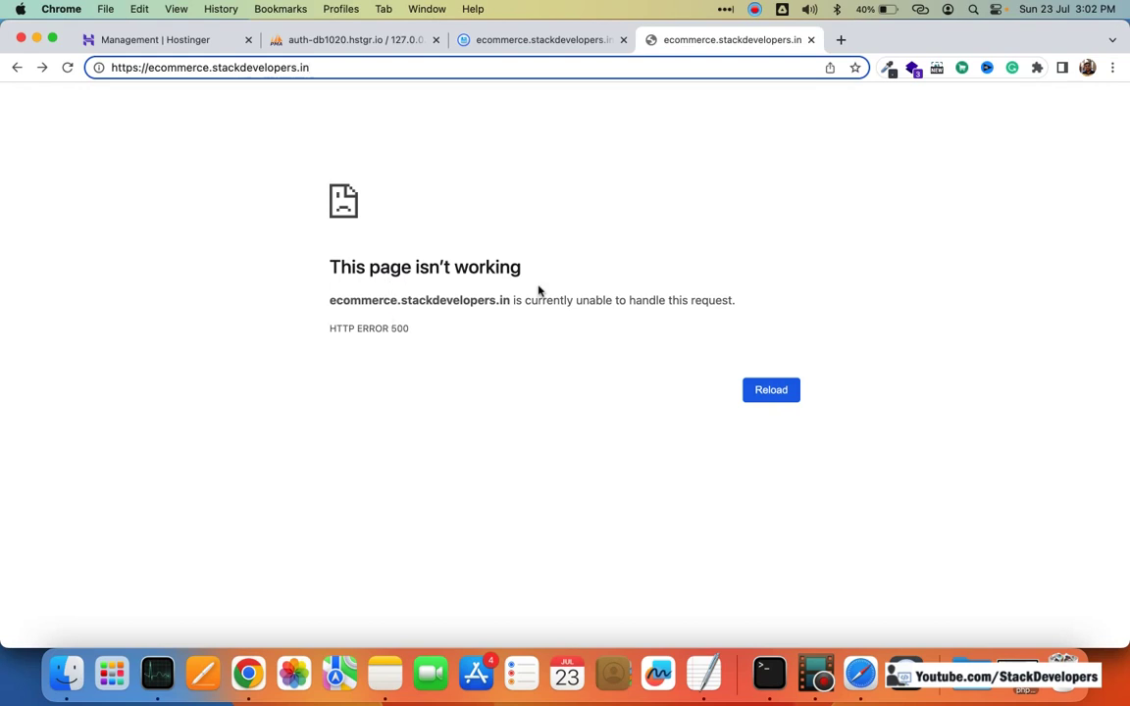
# Open the site's public folder in the file manager.
pyautogui.click(554, 40)
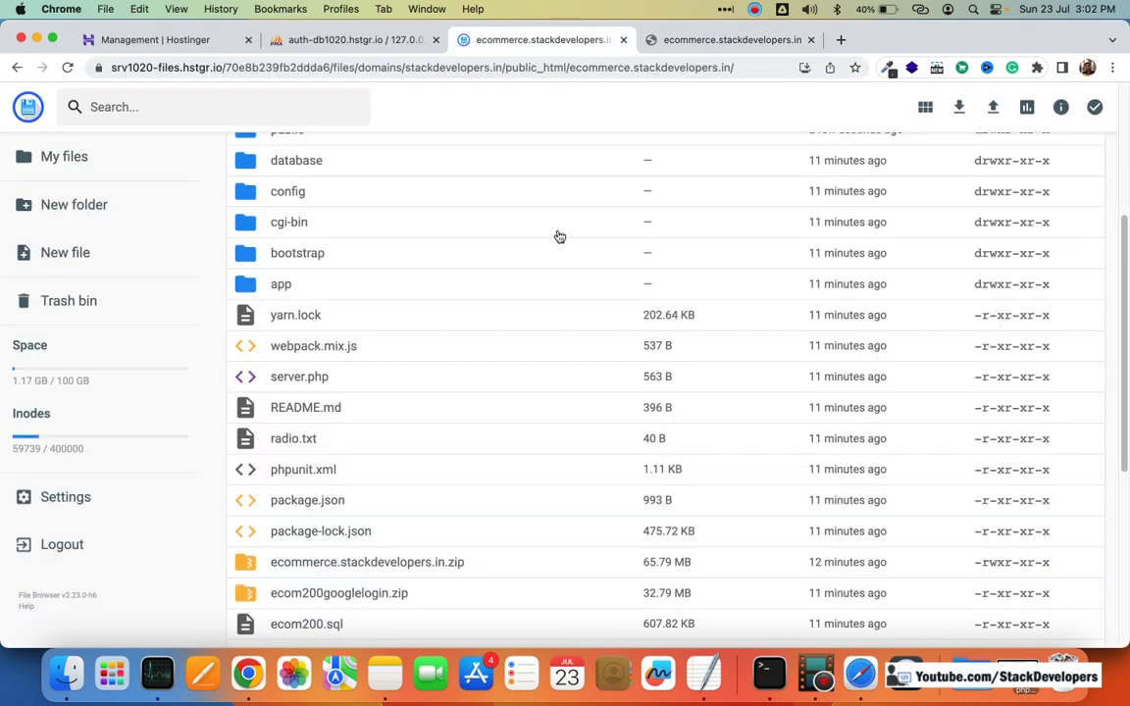
pyautogui.scroll(1, 556, 240)
pyautogui.scroll(5, 556, 243)
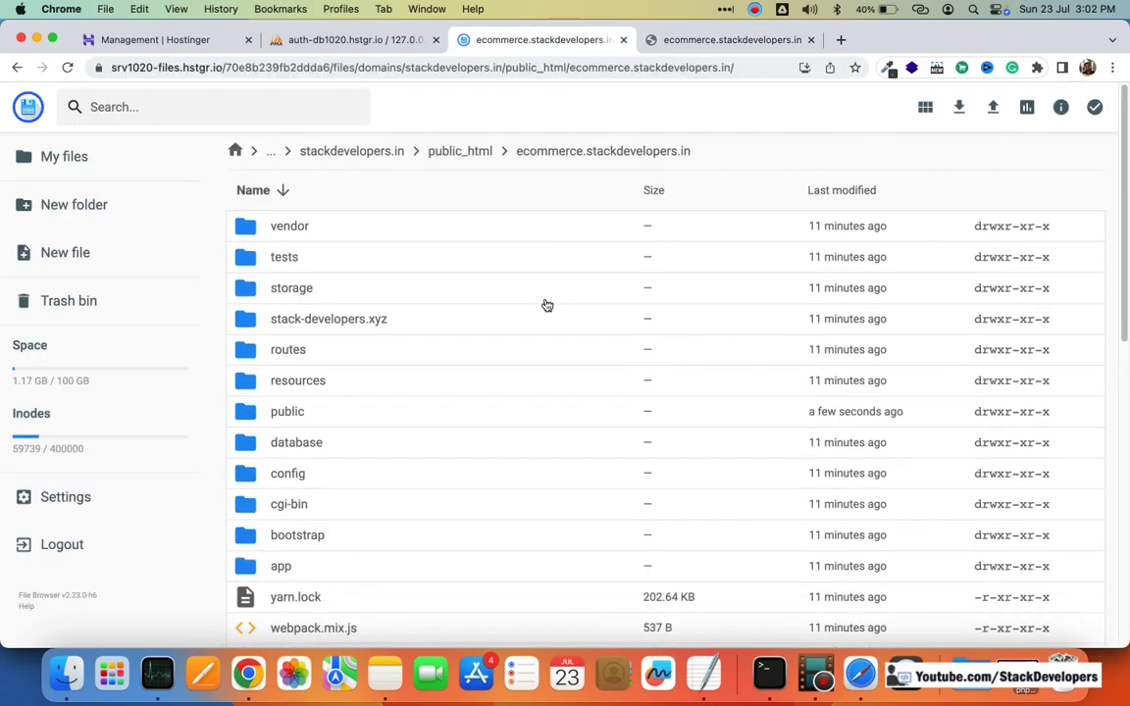
pyautogui.scroll(-3, 547, 306)
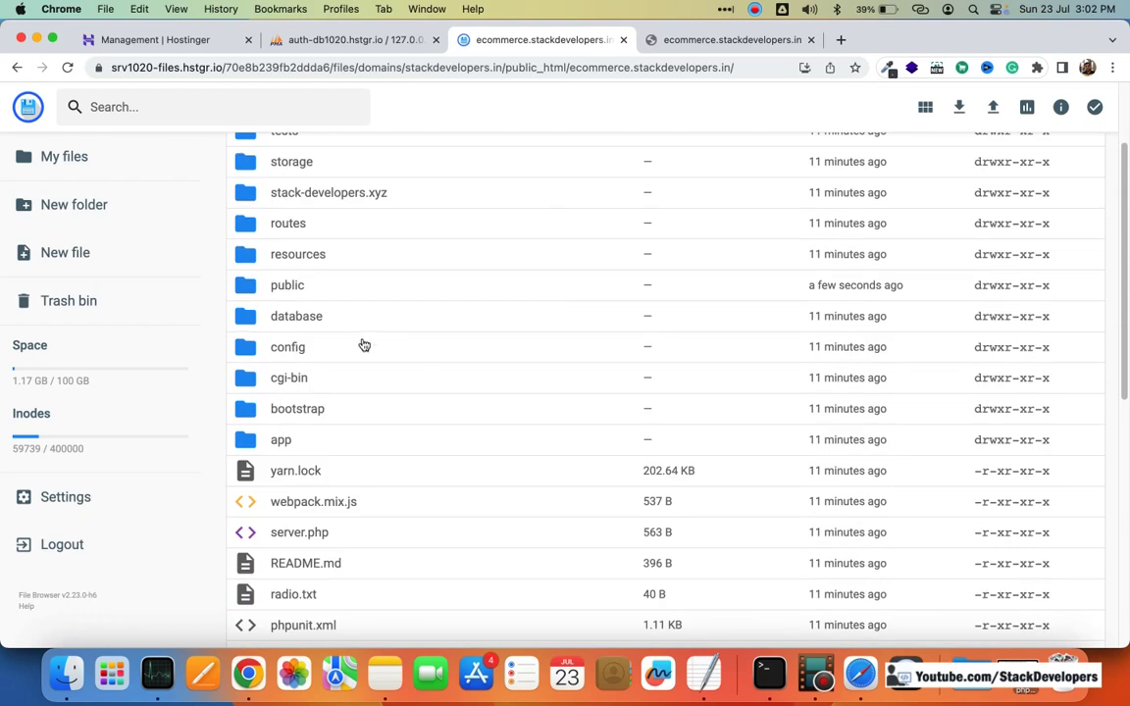
pyautogui.doubleClick(277, 285)
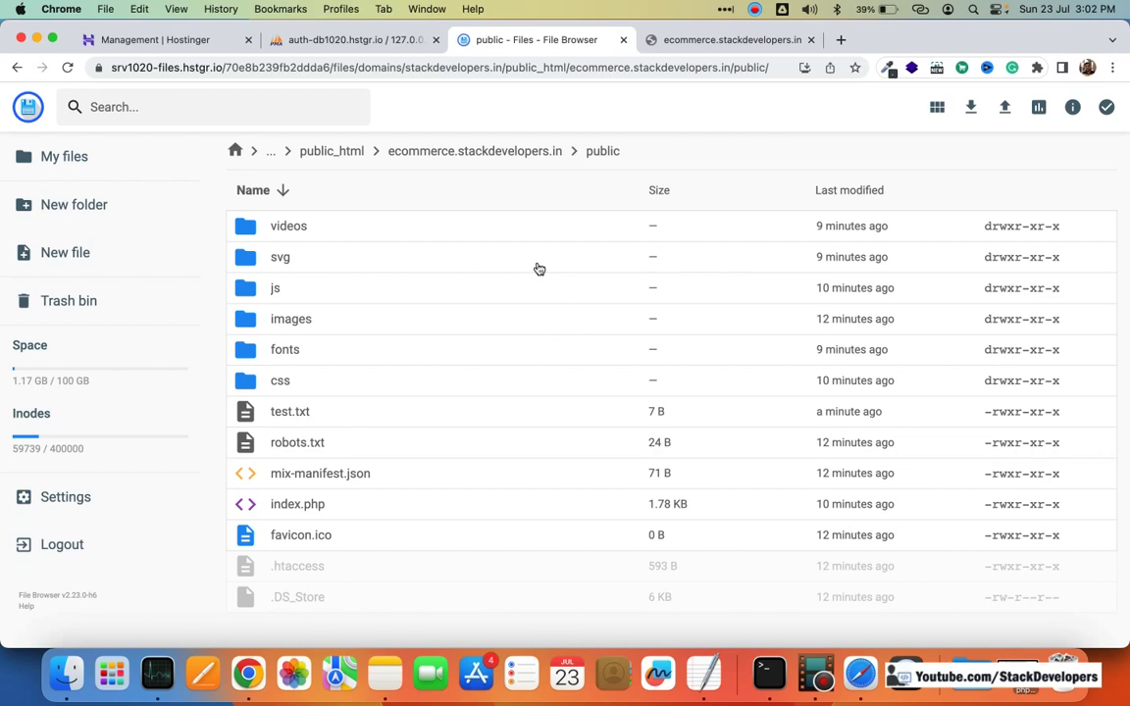
# Create phpinfo.php containing <?php echo phpinfo(); ?>.
pyautogui.click(125, 256)
pyautogui.write('phpinfo.php')
pyautogui.click(674, 429)
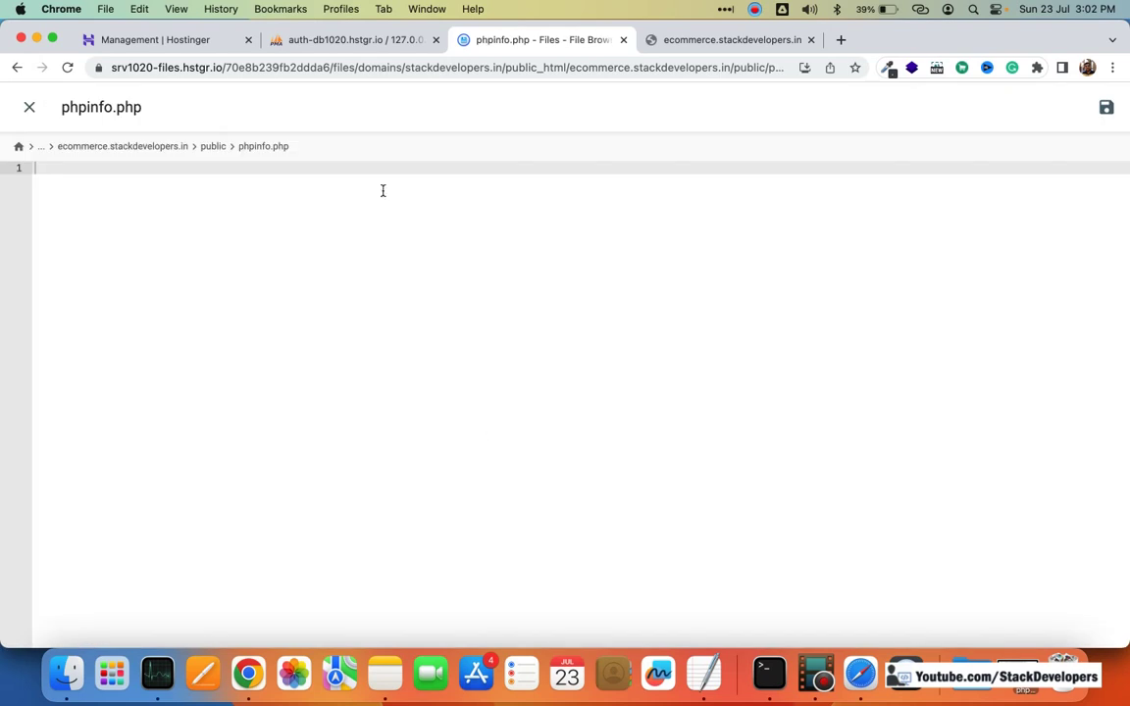
pyautogui.write('<?php echo phpinfo()')
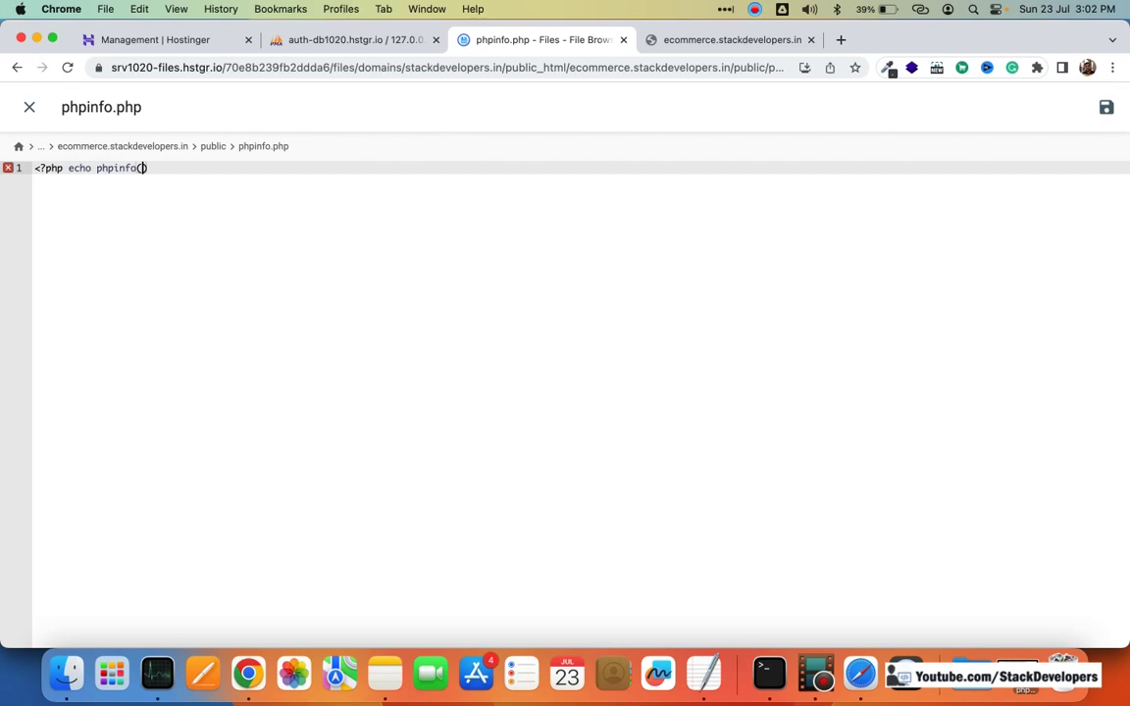
pyautogui.write('; ?>')
# Save phpinfo.php and load ecommerce.stackdevelopers.in/phpinfo.php, which reports PHP Version 8.0.28.
pyautogui.click(1106, 107)
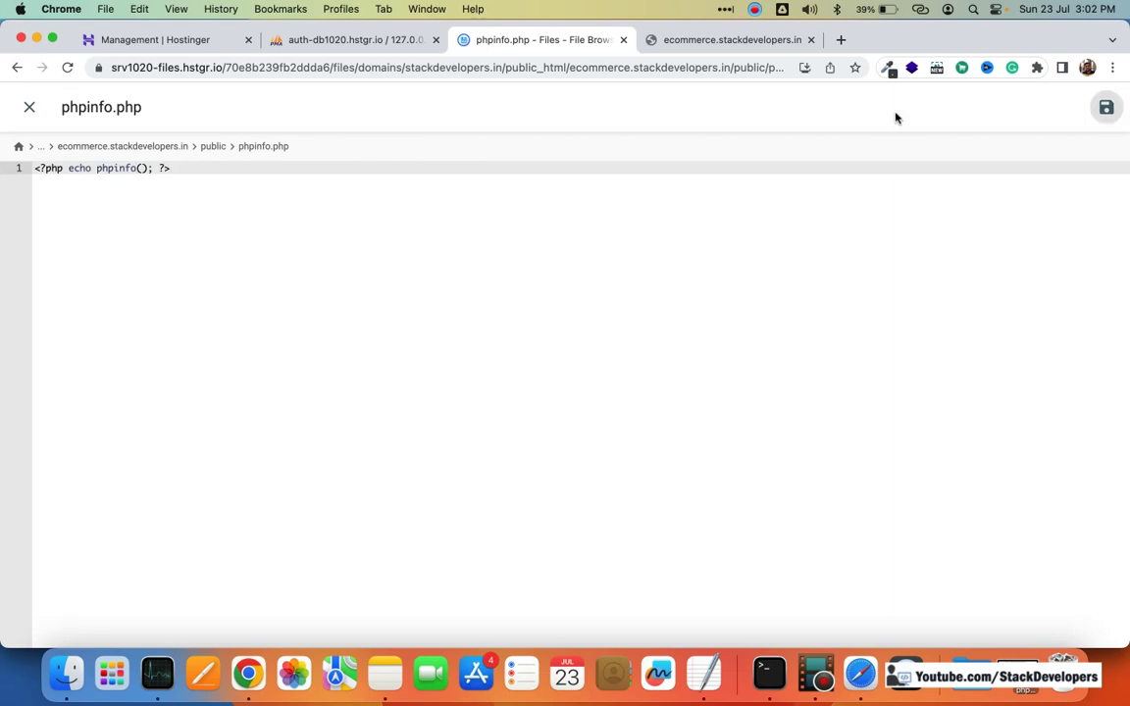
pyautogui.click(721, 41)
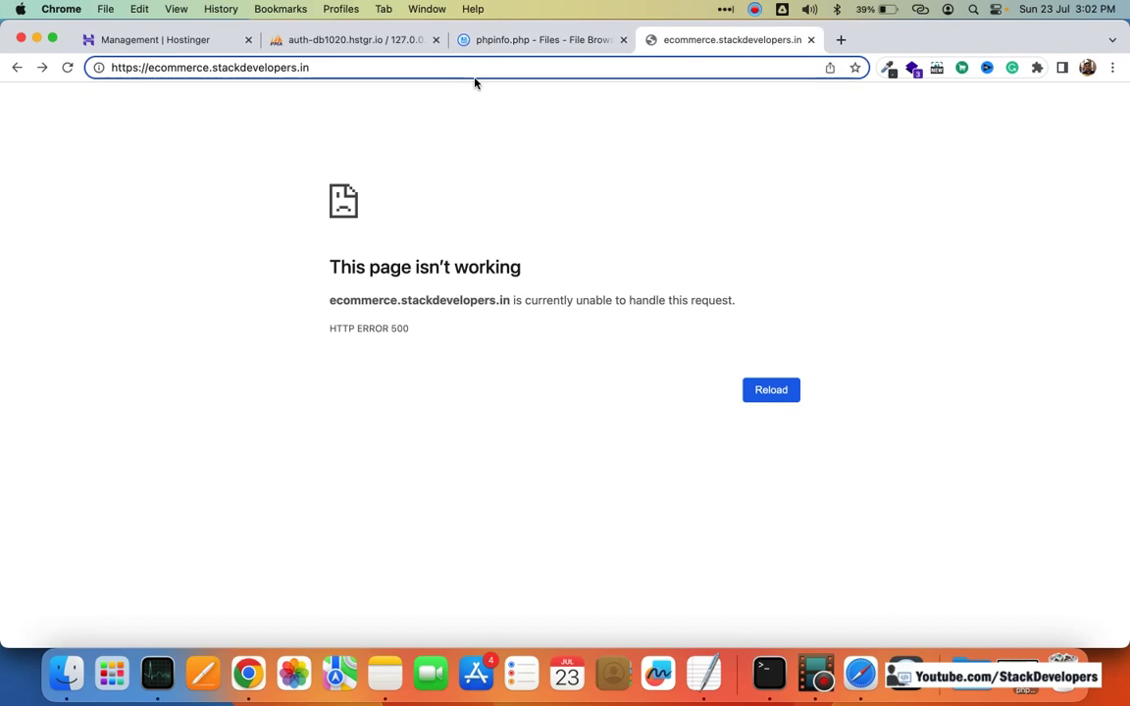
pyautogui.write('/phpinfo.php')
pyautogui.press('Return')
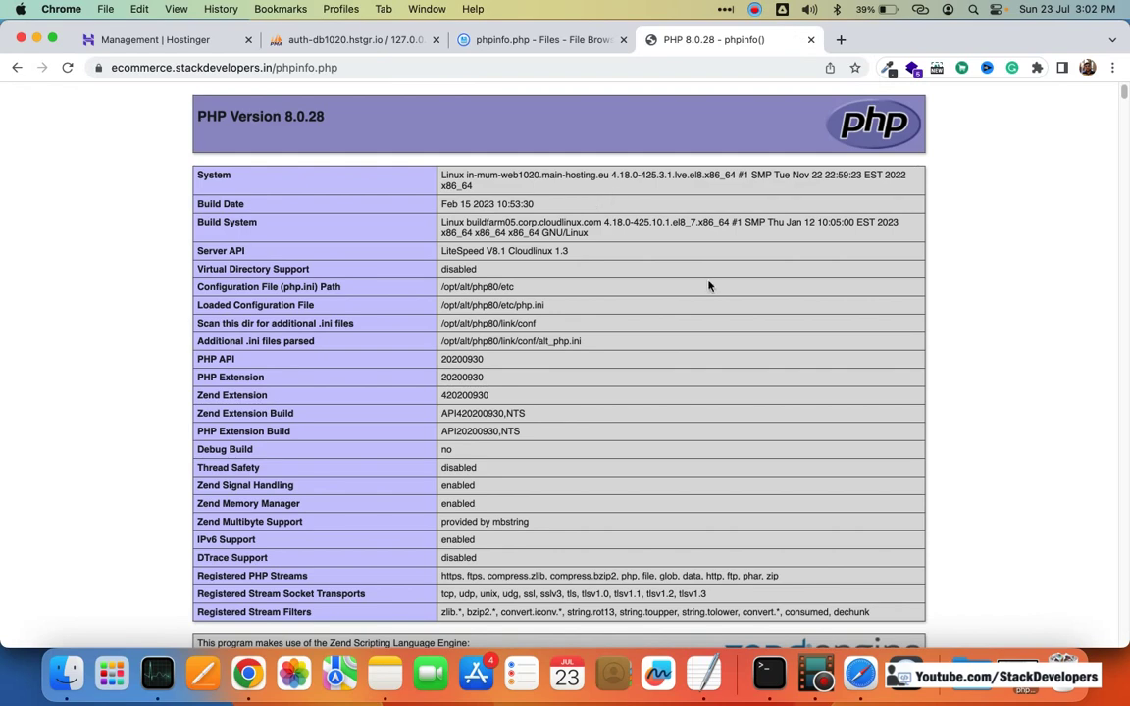
pyautogui.click(554, 40)
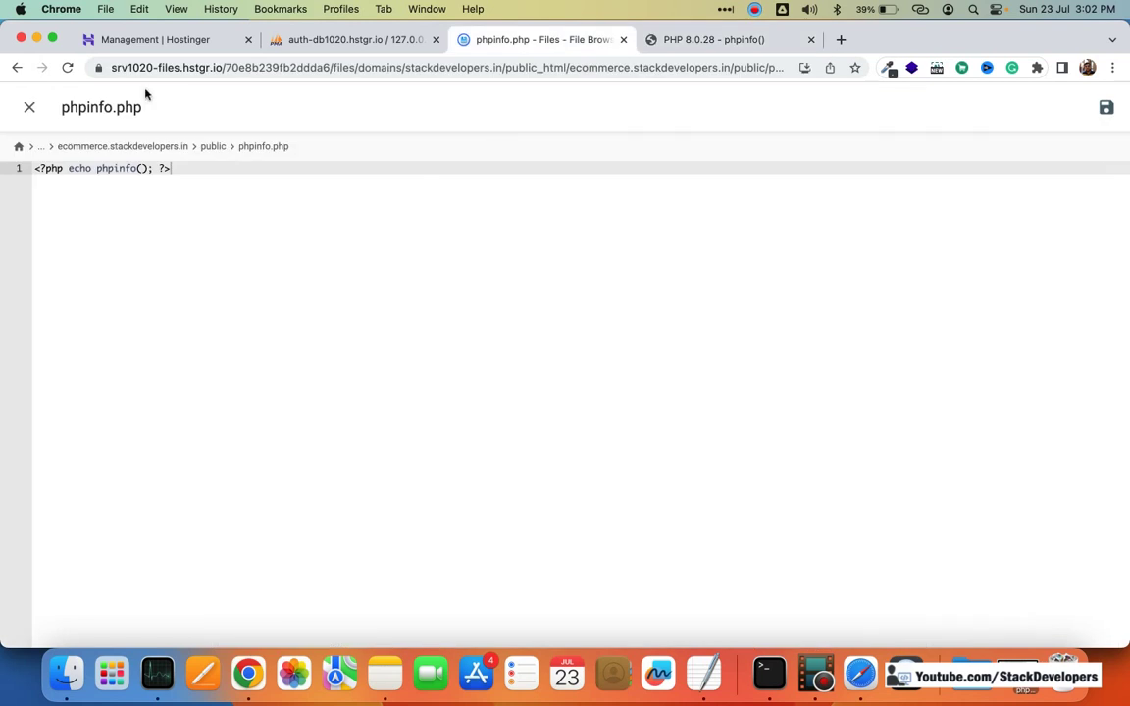
# Close the phpinfo.php editor and find phpinfo.php (24 B) in the public folder listing.
pyautogui.click(29, 107)
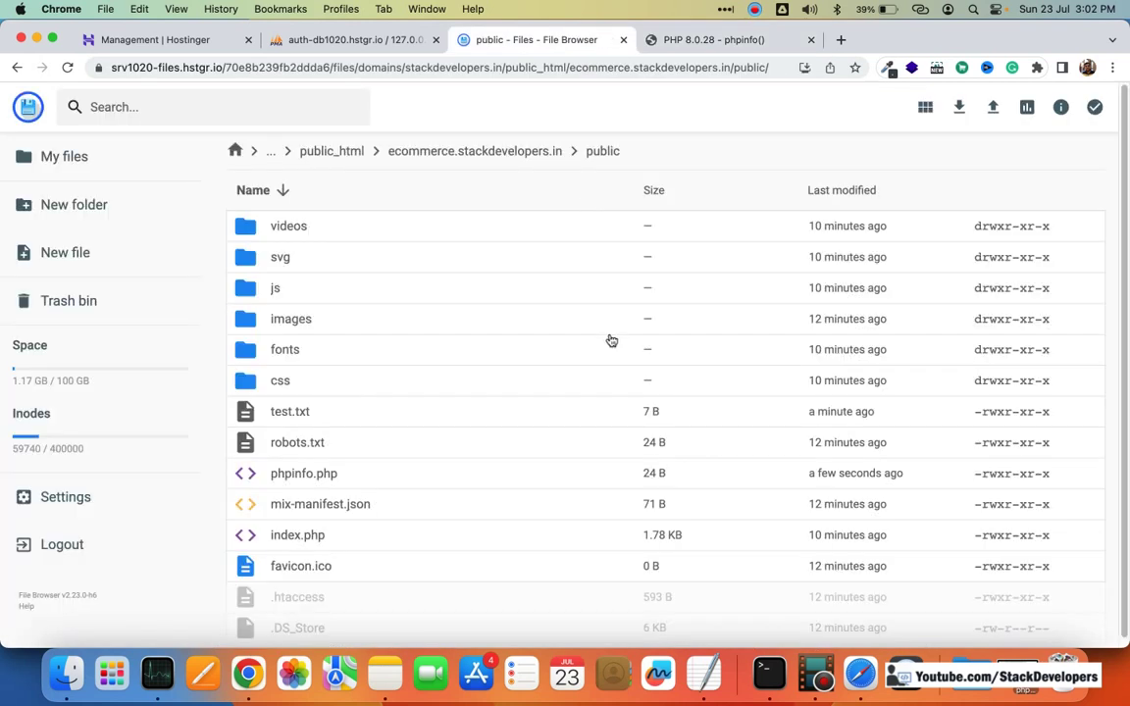
pyautogui.scroll(-1, 610, 338)
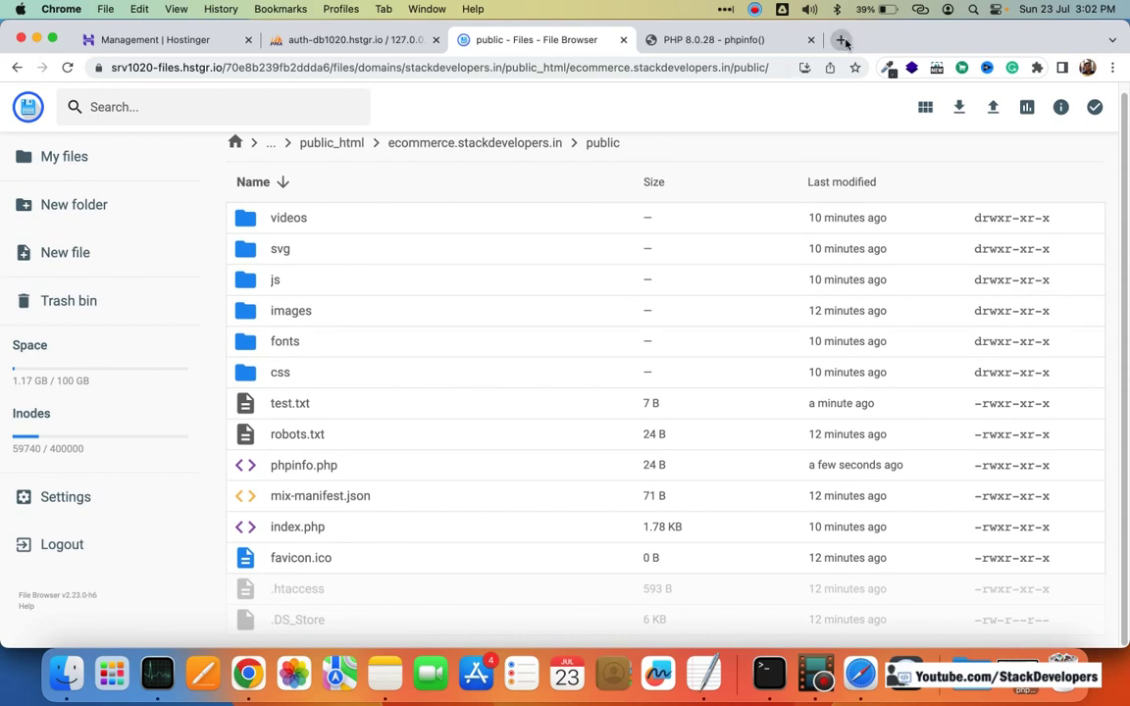
# In a new tab, open the bookmarked Hostinger tutorial on changing the PHP version.
pyautogui.press('super+t')
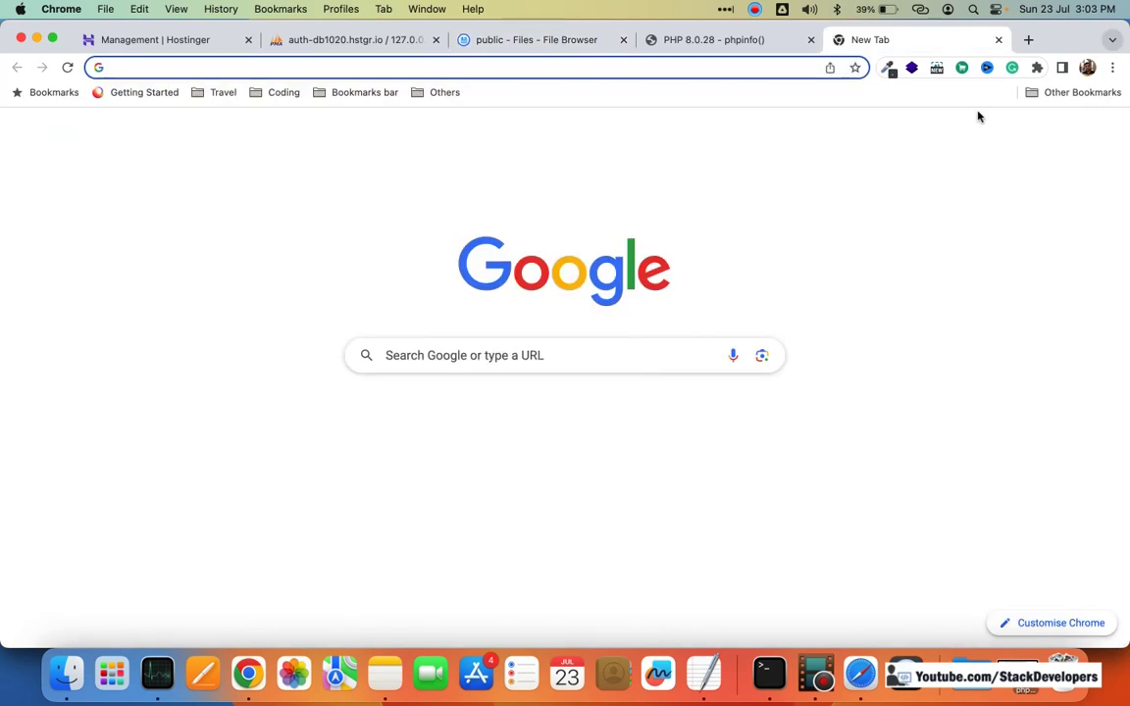
pyautogui.click(1112, 67)
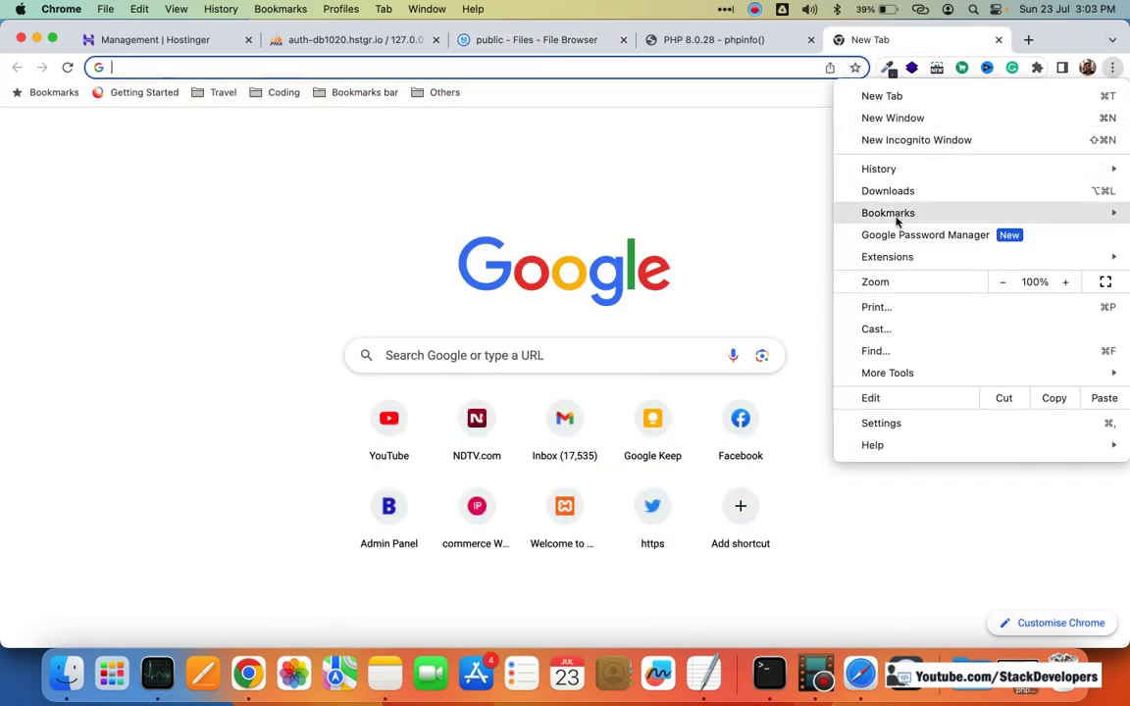
pyautogui.moveTo(900, 220)
pyautogui.click(645, 475)
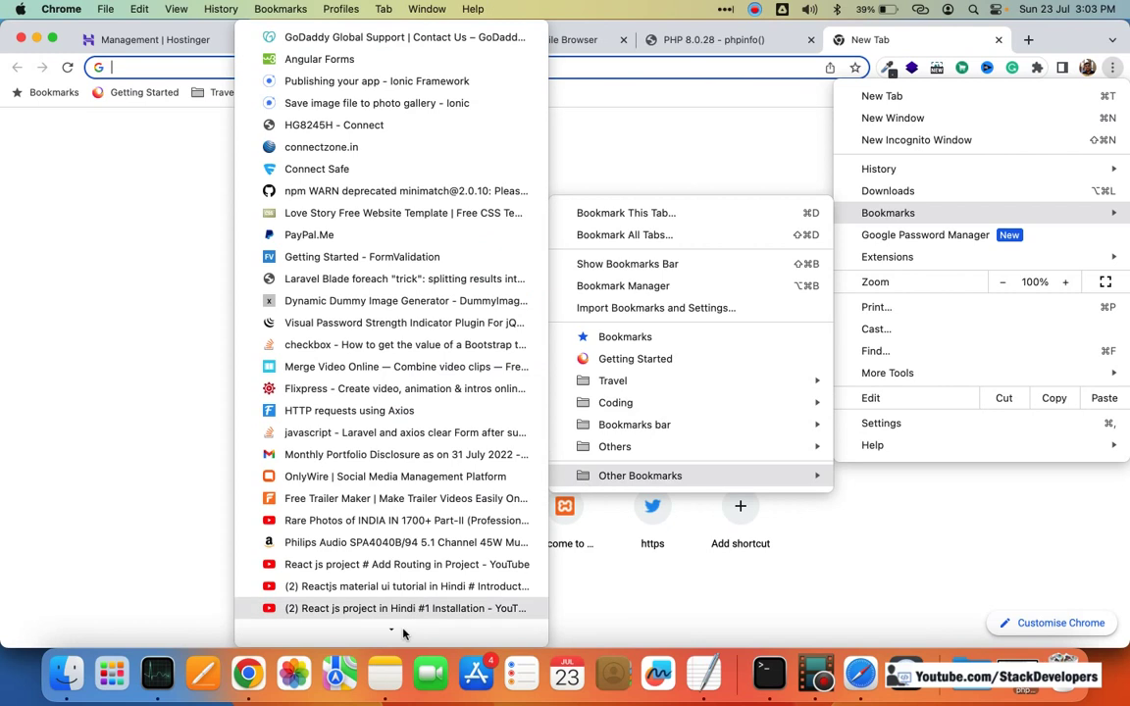
pyautogui.moveTo(402, 632)
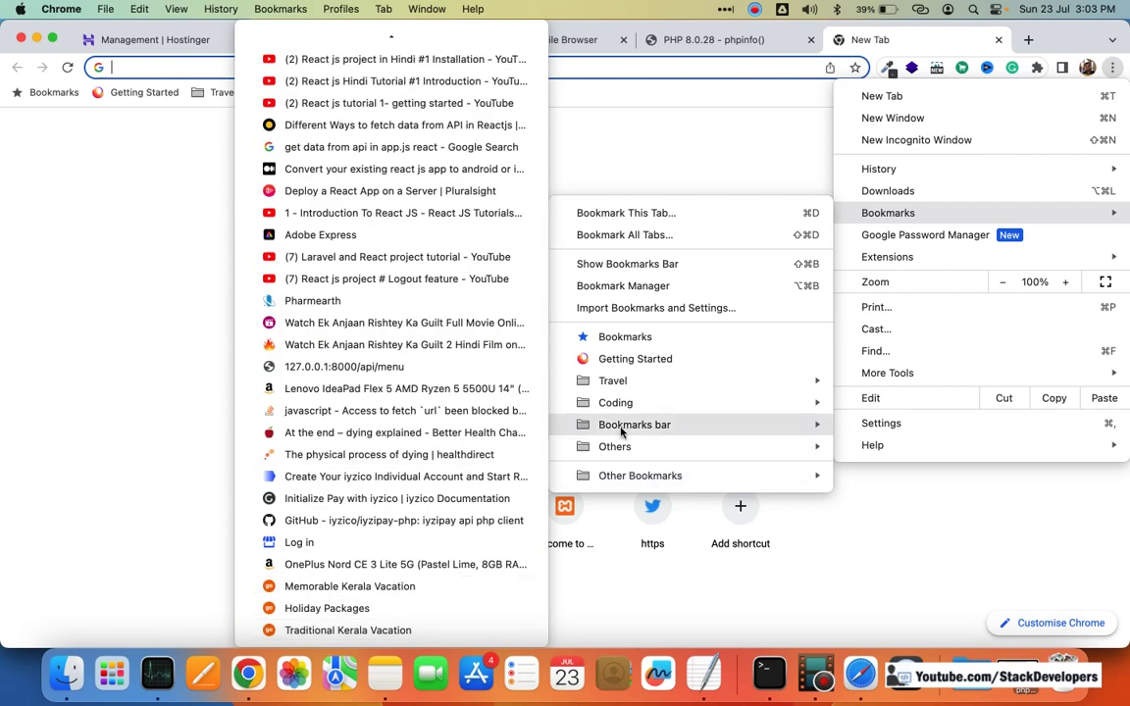
pyautogui.moveTo(621, 432)
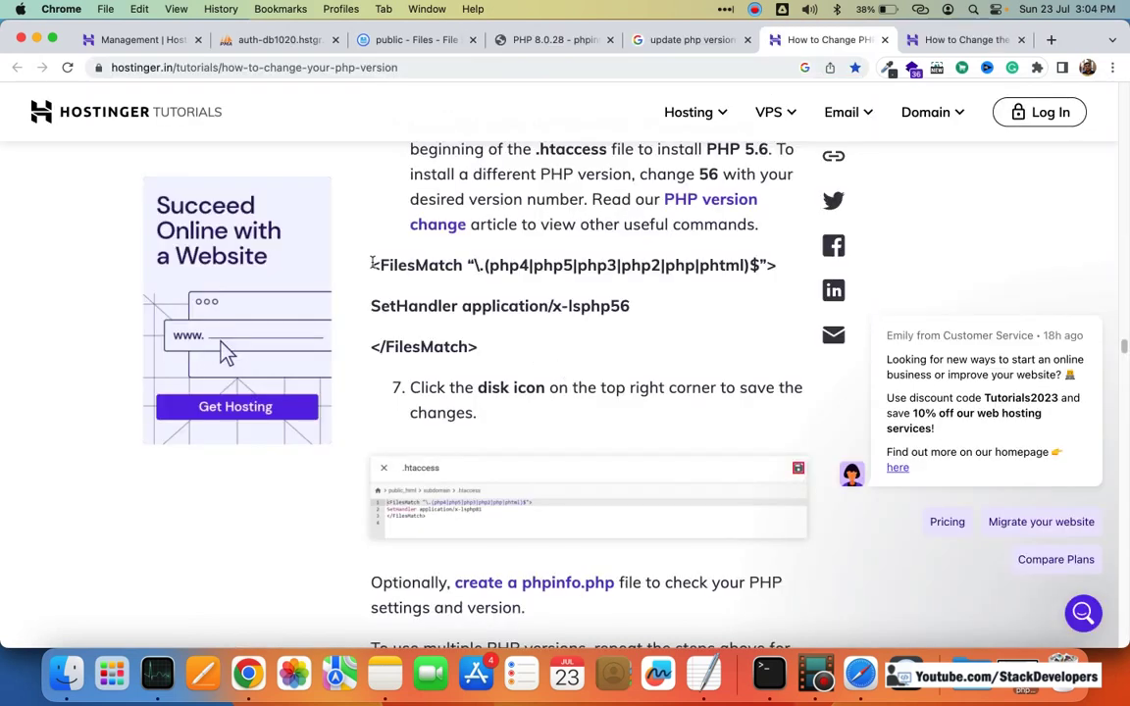
# Copy the three-line FilesMatch SetHandler snippet, then go back to the public folder listing.
pyautogui.moveTo(372, 267); pyautogui.dragTo(555, 345)
pyautogui.press('super+c')
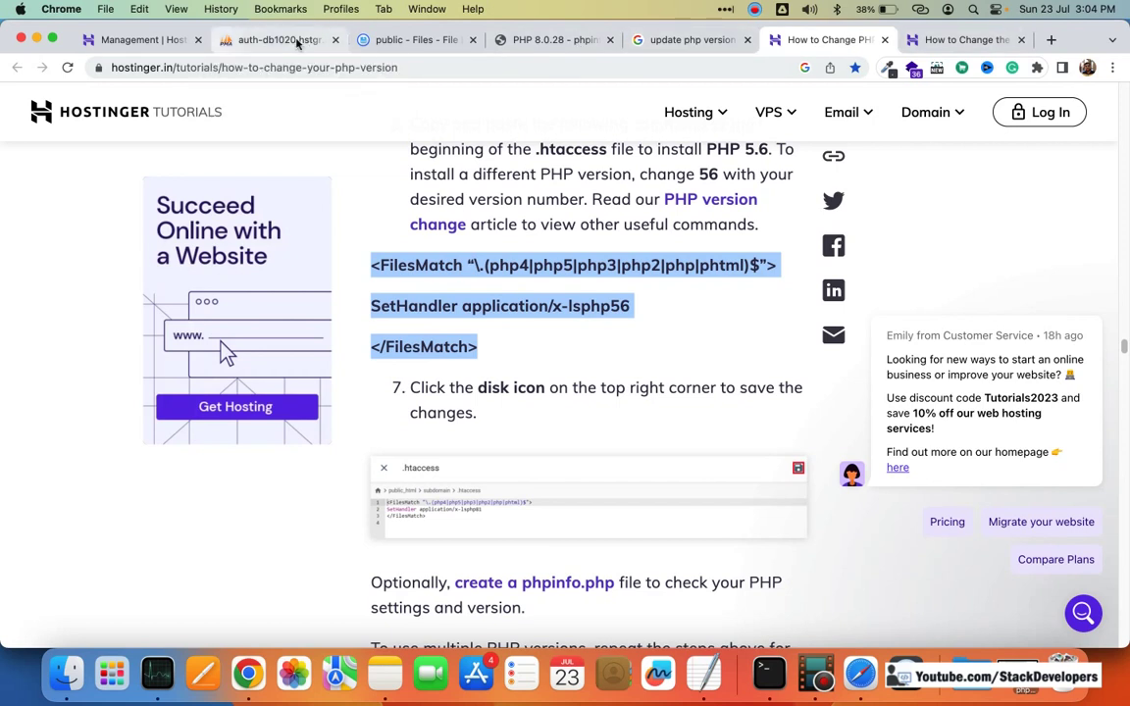
pyautogui.click(686, 40)
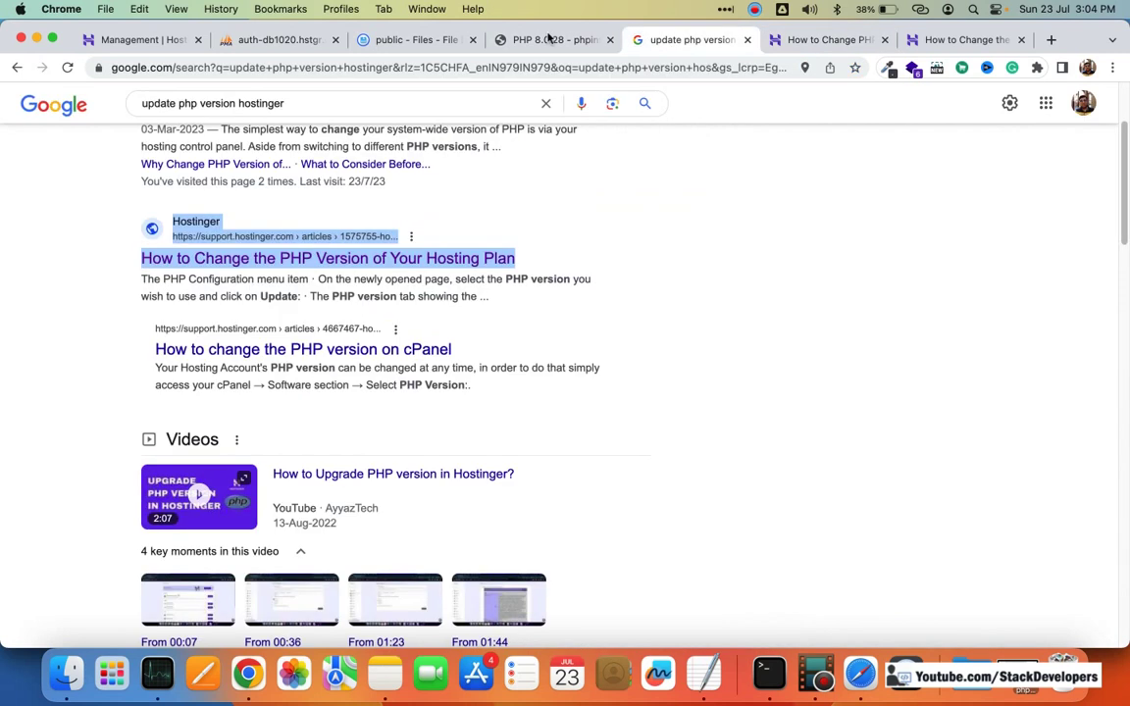
pyautogui.click(549, 40)
pyautogui.click(416, 40)
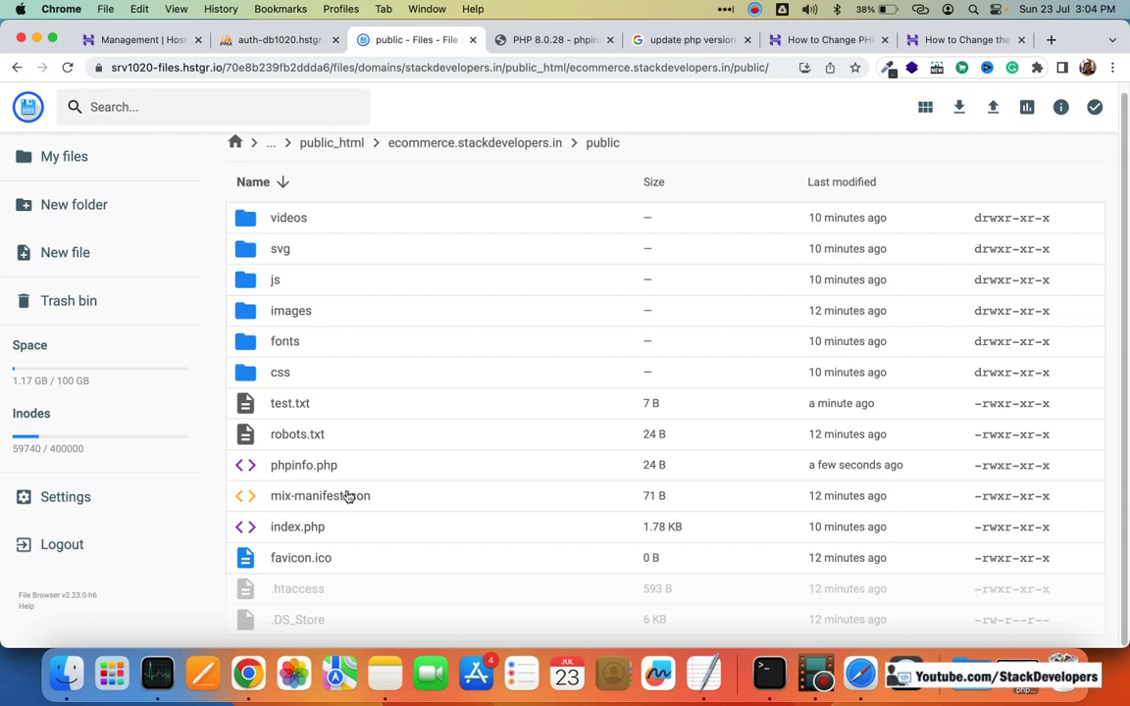
# Verify .htaccess has SetHandler application/x-lsphp73 and phpinfo now reports PHP Version 7.3.33.
pyautogui.click(373, 589)
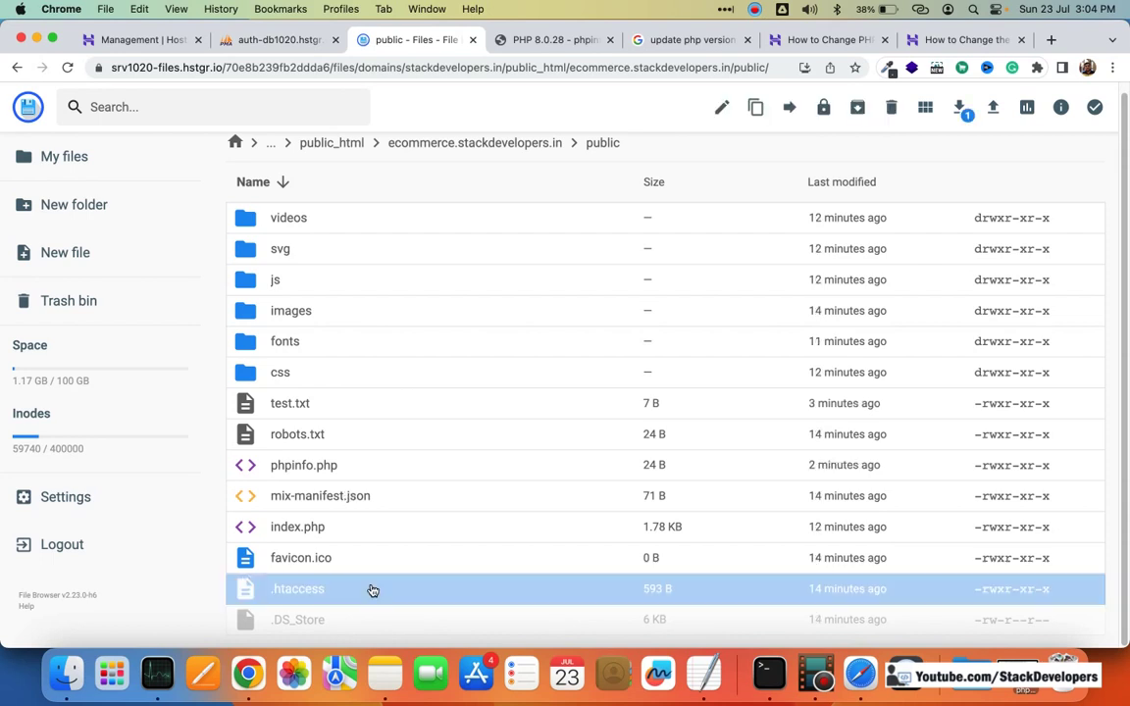
pyautogui.rightClick(373, 589)
pyautogui.click(416, 633)
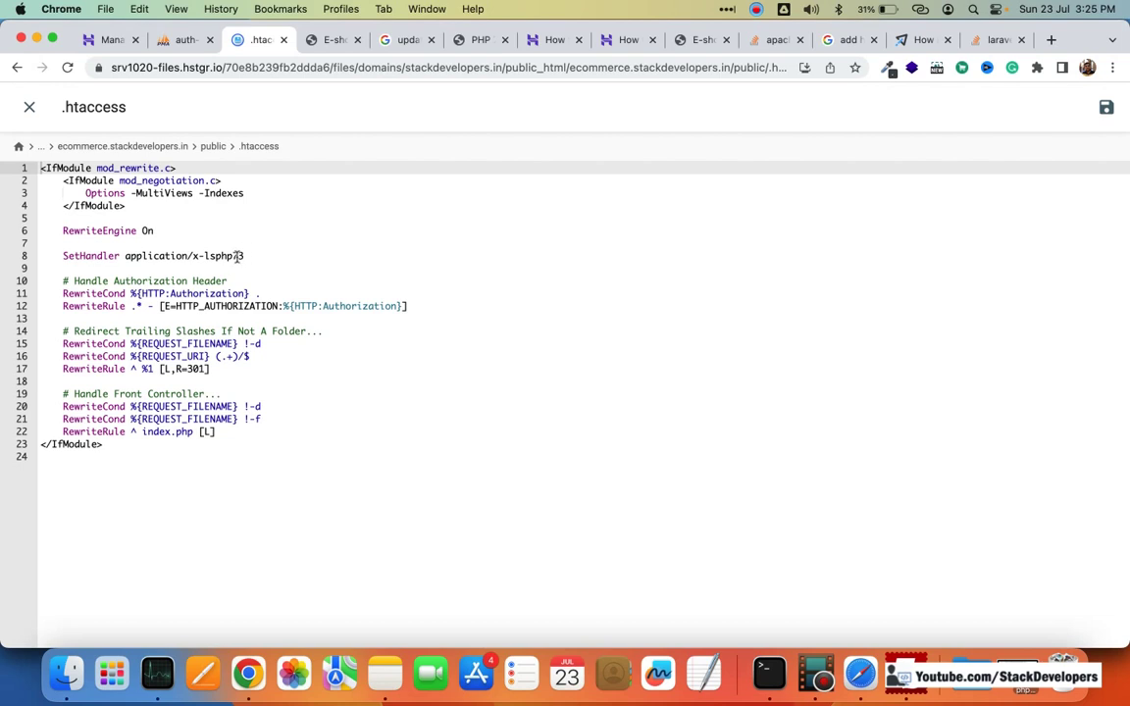
pyautogui.moveTo(246, 256); pyautogui.dragTo(60, 256)
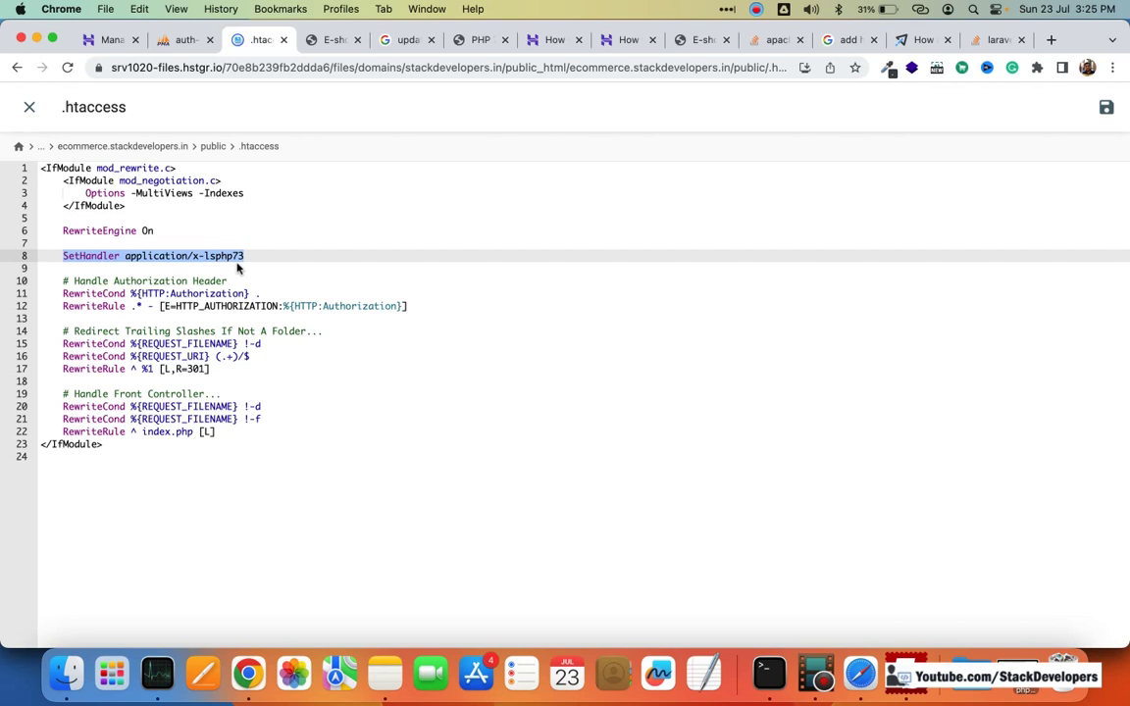
pyautogui.click(479, 40)
pyautogui.press('Return')
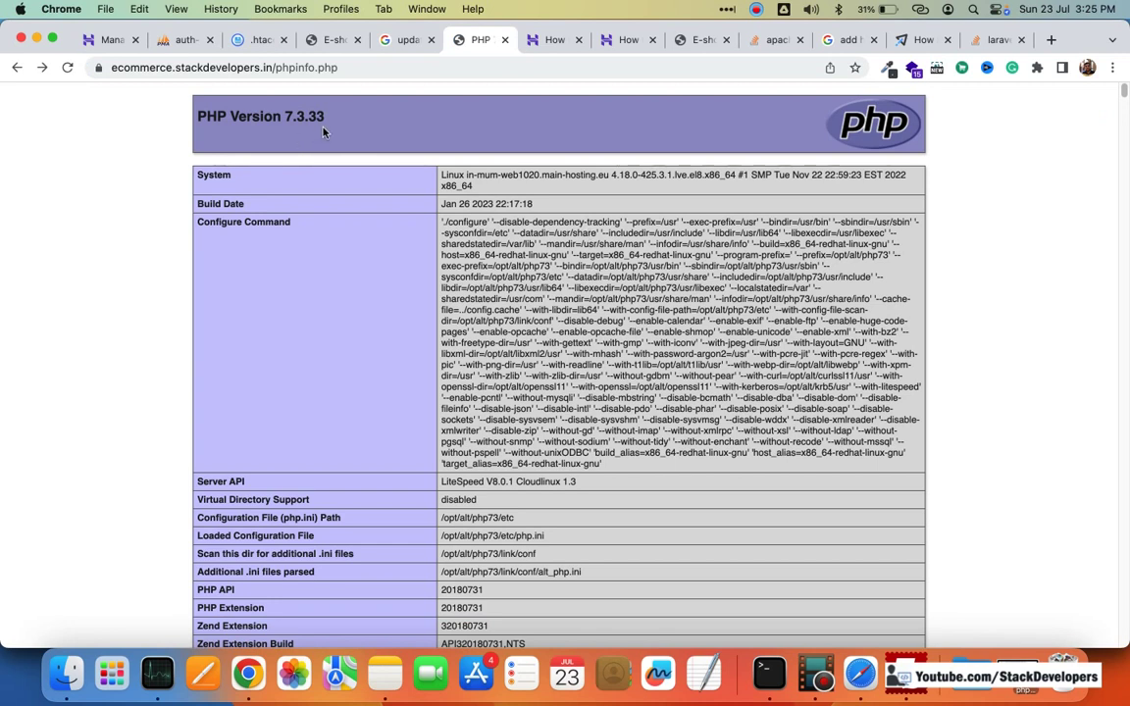
# Switch to the E-shop storefront tab and reload its home page to check rendering.
pyautogui.click(335, 41)
pyautogui.scroll(-10, 386, 247)
pyautogui.scroll(8, 387, 248)
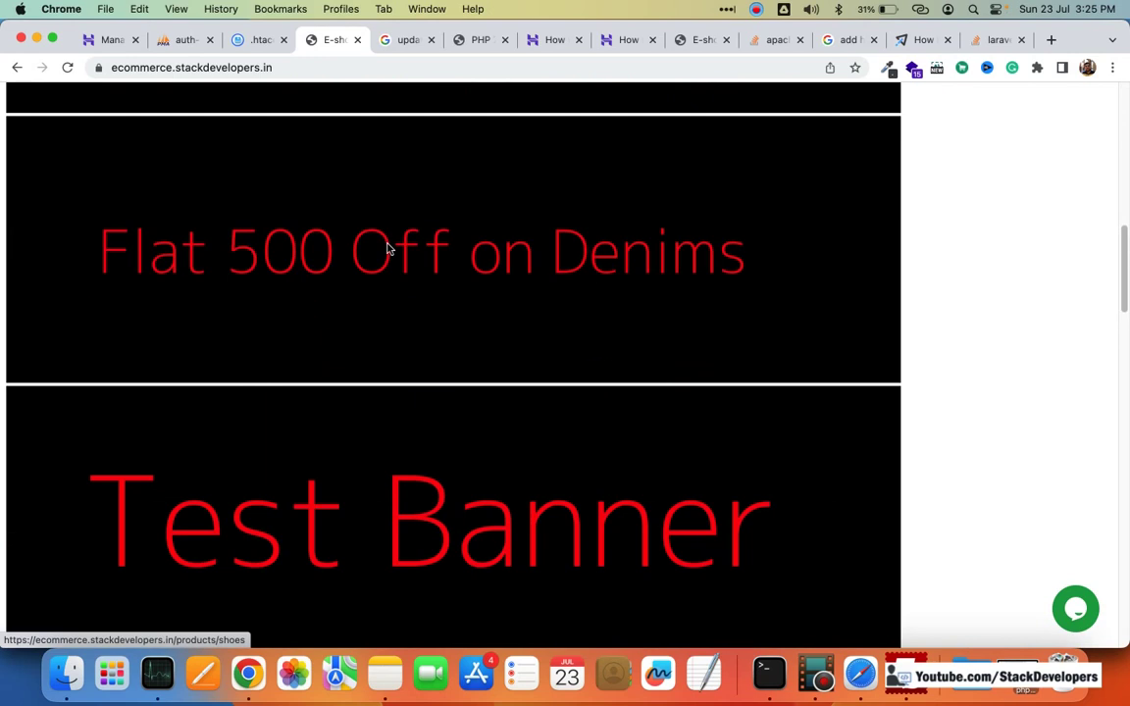
pyautogui.press('super+r')
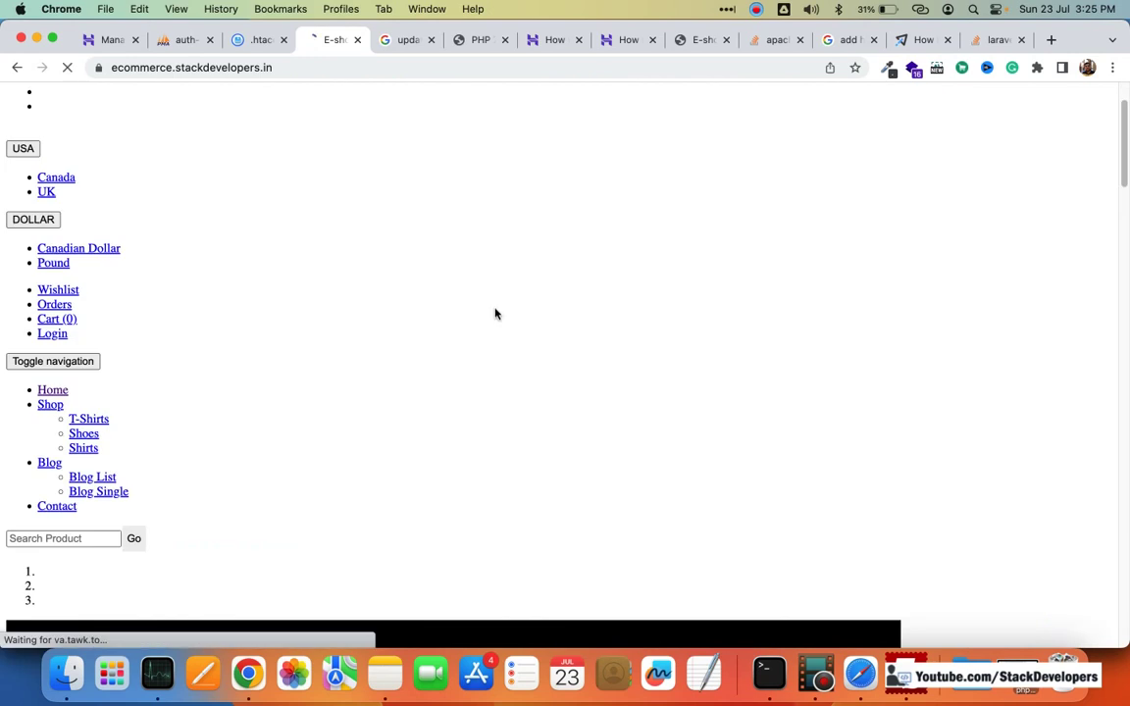
pyautogui.scroll(-5, 495, 314)
pyautogui.scroll(-20, 495, 311)
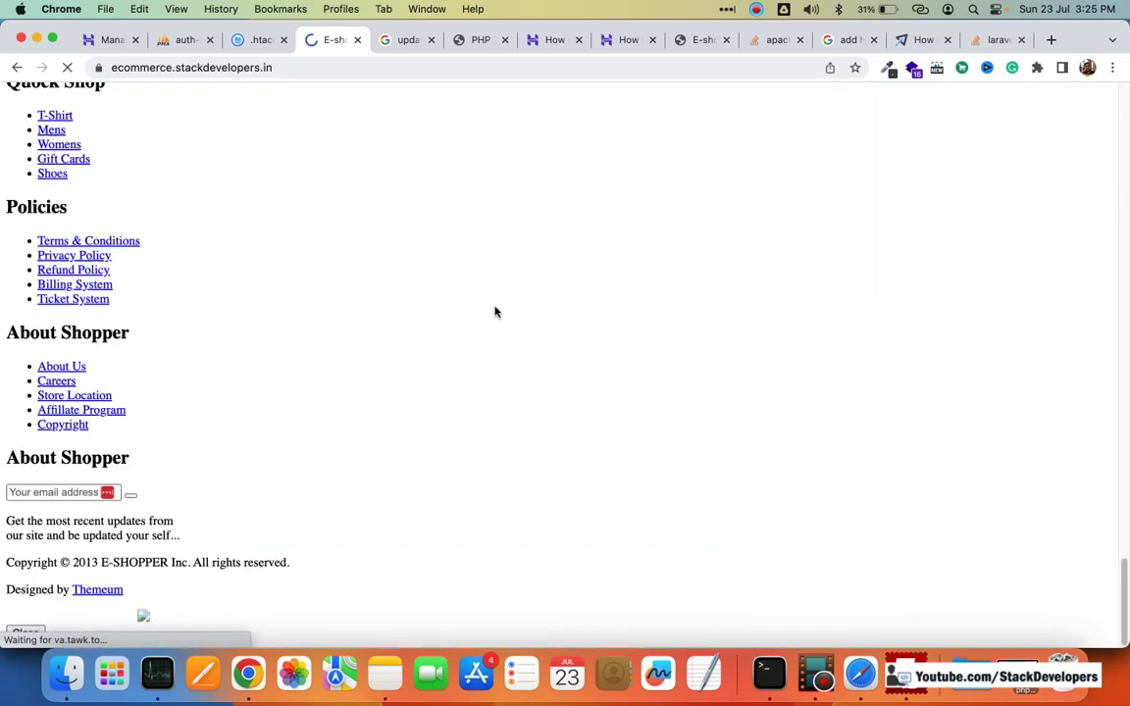
pyautogui.scroll(20, 495, 312)
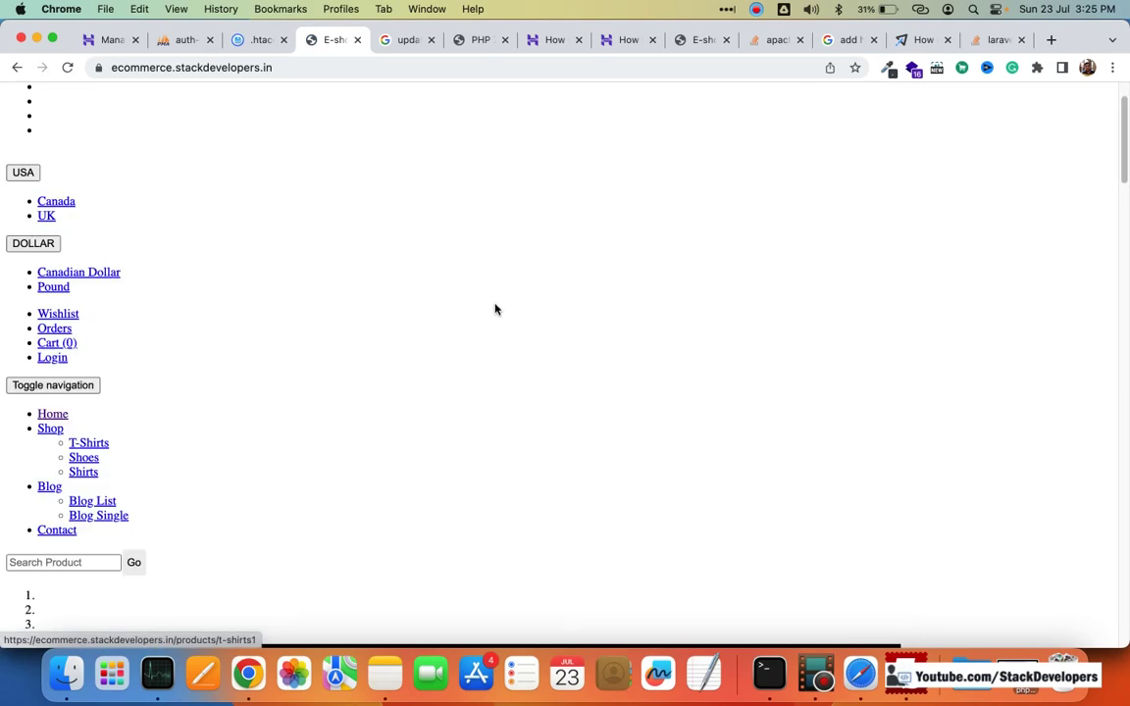
pyautogui.scroll(-3, 498, 310)
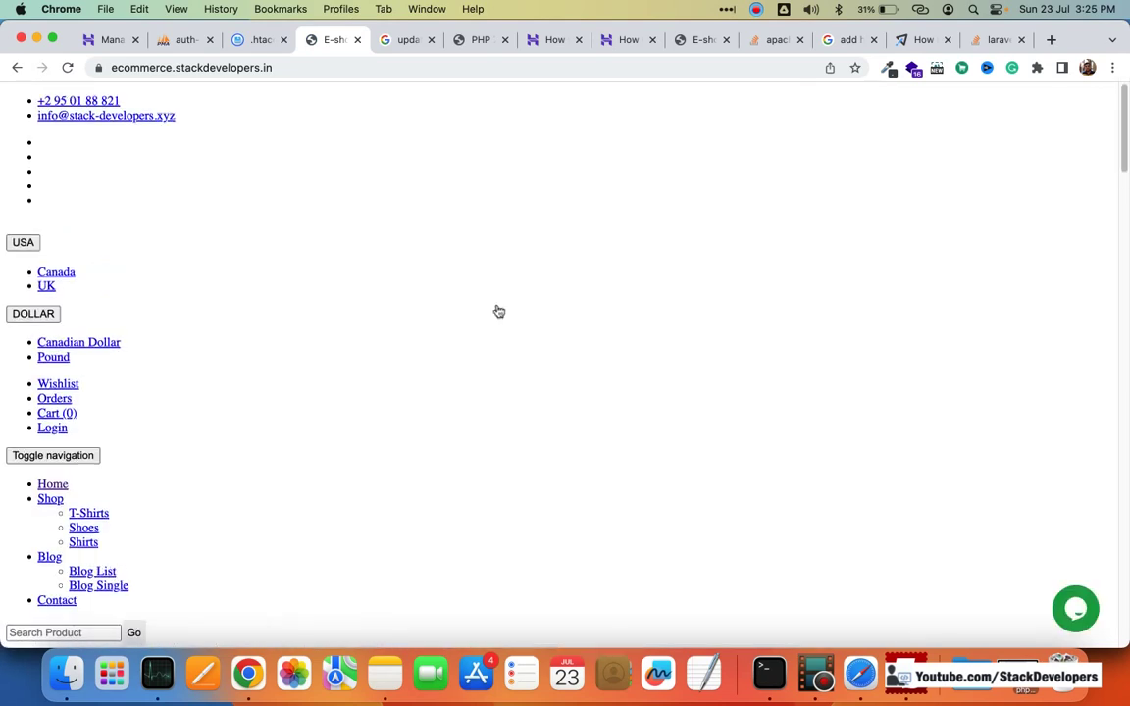
# Reload again and confirm the styled homepage with New Banner slider, Category list and Features Items.
pyautogui.press('super+r')
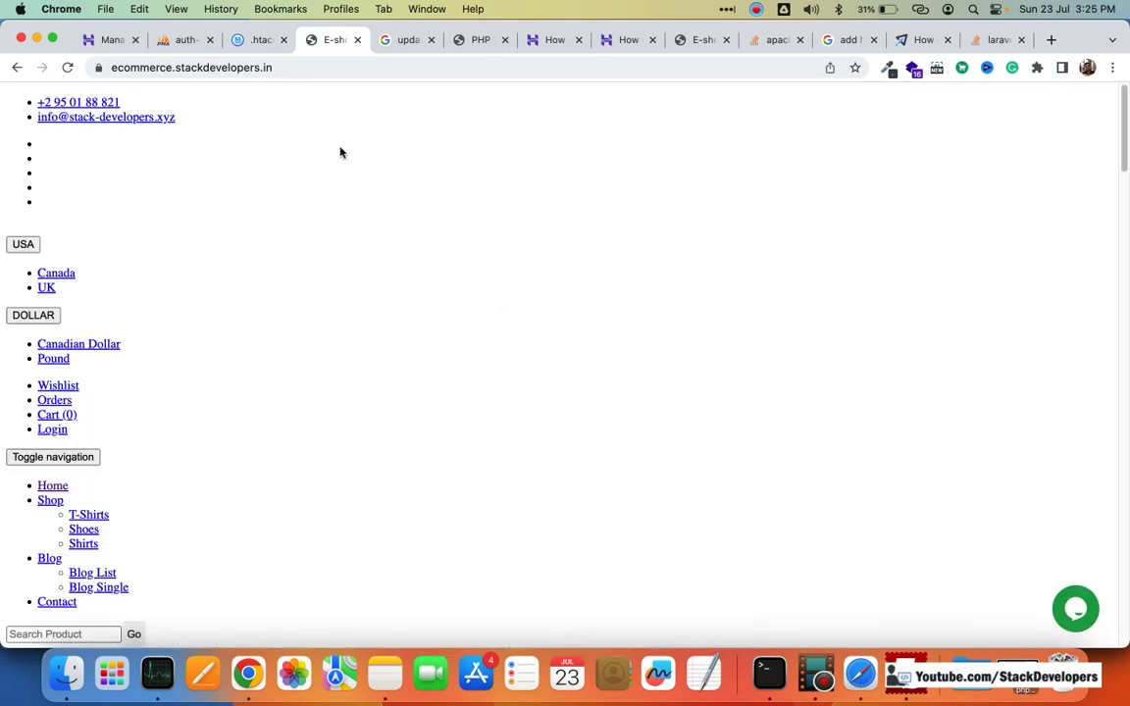
pyautogui.click(271, 63)
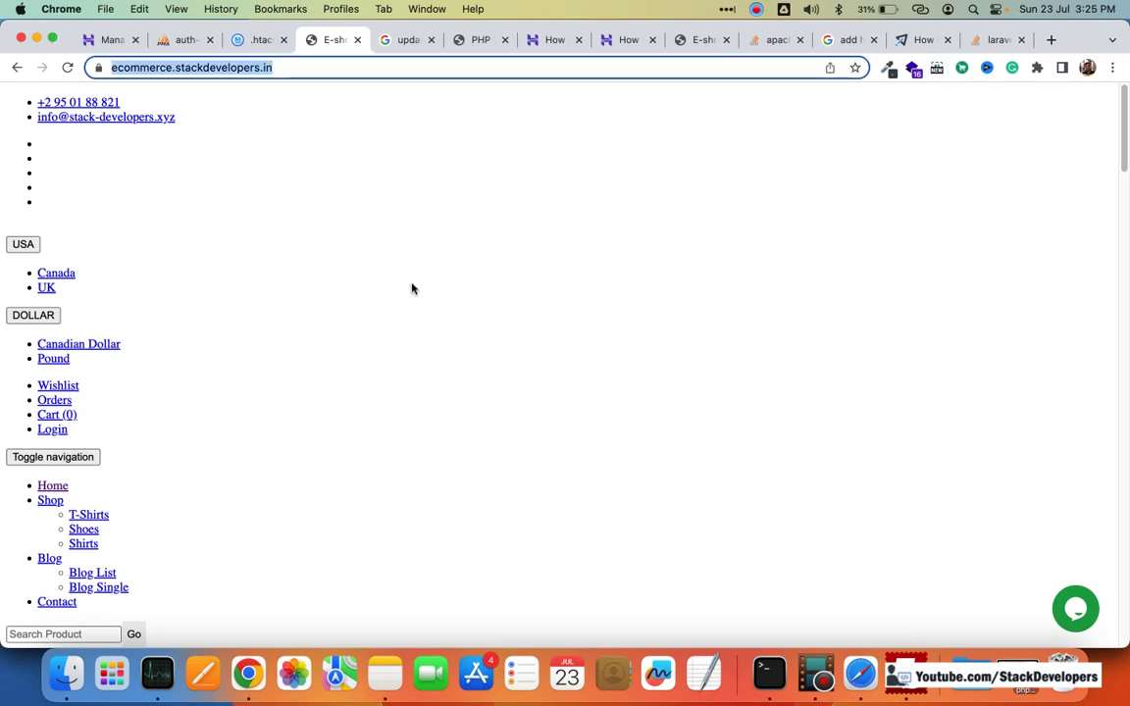
pyautogui.scroll(-6, 415, 308)
pyautogui.scroll(5, 415, 308)
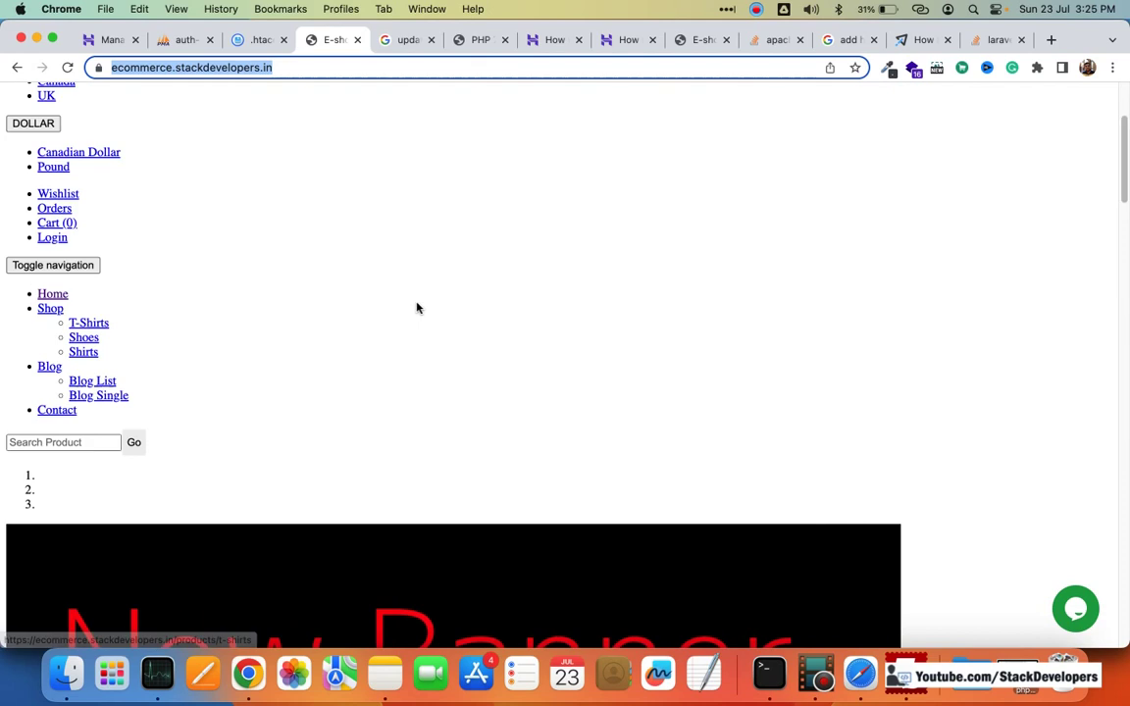
pyautogui.scroll(2, 416, 307)
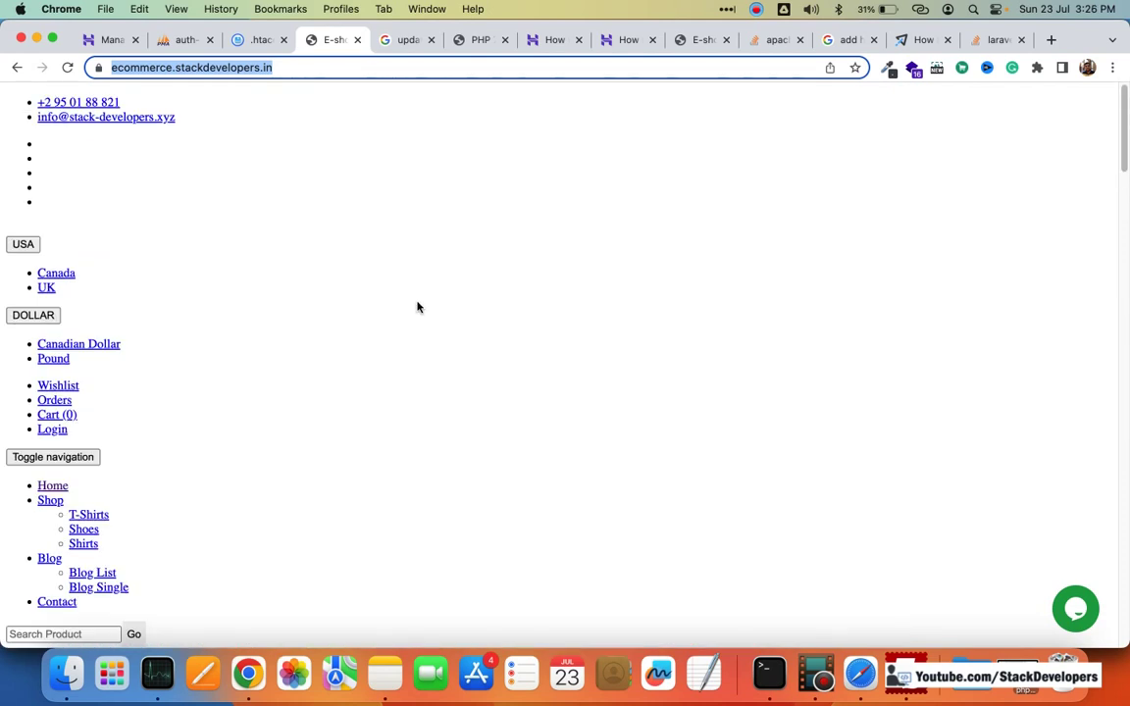
pyautogui.scroll(-15, 489, 355)
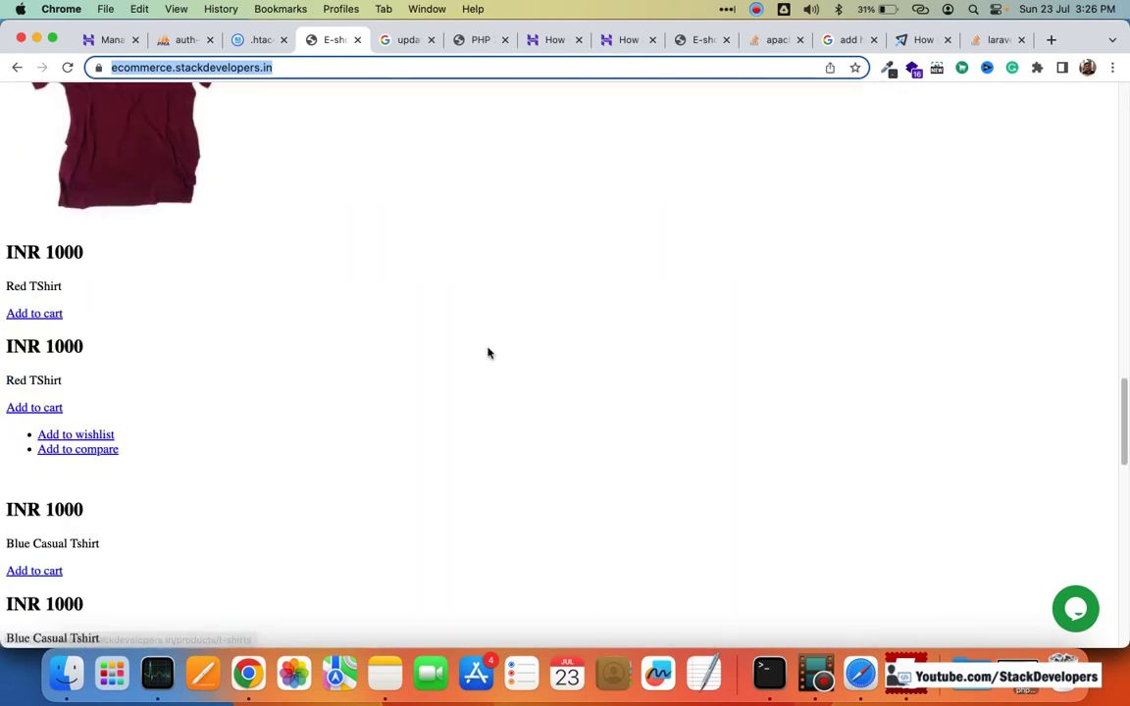
pyautogui.scroll(-3, 488, 354)
pyautogui.scroll(20, 489, 353)
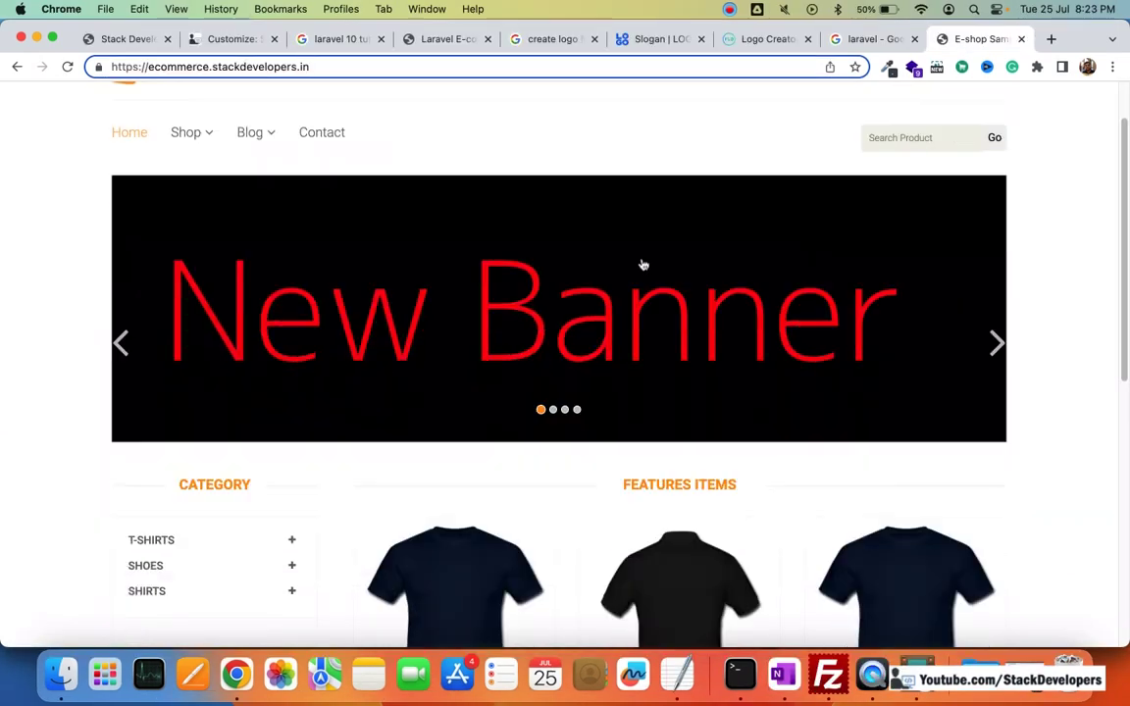
# Open the T-Shirts category from the Shop navigation menu.
pyautogui.scroll(-3, 652, 304)
pyautogui.scroll(5, 663, 343)
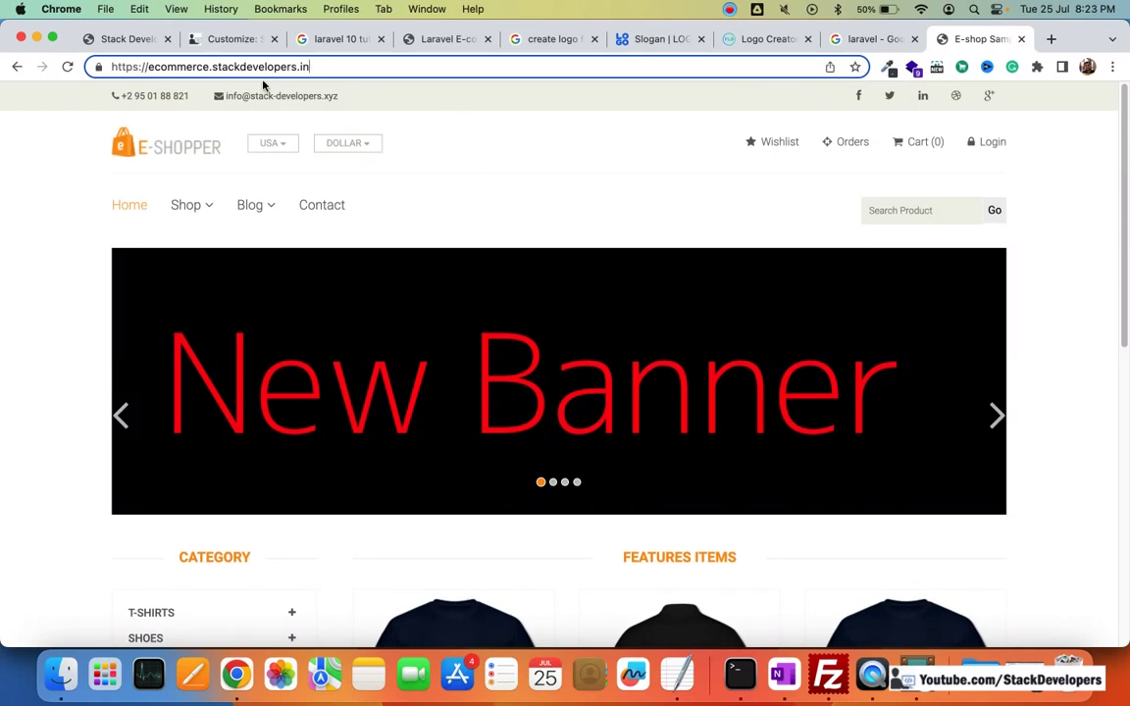
pyautogui.scroll(-10, 428, 305)
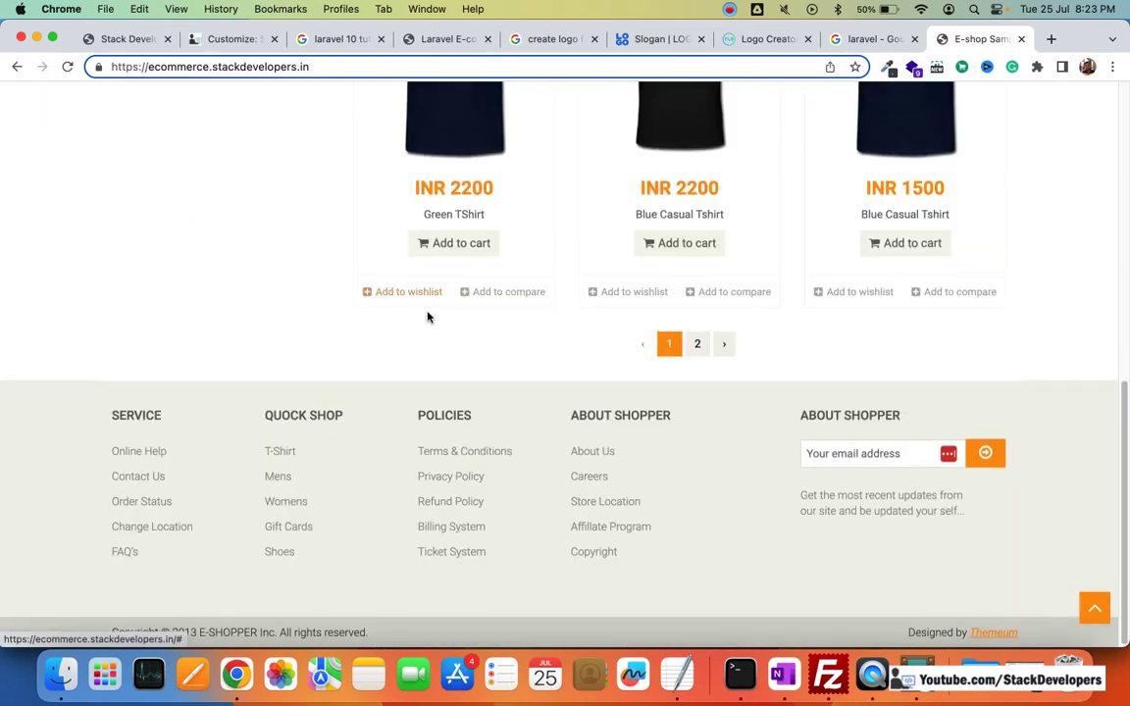
pyautogui.scroll(10, 426, 315)
pyautogui.scroll(-3, 441, 343)
pyautogui.scroll(5, 588, 392)
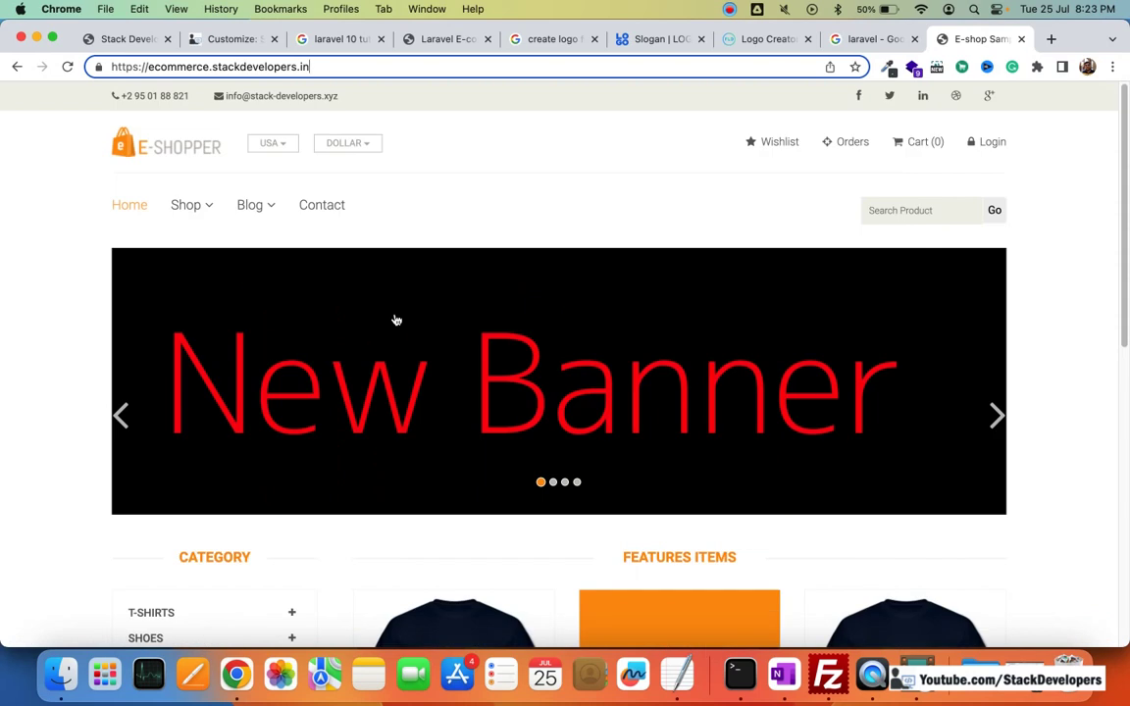
pyautogui.moveTo(210, 211)
pyautogui.click(295, 242)
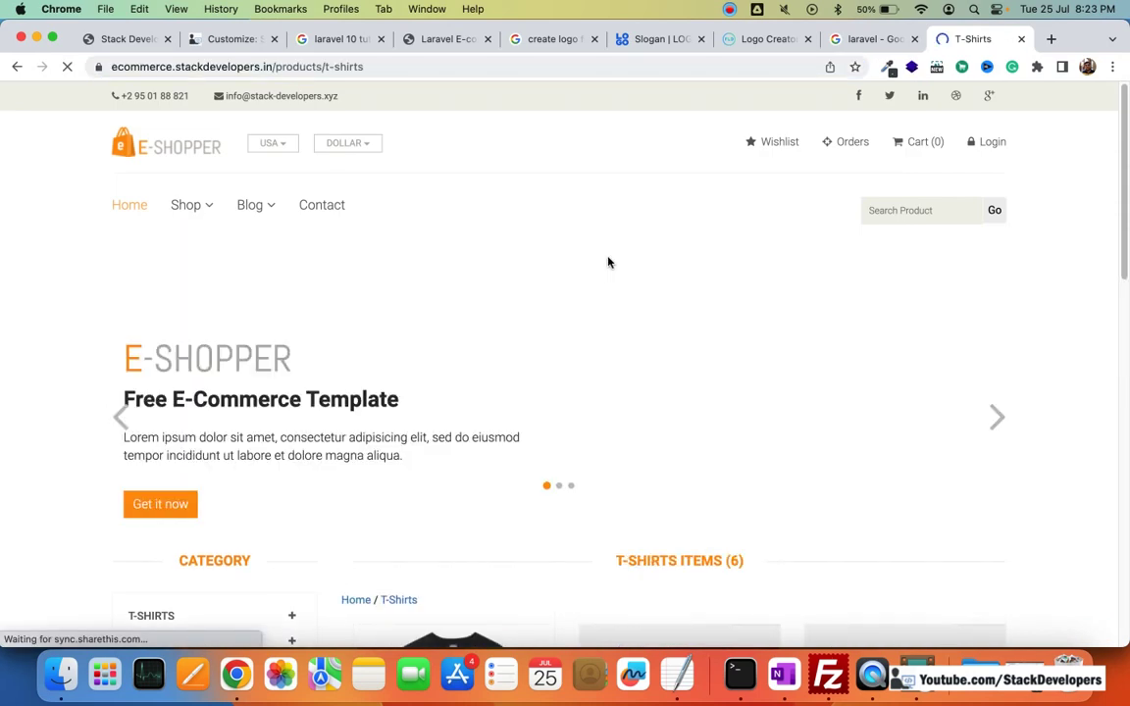
# Review the 6 T-Shirts items, their INR prices and the Colors, Sleeve and Pattern filters.
pyautogui.scroll(-3, 690, 367)
pyautogui.scroll(-3, 589, 442)
pyautogui.scroll(1, 616, 460)
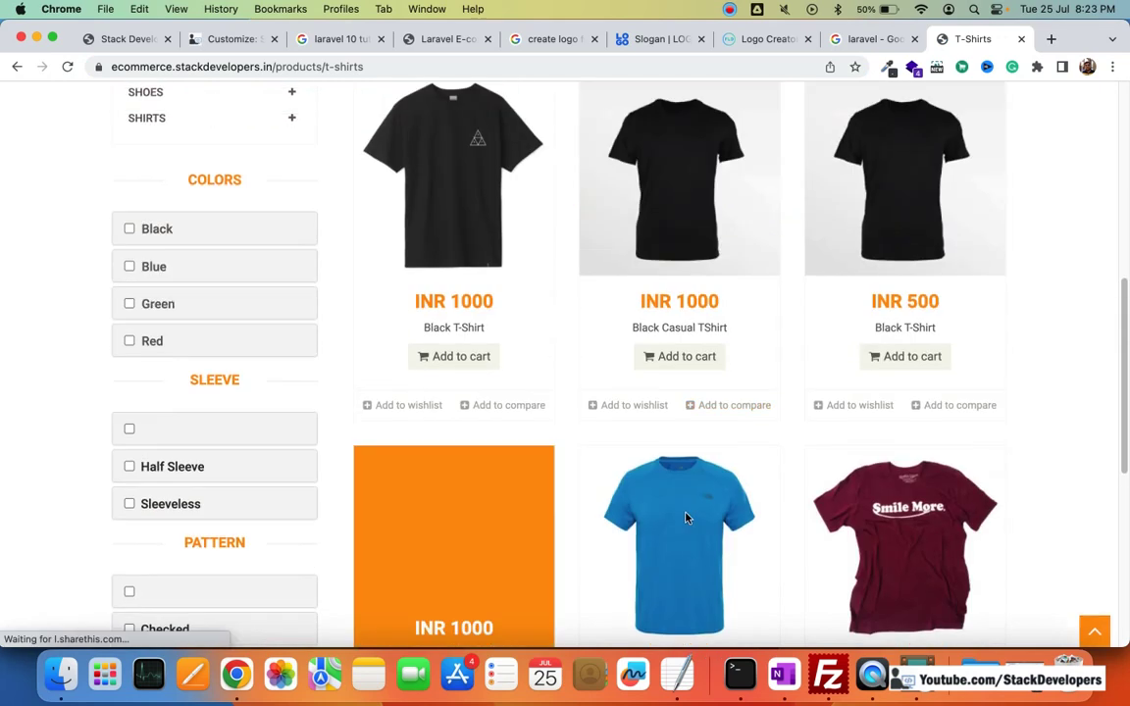
pyautogui.scroll(1, 424, 194)
pyautogui.scroll(5, 424, 194)
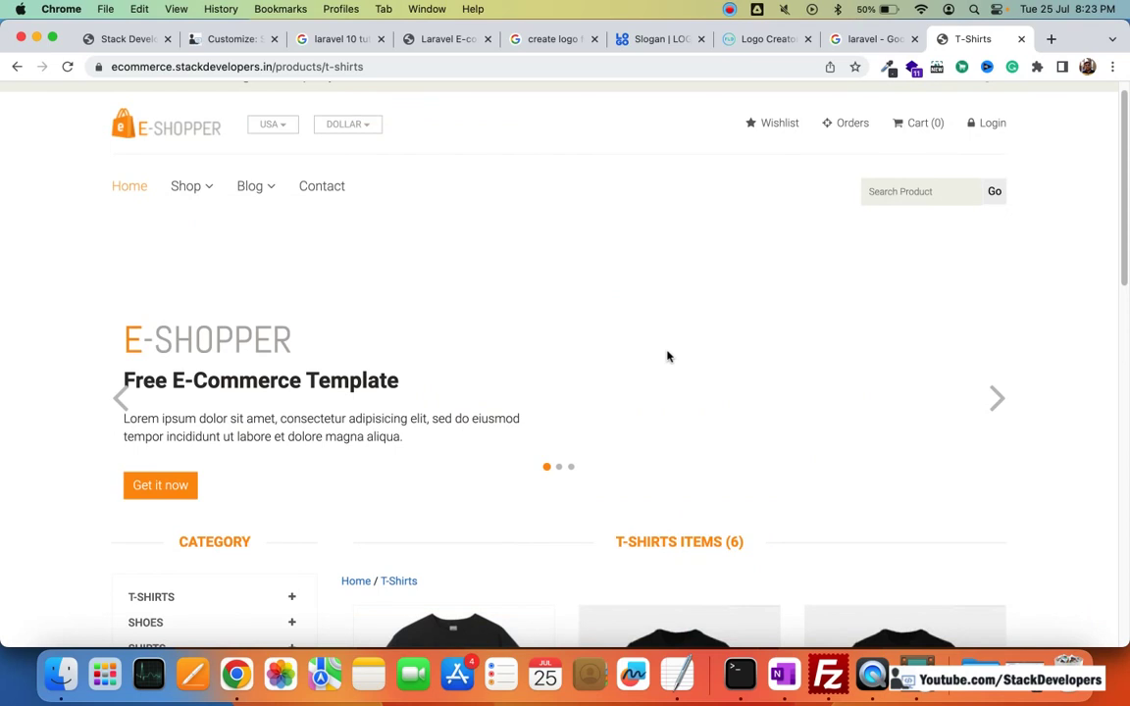
pyautogui.scroll(-5, 657, 373)
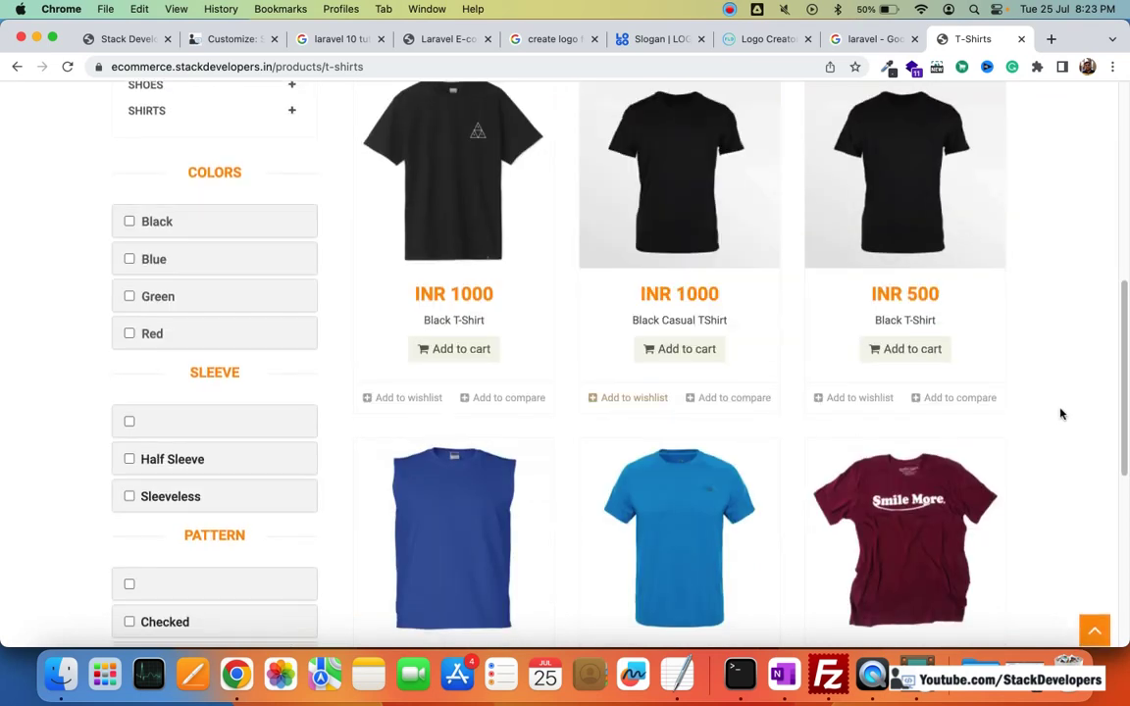
pyautogui.scroll(6, 1060, 414)
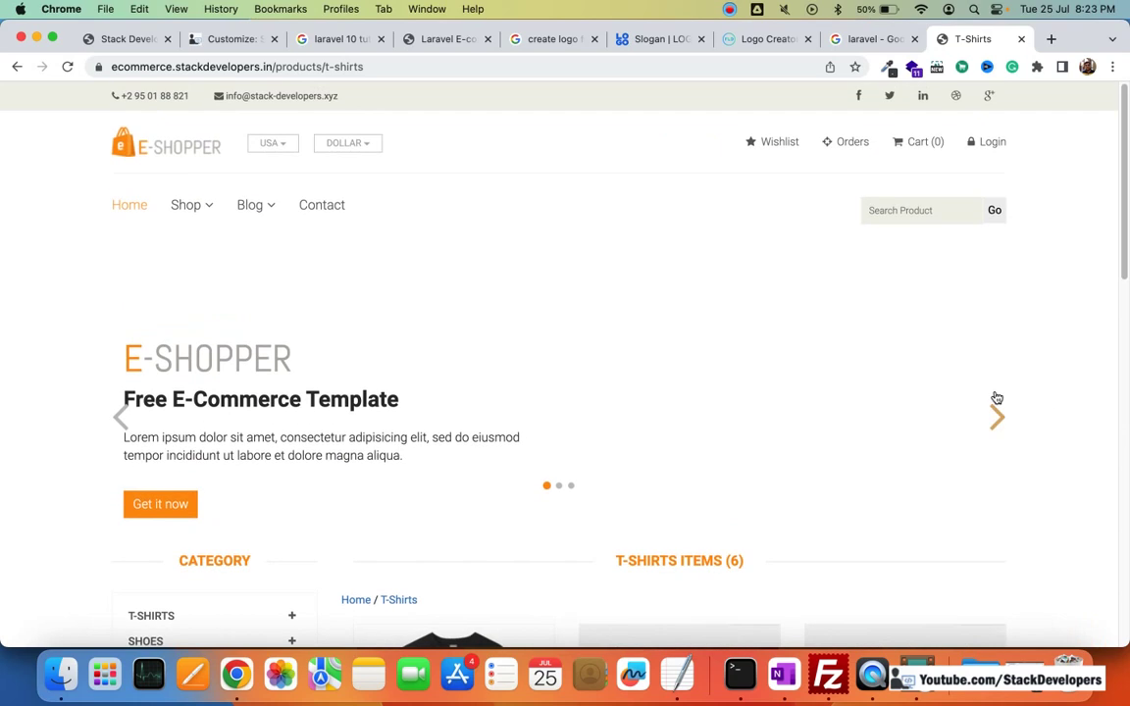
pyautogui.scroll(-5, 1019, 390)
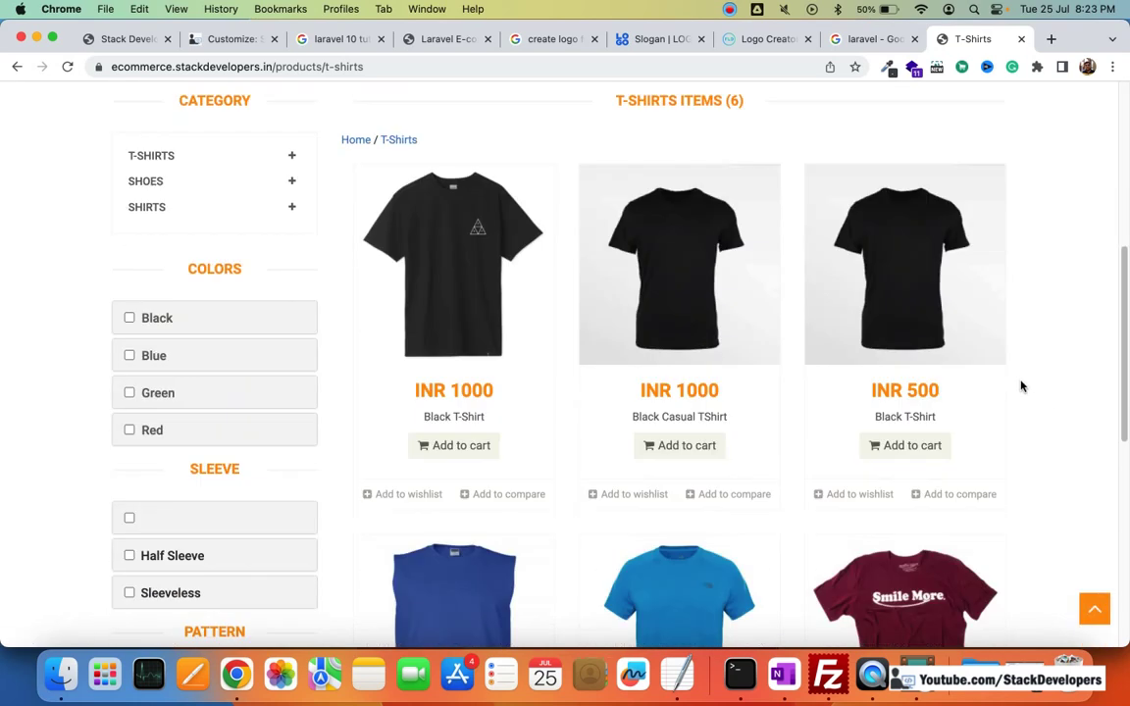
pyautogui.scroll(2, 1020, 386)
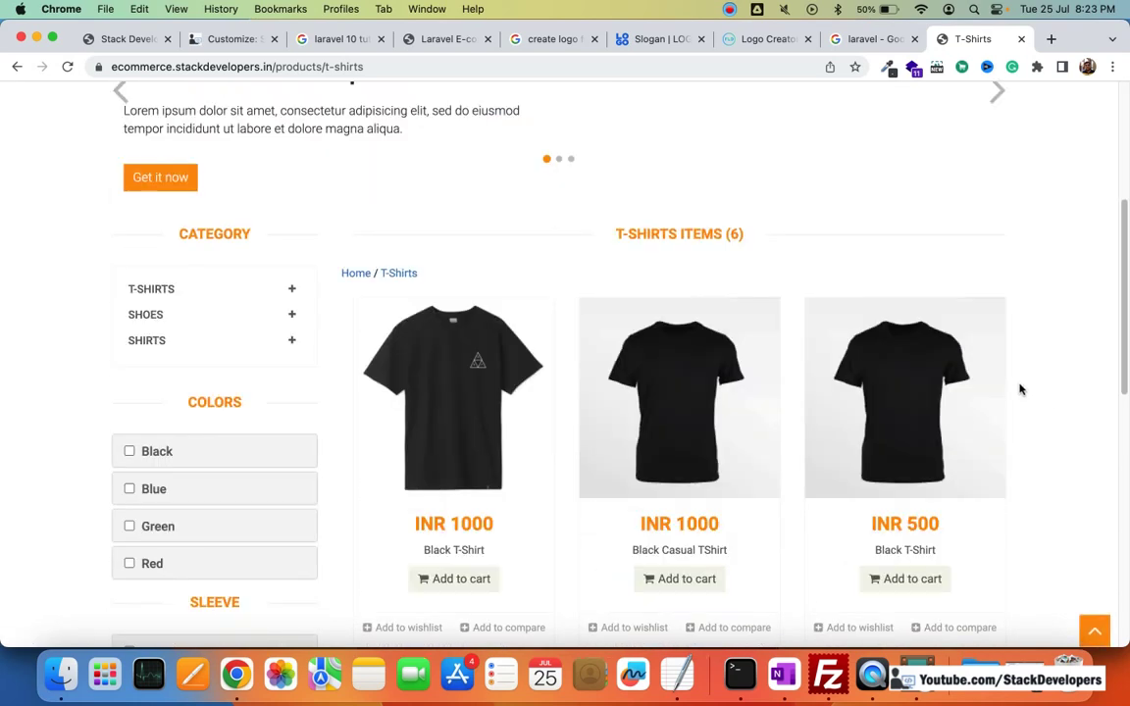